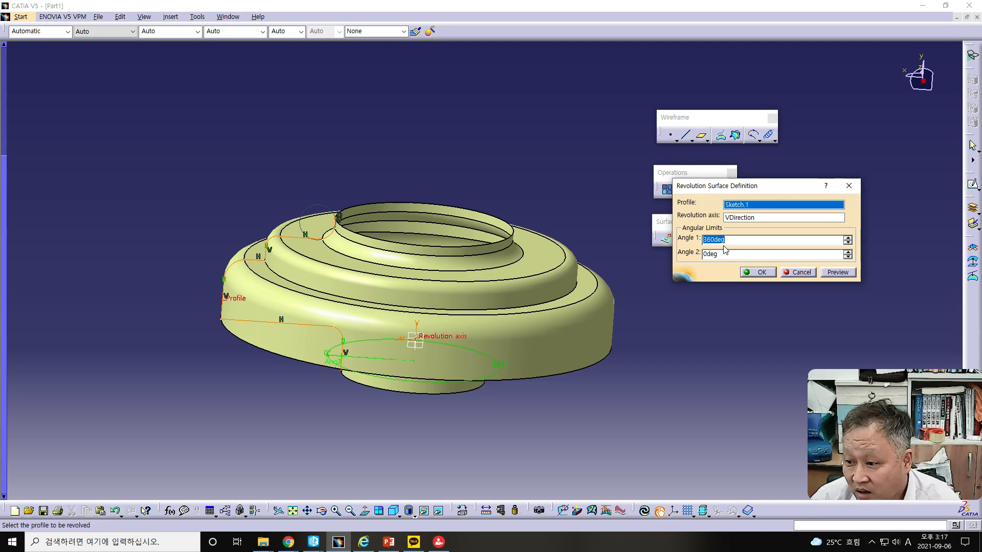
Set the first angular limit of the revolved surface to 180 degrees and preview the result
double_click(714, 240)
type("180")
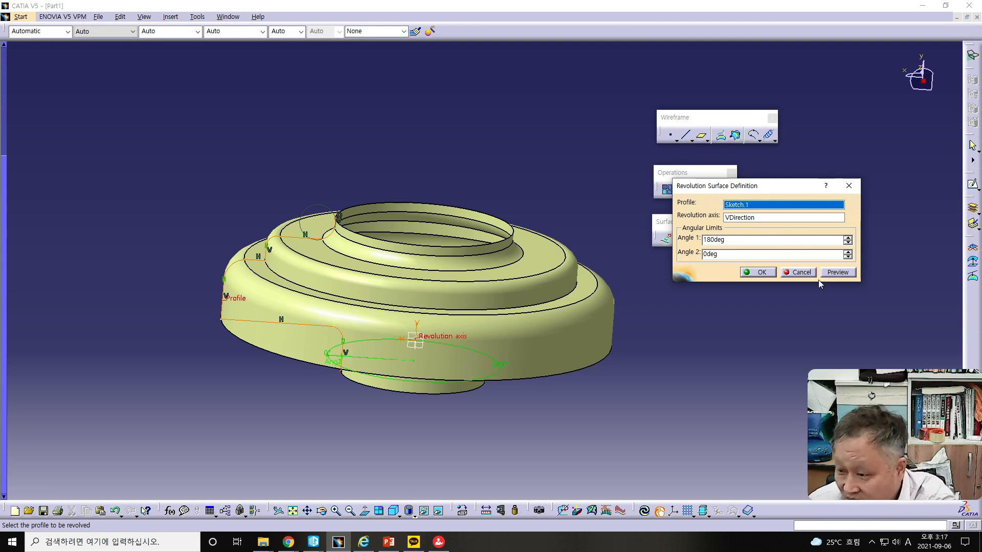
left_click(837, 272)
middle_click_drag(630, 340, 271, 275)
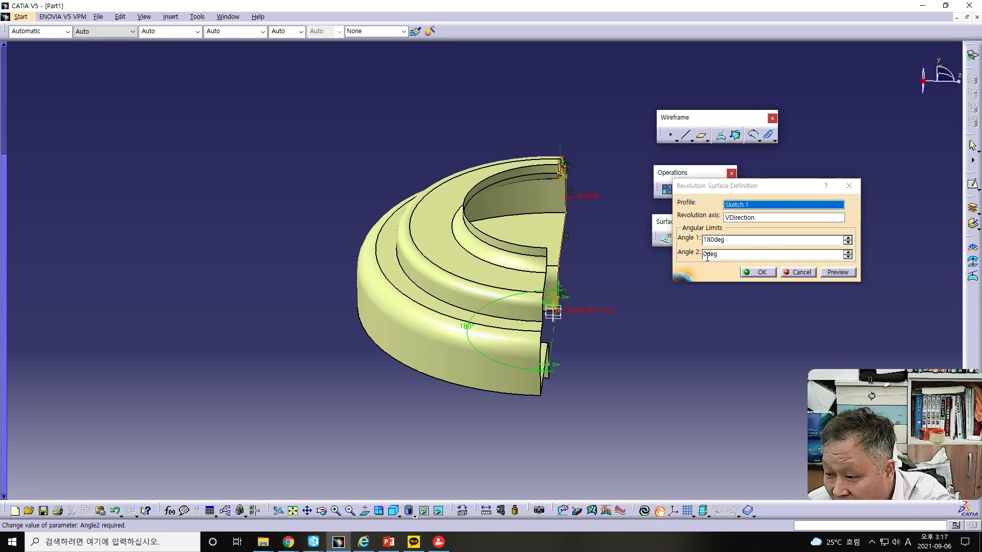
Set the second angular limit of the revolution to 180 degrees and preview it
left_click(705, 255)
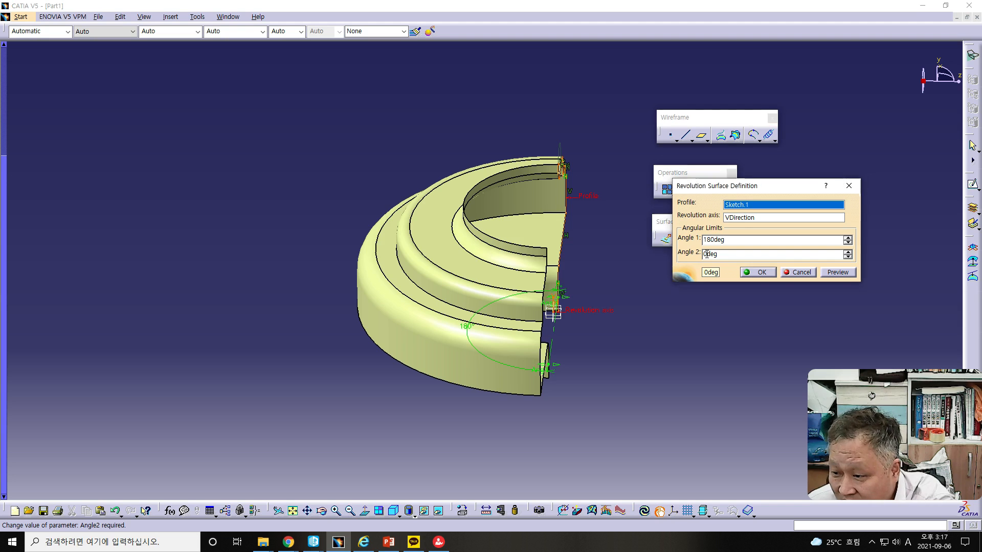
type("180")
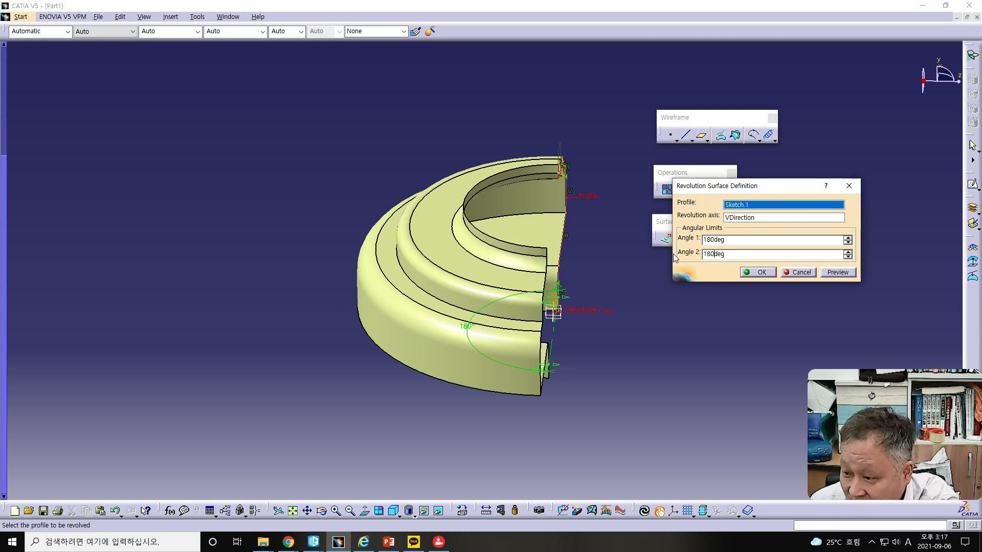
left_click(834, 274)
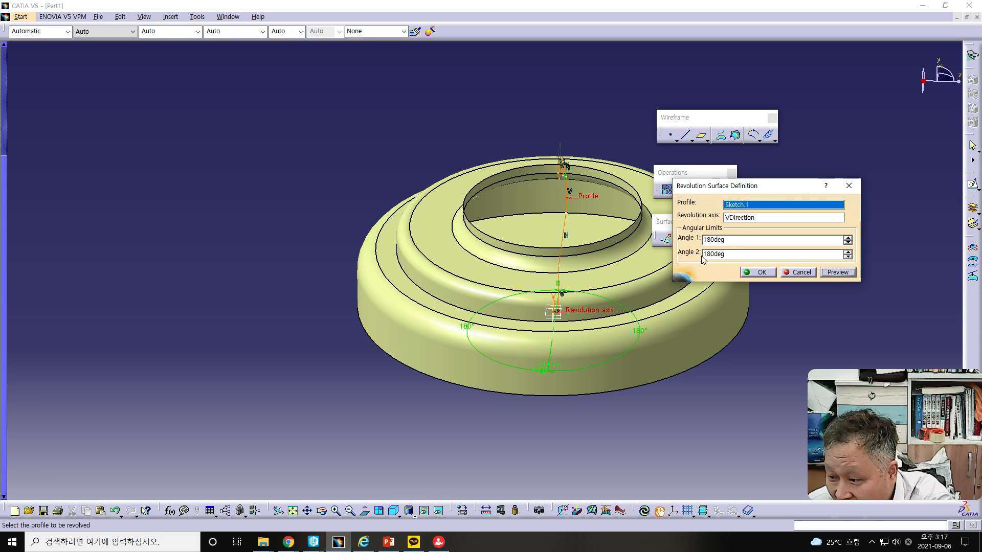
Reset the revolution's second angular limit to 0 degrees and preview the surface
left_click_drag(711, 254, 652, 253)
key("BackSpace")
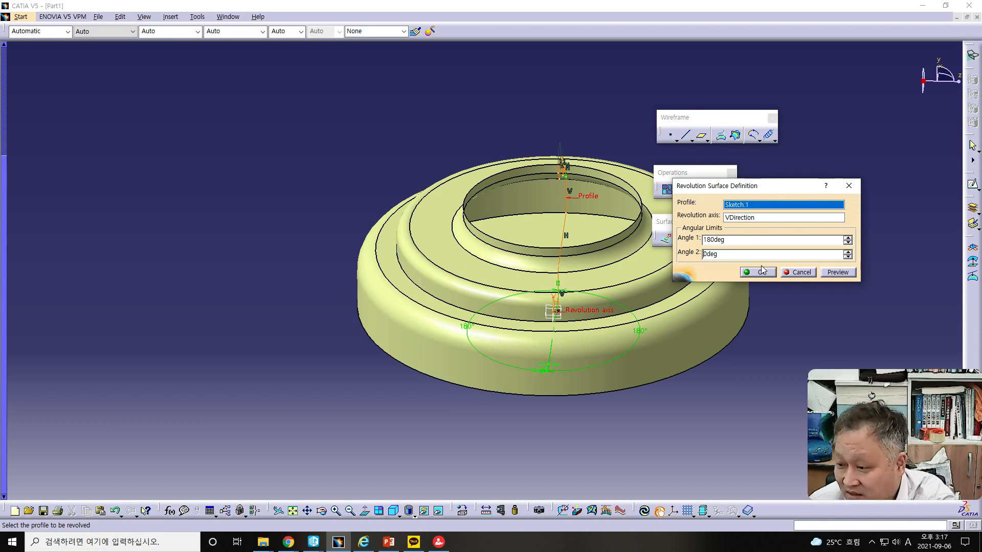
left_click(827, 273)
middle_click_drag(629, 427, 467, 398)
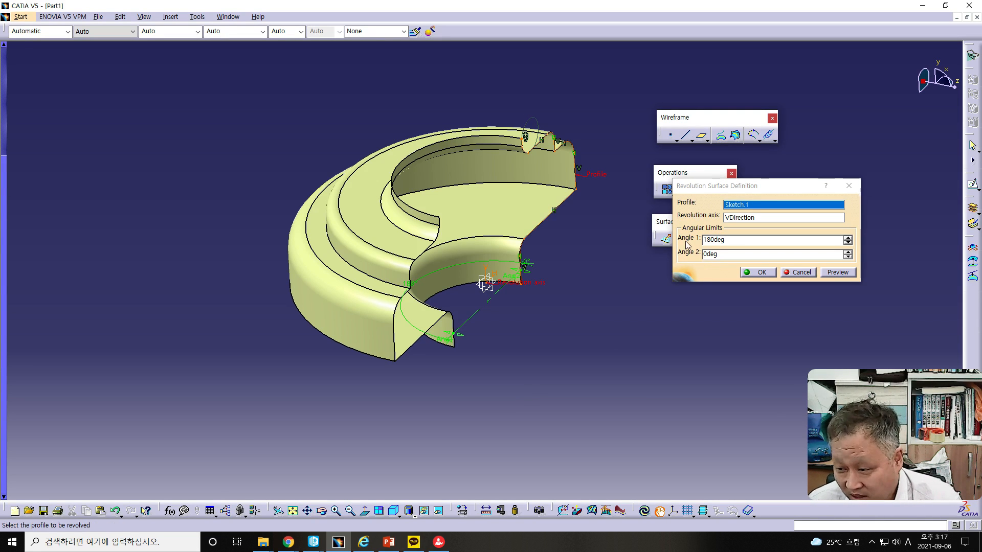
left_click(705, 255)
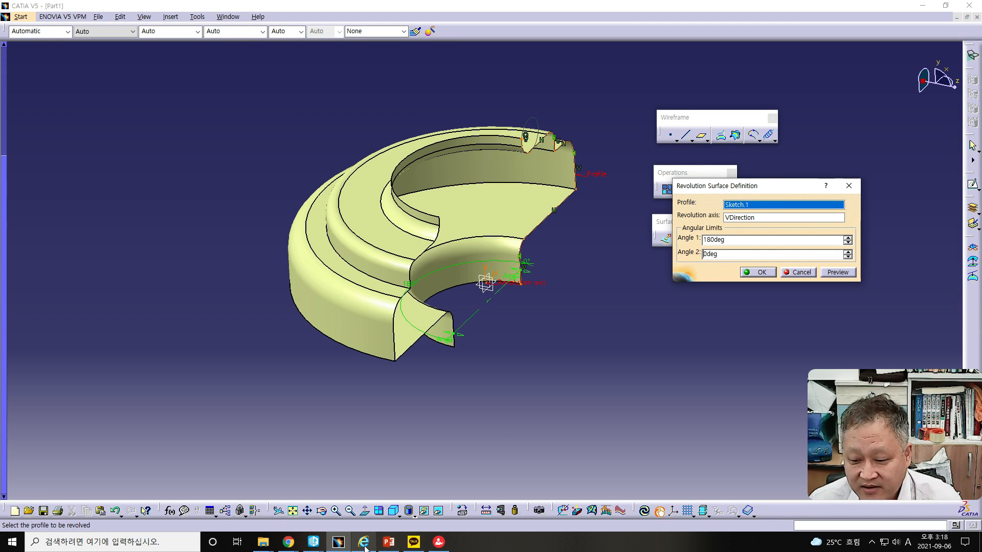
Switch to the PowerPoint presentation, read the Surface – Sphere slide, and move the presentation out of the way
left_click(389, 544)
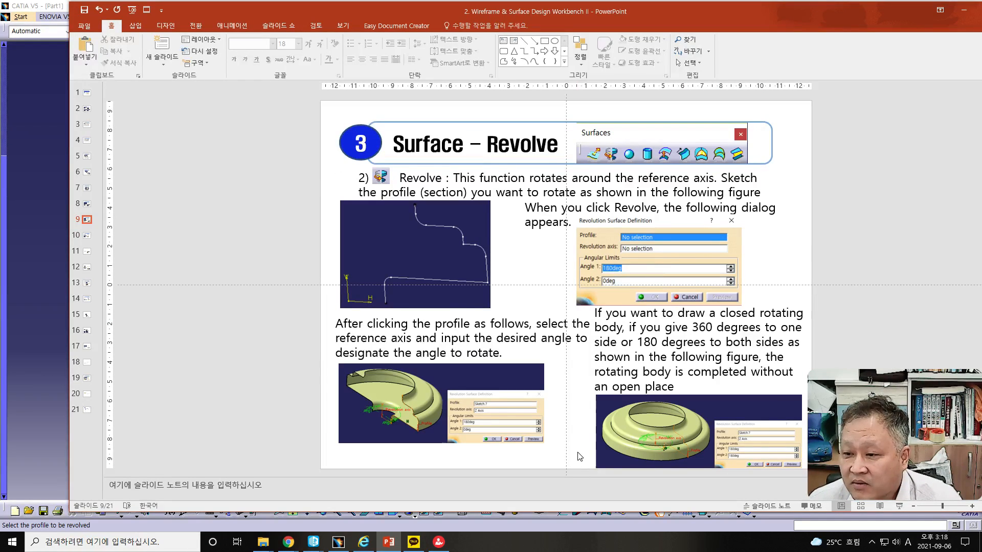
scroll(580, 456, "down", 2)
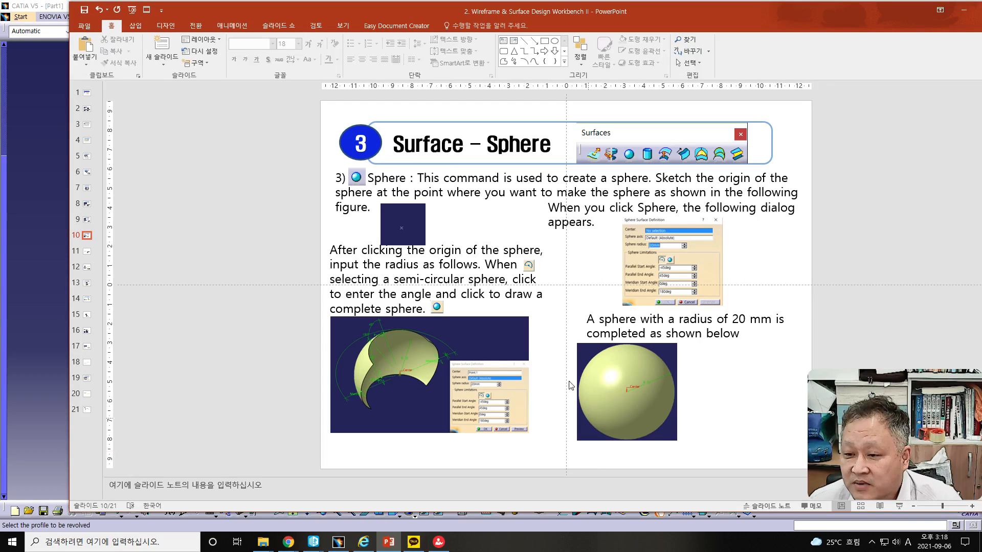
left_click_drag(531, 12, 512, 11)
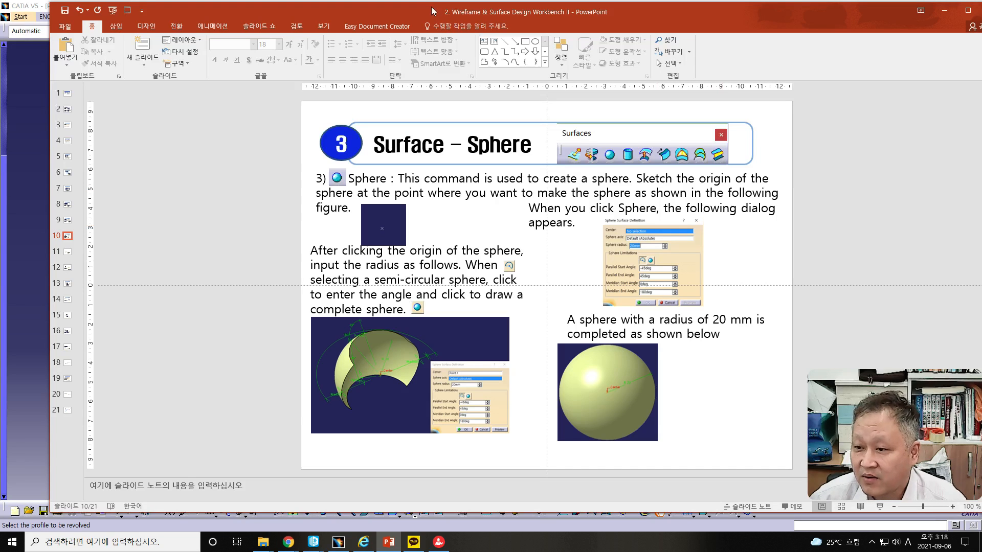
left_click_drag(470, 16, 0, 22)
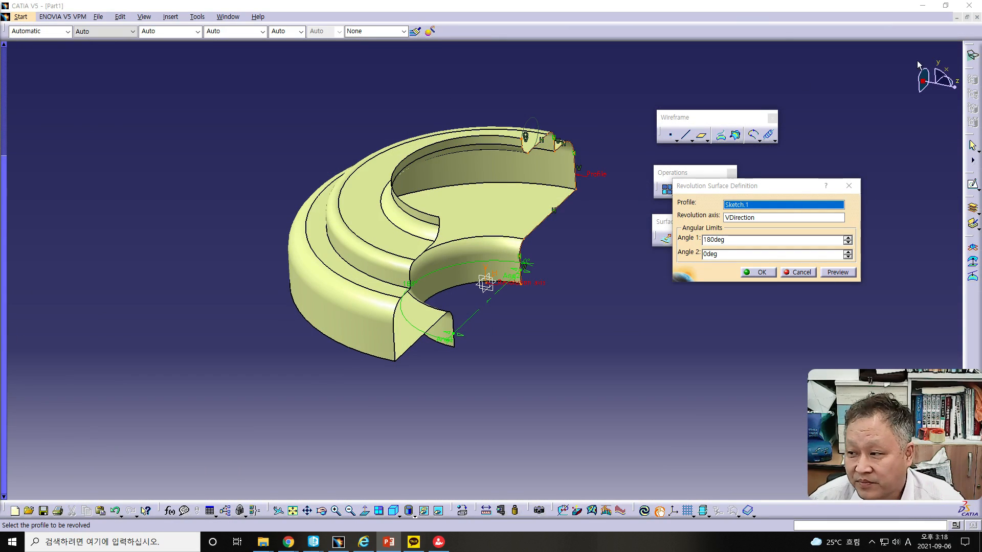
Close the current part without saving and create a new part in the Wireframe and Surface Design workbench
left_click(977, 17)
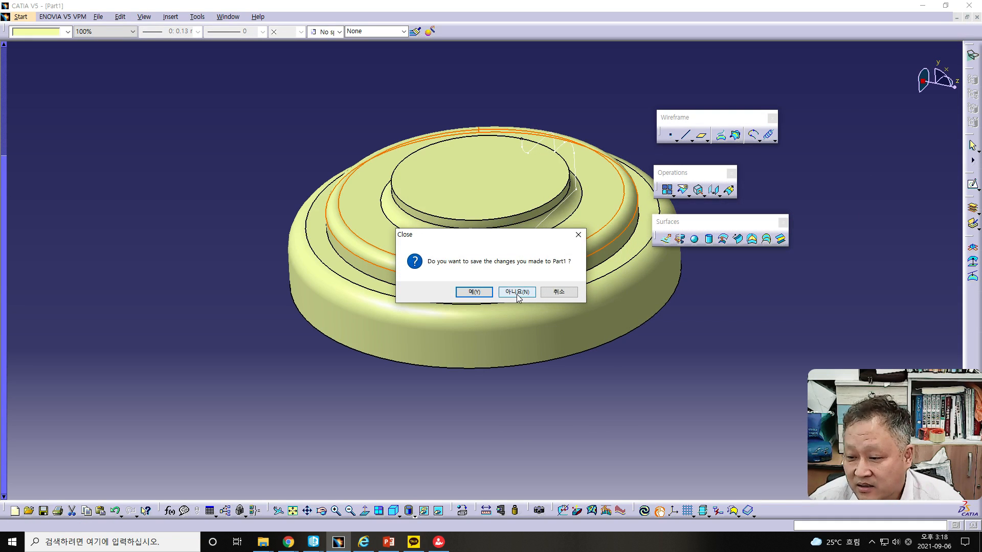
left_click(517, 292)
left_click(10, 16)
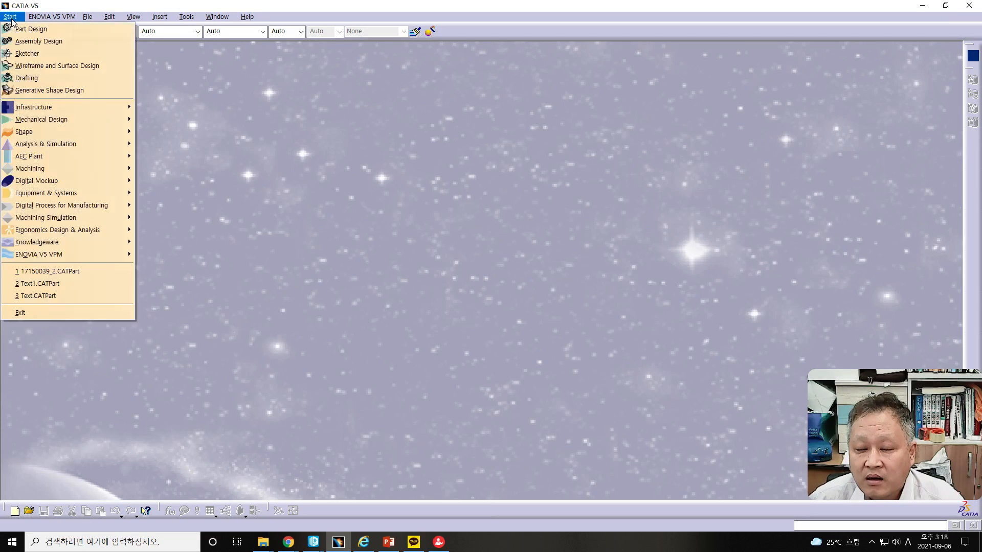
left_click(21, 65)
left_click(268, 163)
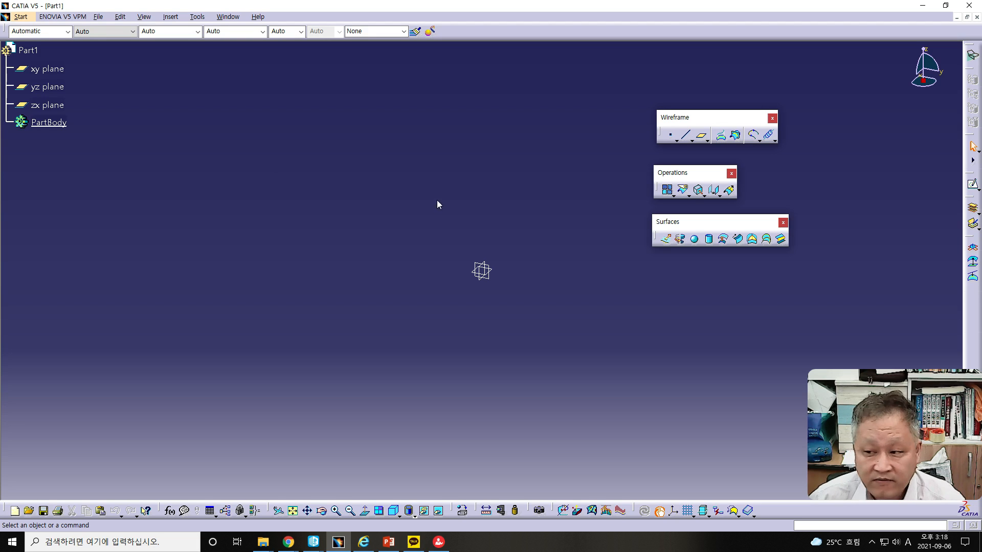
Create a coordinate point at the origin with X, Y and Z at 0 mm
left_click(671, 136)
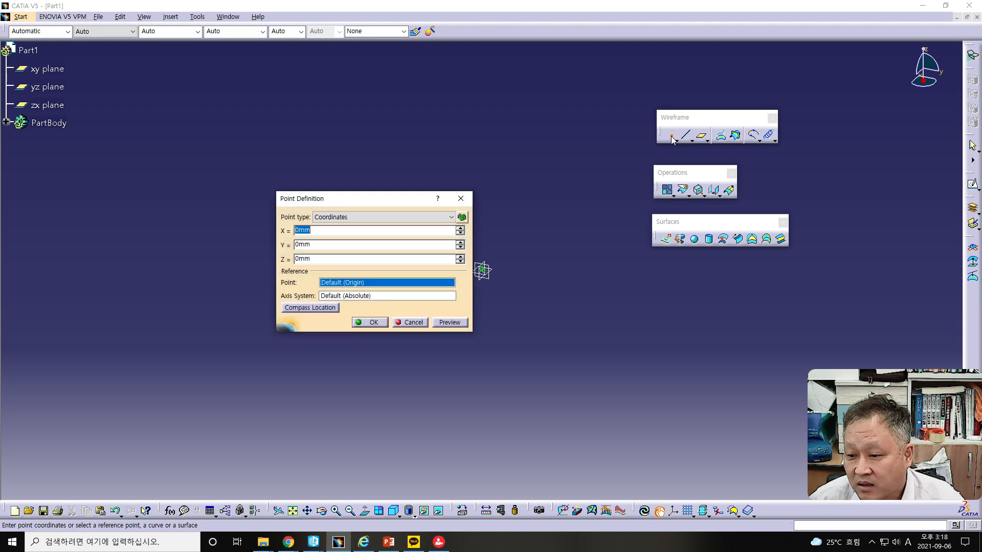
left_click(369, 324)
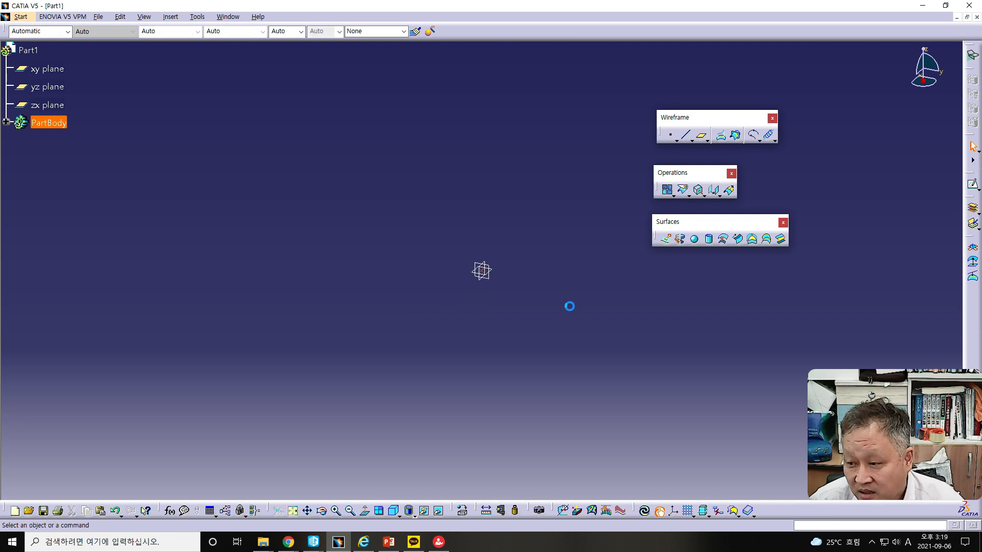
Define a sphere surface centred on the origin point with a radius of 50 mm and preview it
left_click(694, 239)
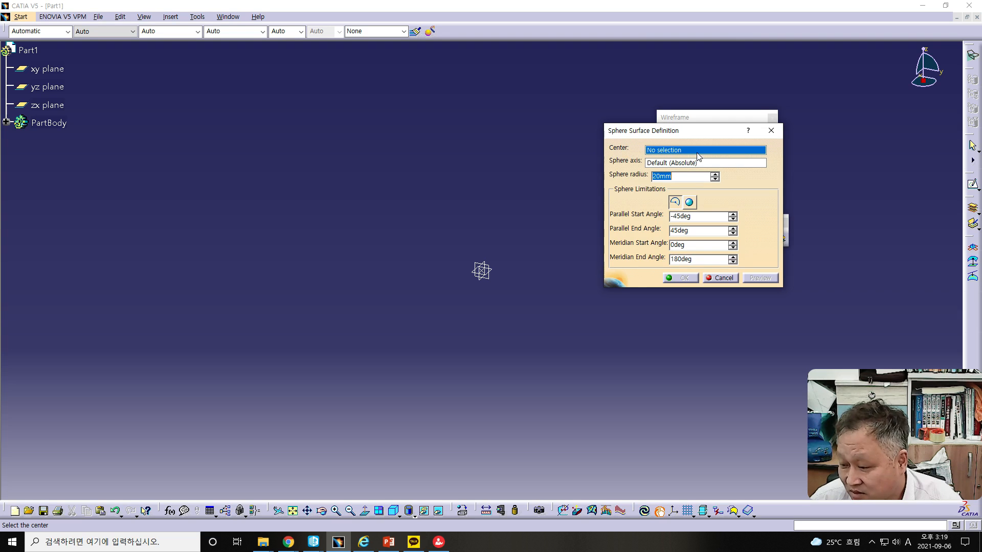
left_click(482, 273)
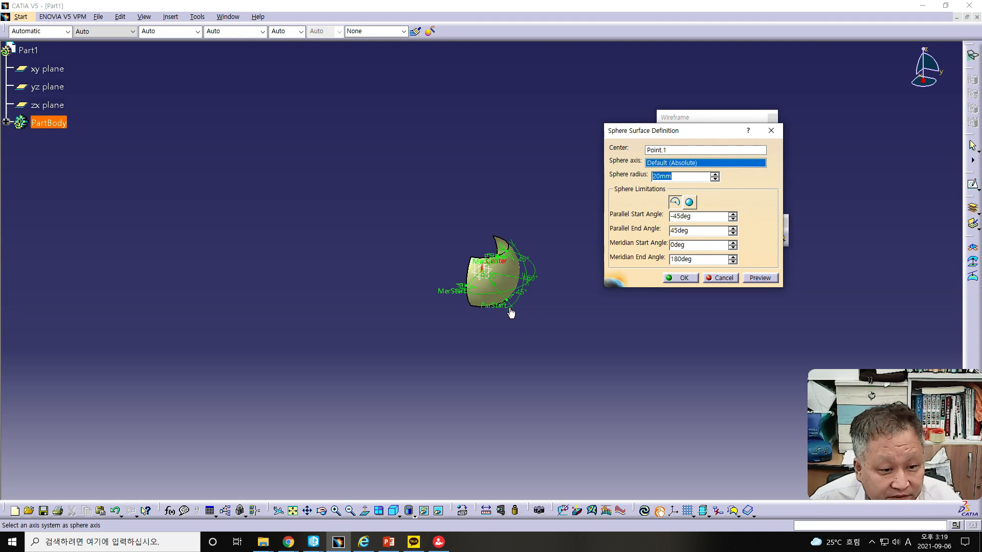
left_click(657, 176)
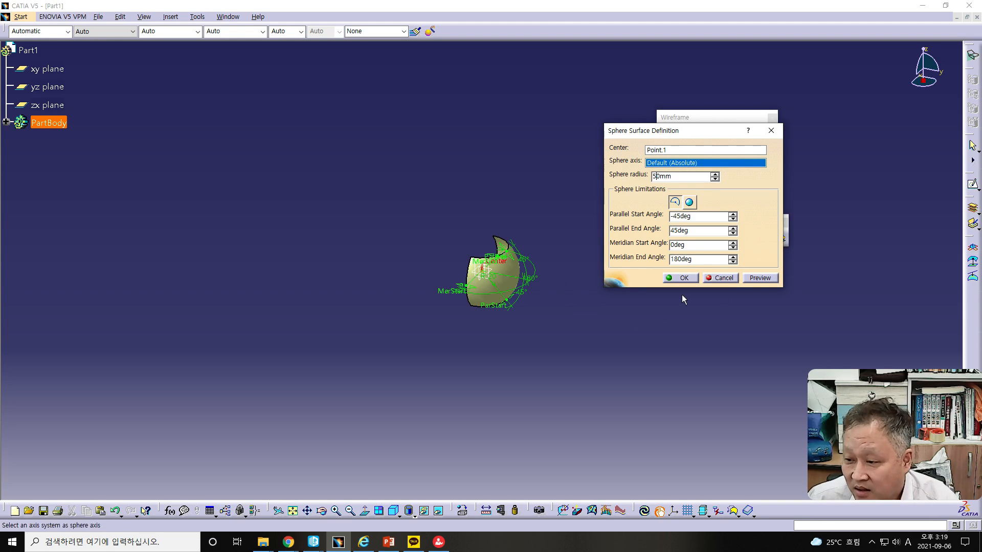
left_click(747, 279)
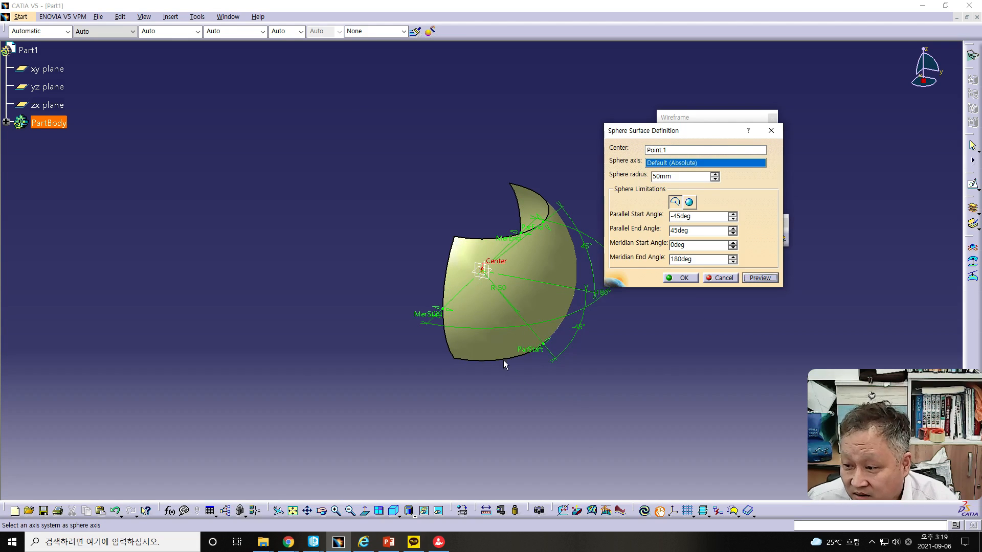
middle_click_drag(518, 368, 596, 369)
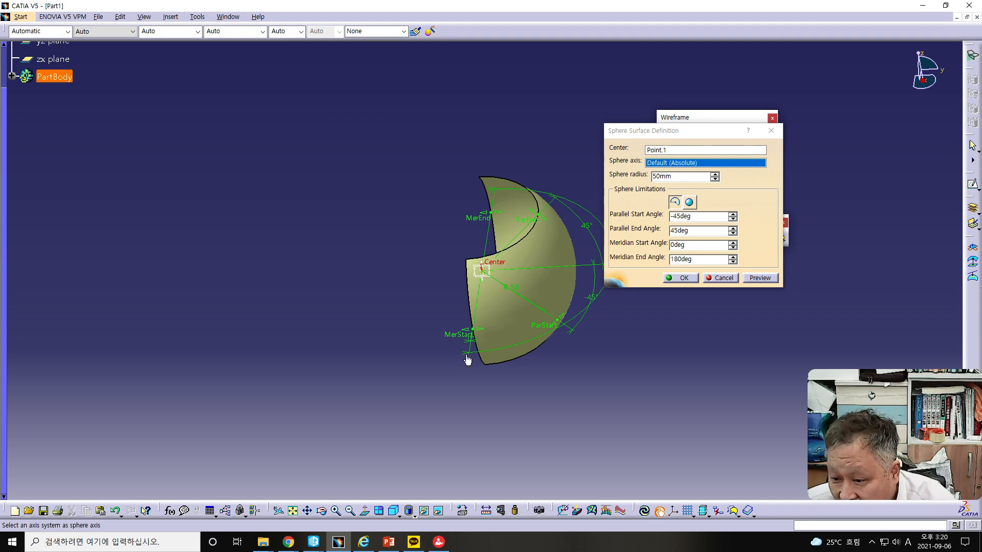
Adjust the sphere's meridian limits freehand to a start angle of about 6 degrees and an end angle of about 202 degrees
left_click_drag(471, 330, 359, 252)
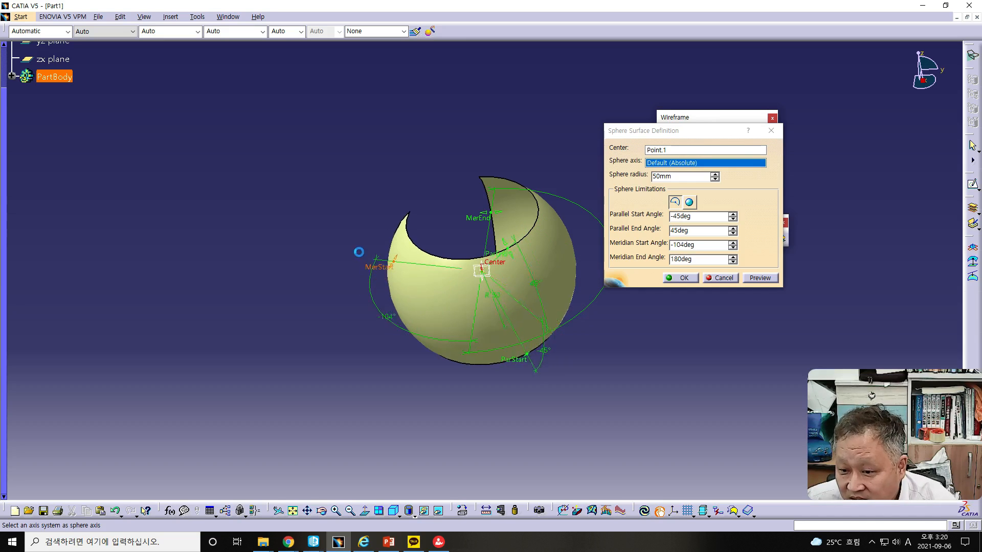
left_click_drag(433, 301, 395, 277)
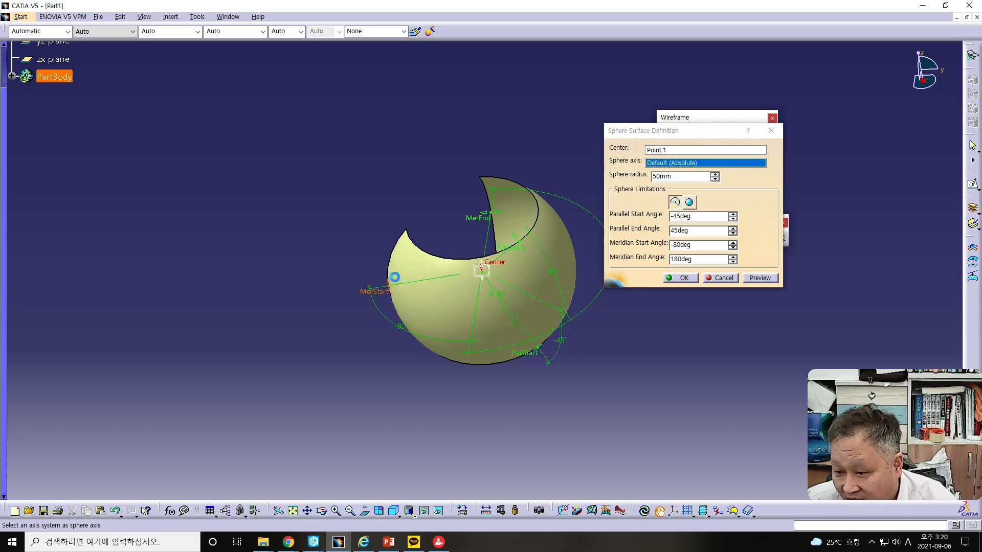
left_click_drag(487, 326, 480, 330)
left_click_drag(486, 214, 455, 219)
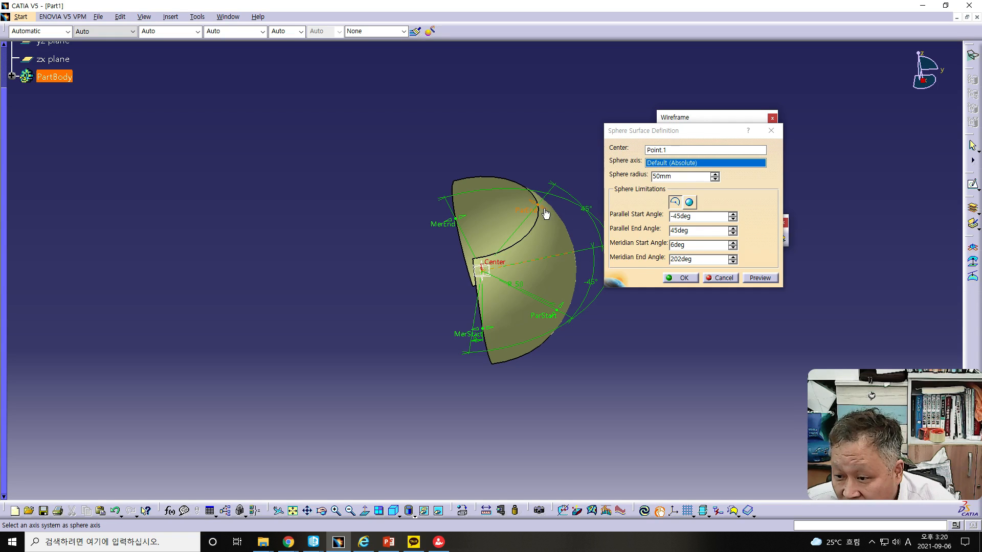
Adjust the sphere's parallel end angle freehand to about 33 degrees
left_click_drag(546, 214, 526, 262)
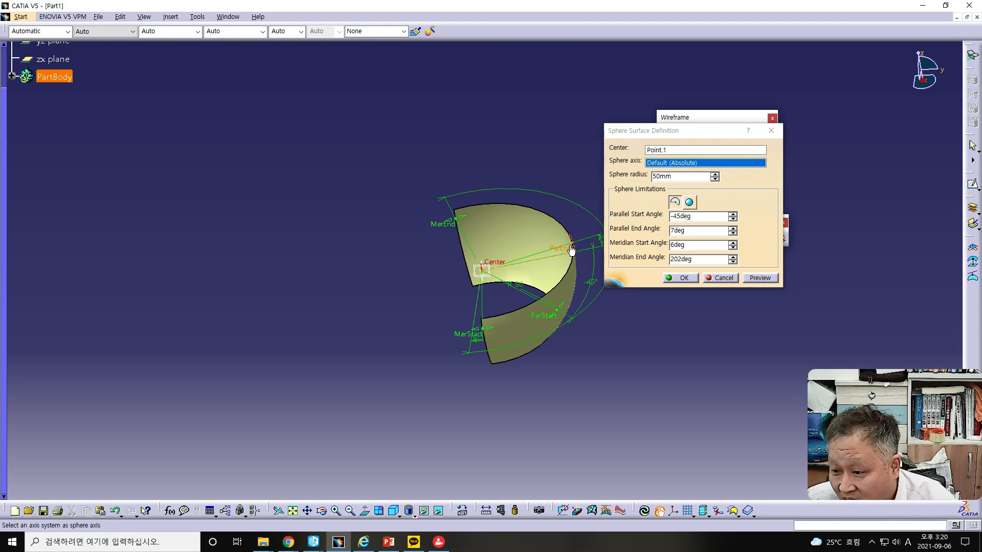
left_click_drag(572, 245, 552, 215)
left_click_drag(680, 231, 655, 232)
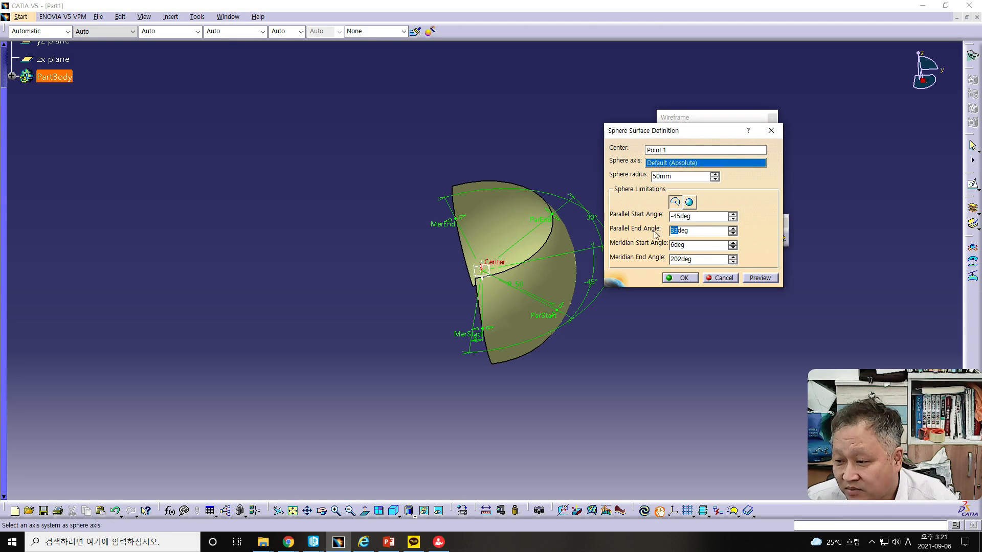
left_click(679, 246)
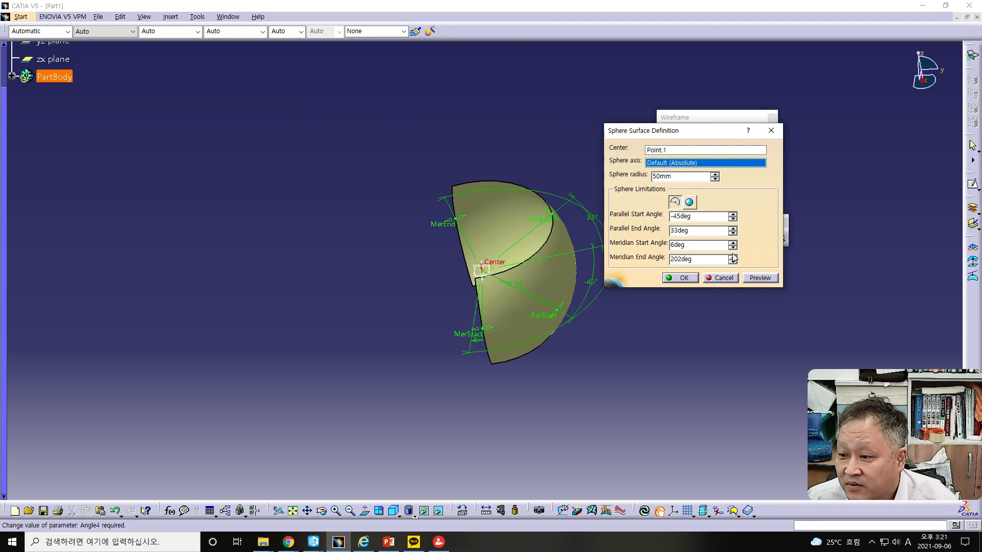
Change the sphere limitation to the whole sphere and view it from another angle
left_click(690, 202)
middle_click_drag(492, 309, 624, 367)
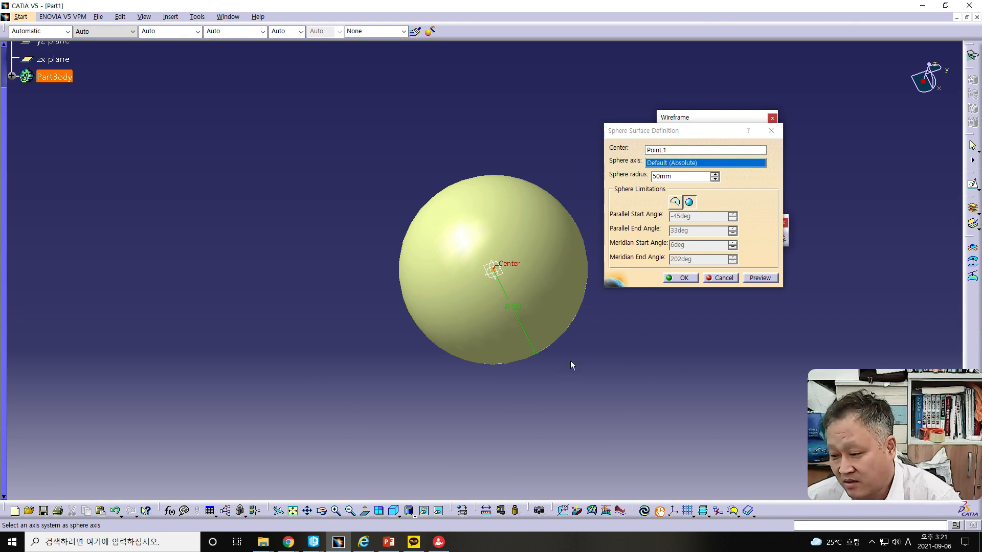
middle_click_drag(566, 320, 537, 272)
Bring back the PowerPoint presentation, read the Surface – Cylinder slide, and move the presentation away again
left_click_drag(0, 28, 570, 15)
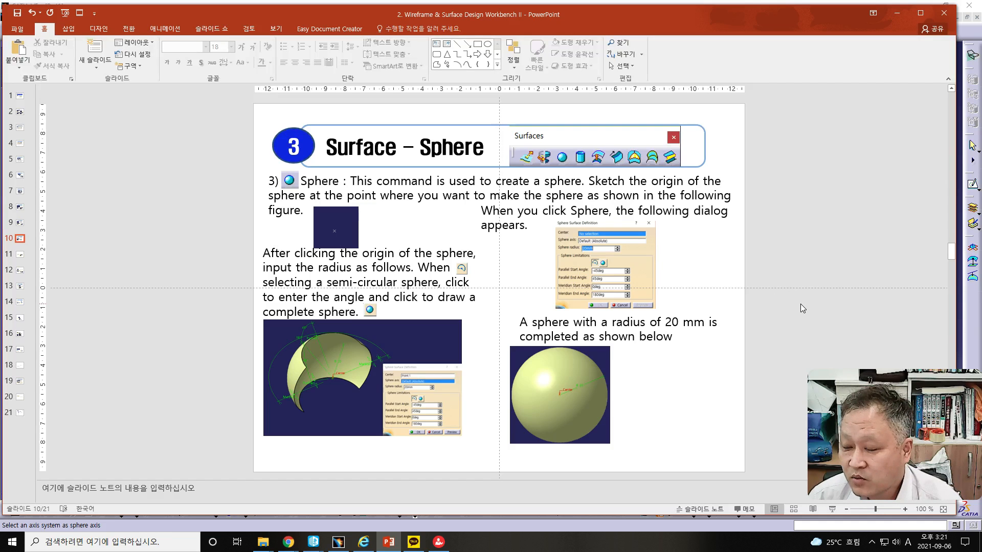
scroll(800, 304, "down", 1)
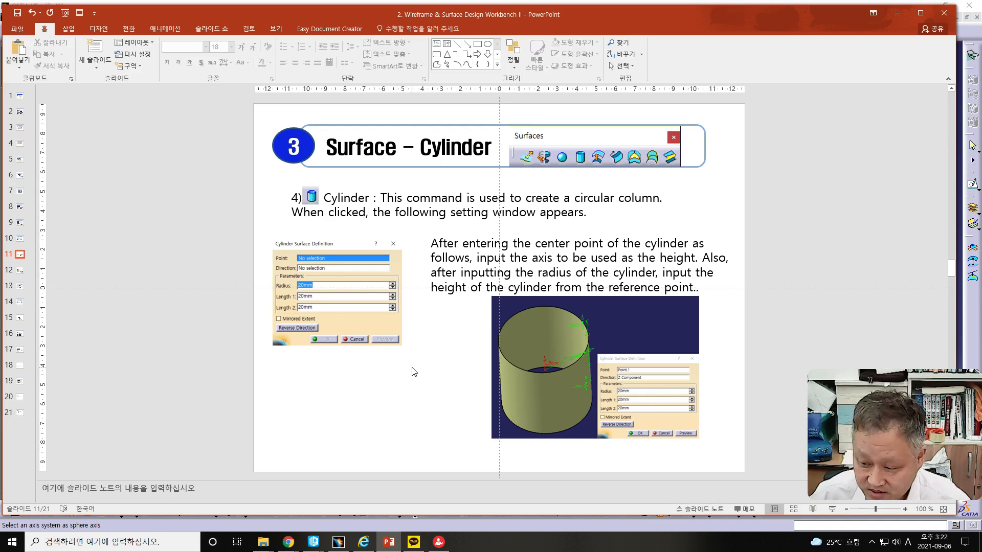
left_click_drag(579, 20, 0, 25)
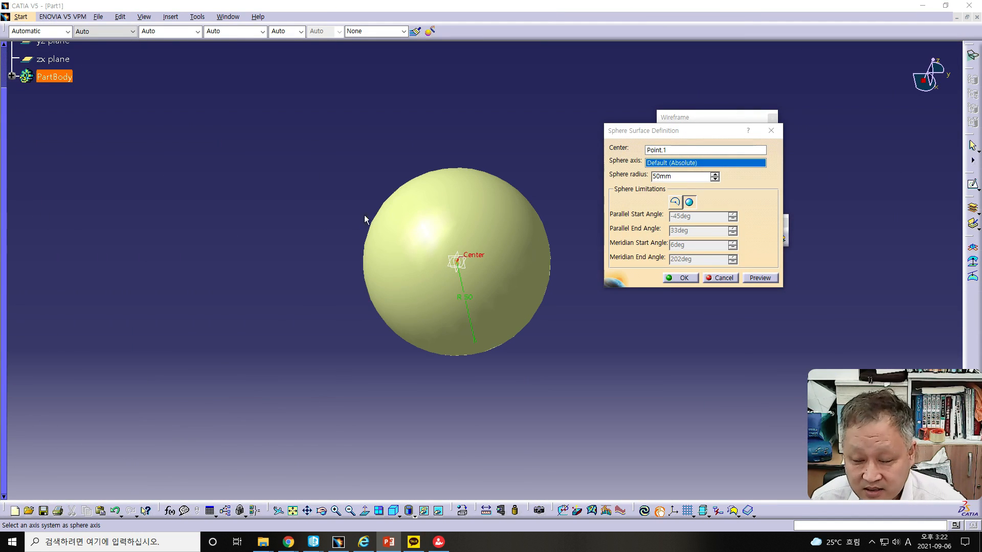
Cancel the sphere definition and start a cylinder surface centred on the existing point with the Y Component as its direction
left_click(722, 277)
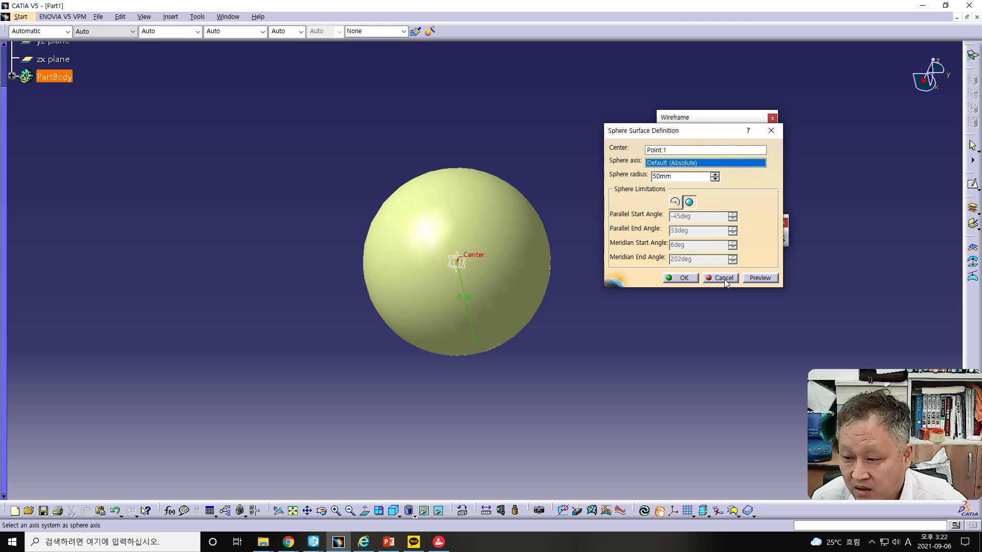
left_click(722, 279)
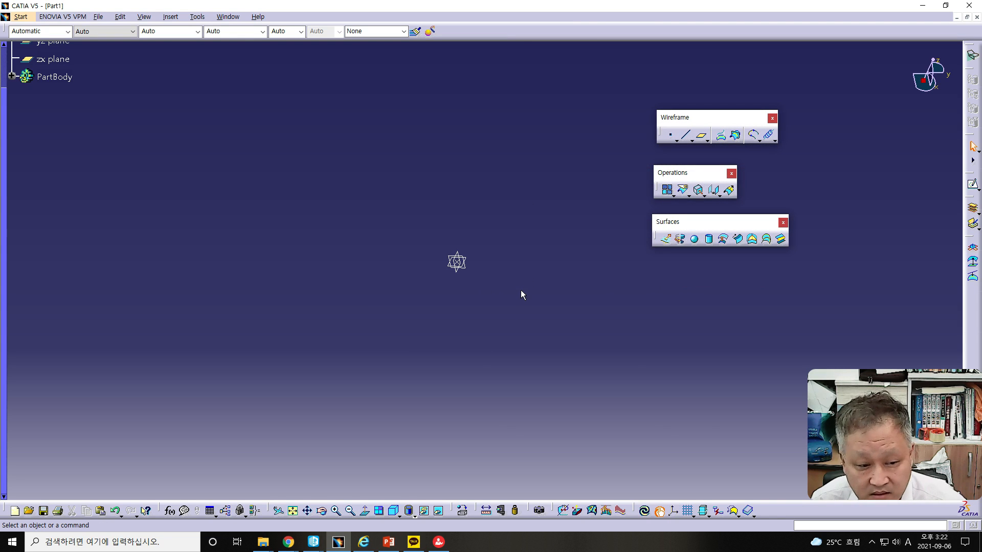
left_click(710, 239)
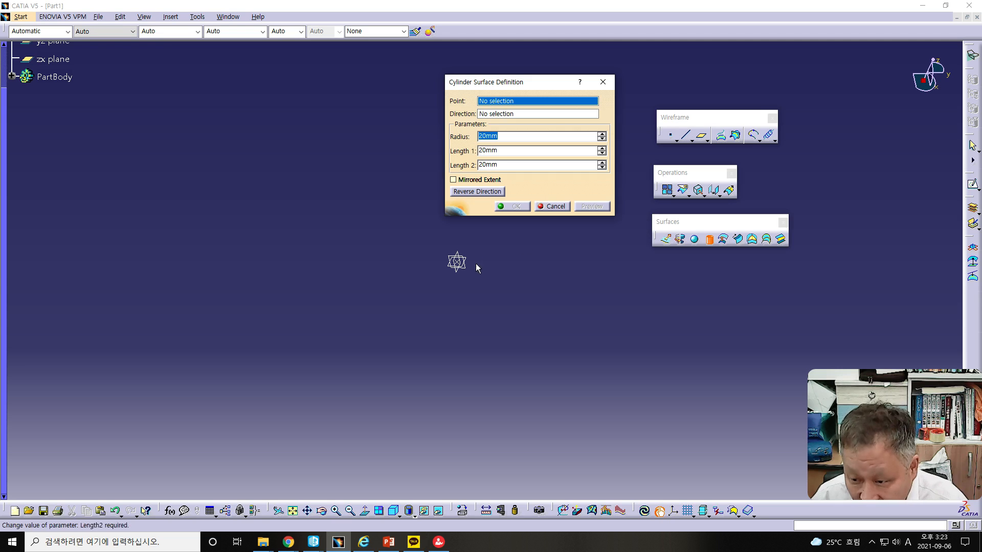
left_click(456, 262)
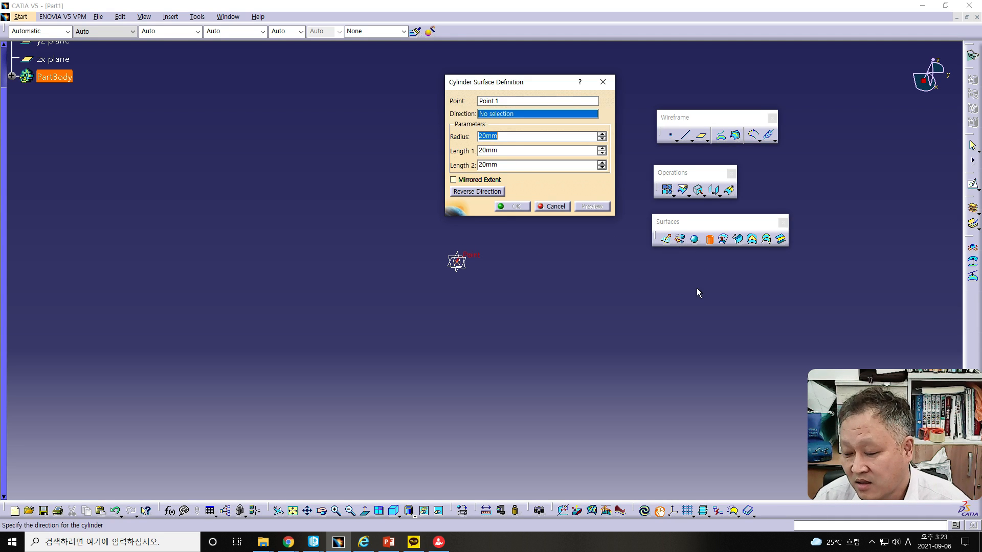
right_click(521, 117)
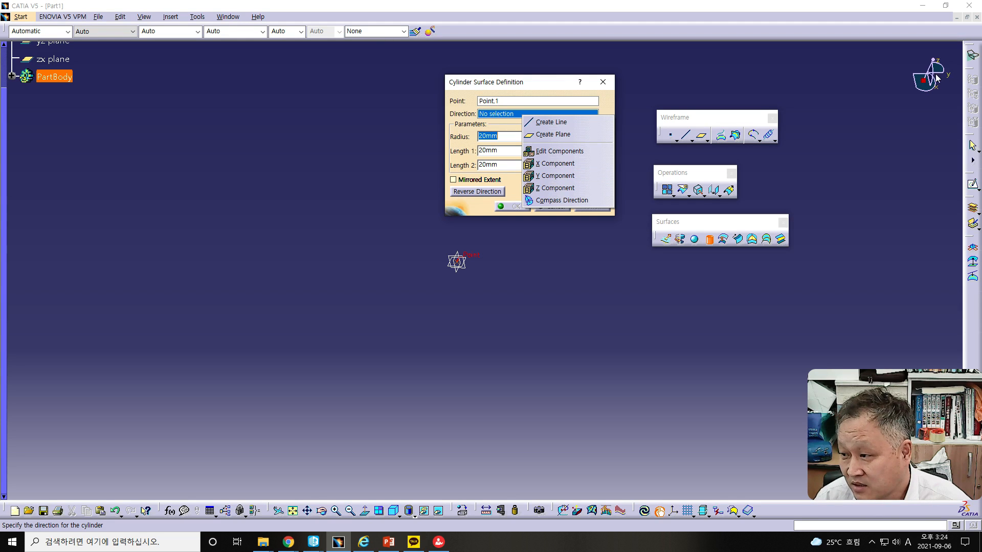
left_click(556, 177)
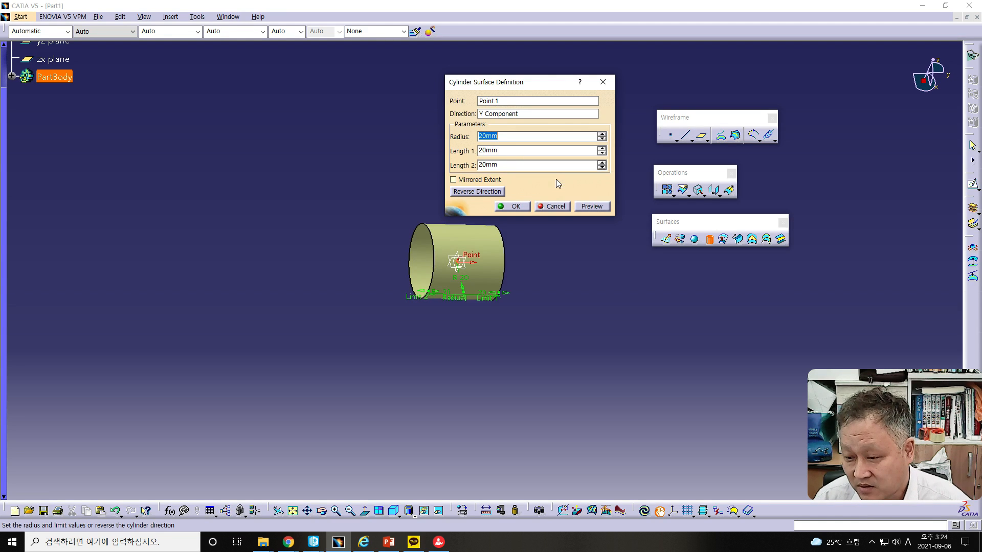
middle_click_drag(502, 322, 460, 340)
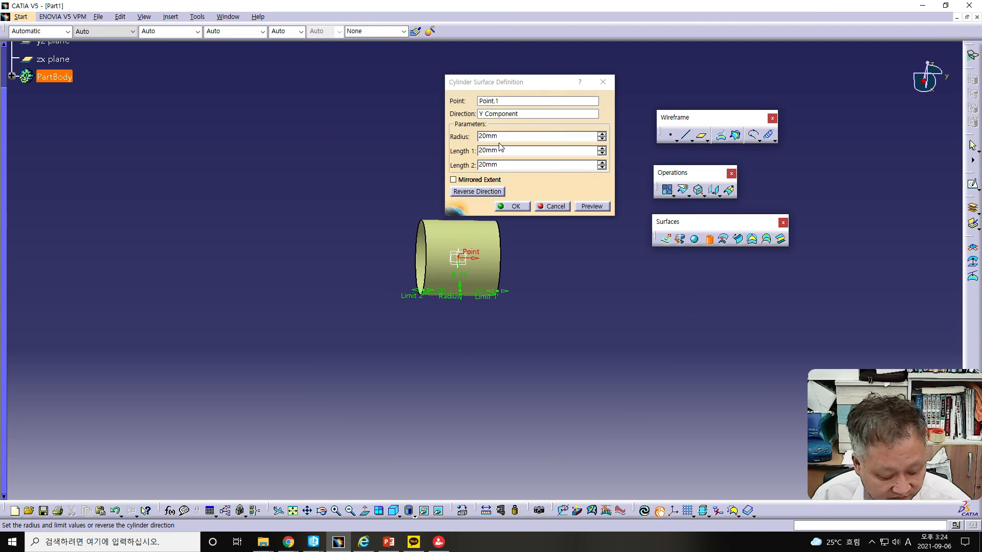
Set the cylinder's radius to 50 mm and preview it
left_click_drag(483, 136, 466, 142)
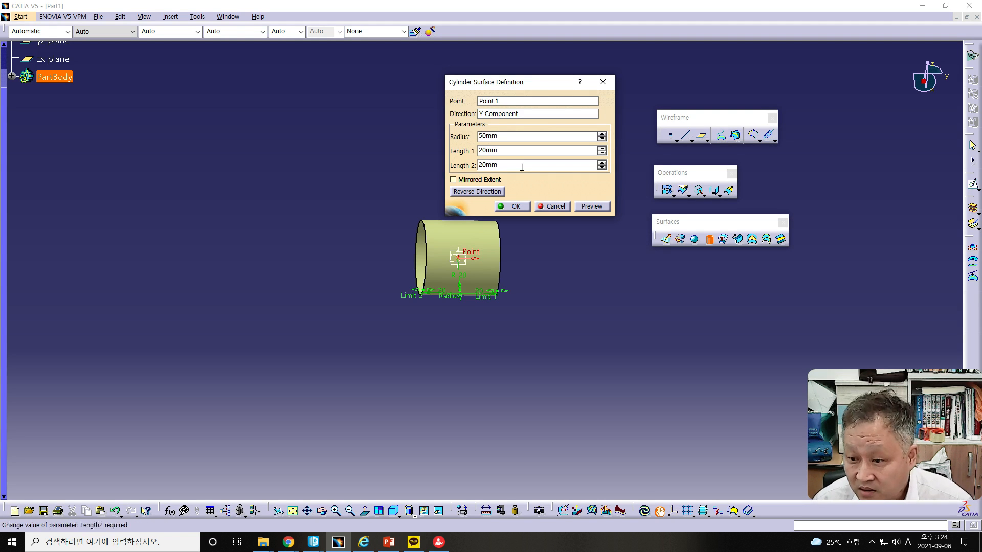
left_click(586, 207)
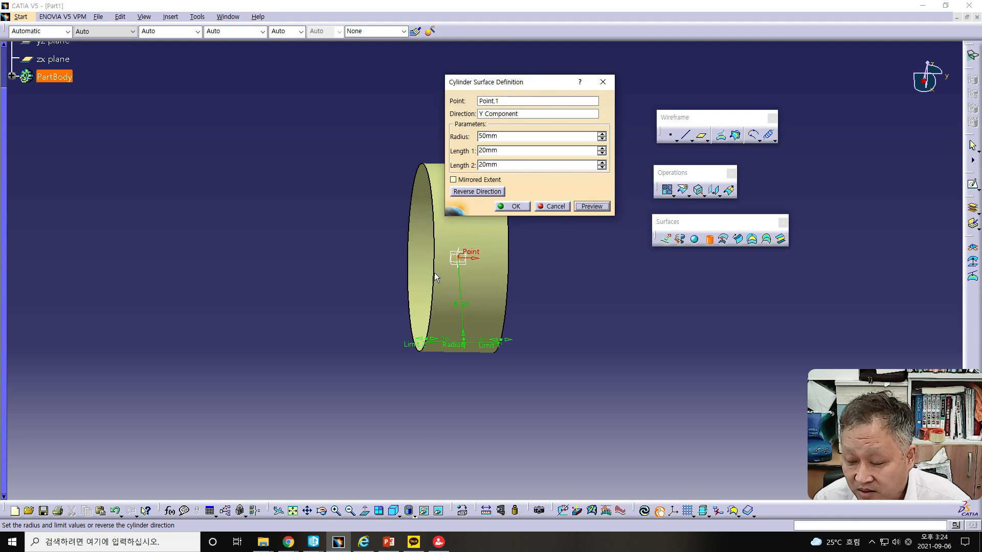
middle_click_drag(480, 323, 420, 304)
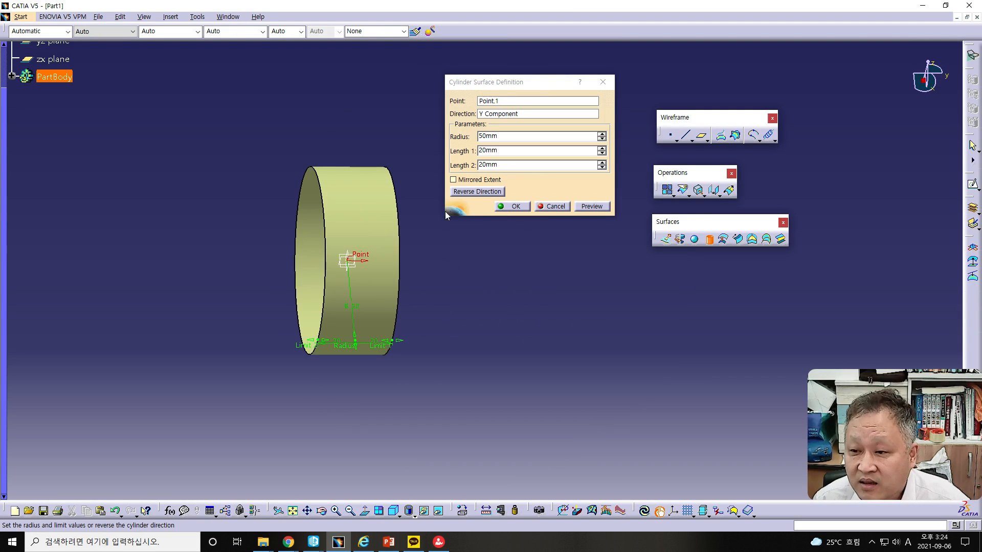
Adjust the cylinder's lengths freehand to about 77 mm and 9 mm and turn on Mirrored Extent
left_click_drag(385, 348, 494, 354)
mouse_move(325, 347)
left_mouse_down()
mouse_move(251, 343)
mouse_move(339, 341)
left_mouse_up()
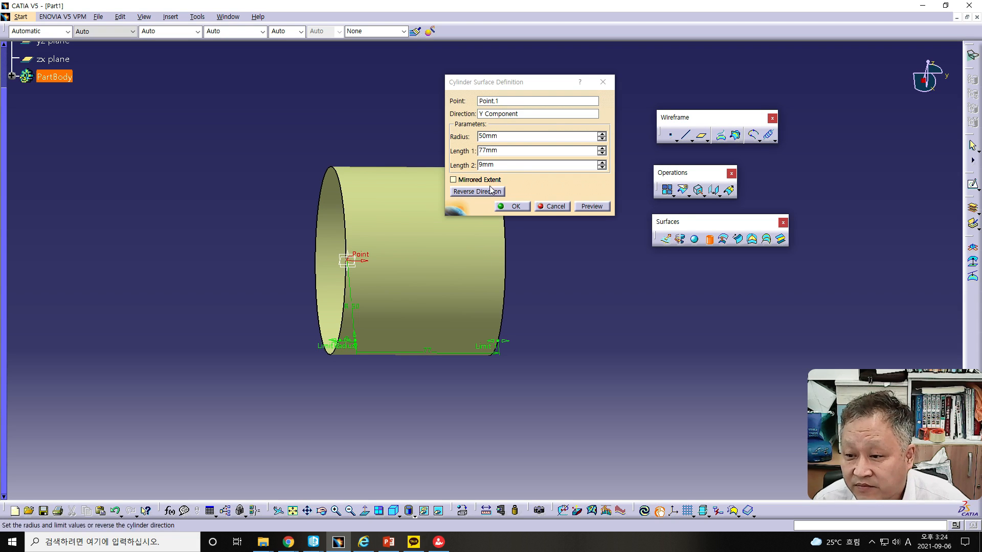
left_click(453, 179)
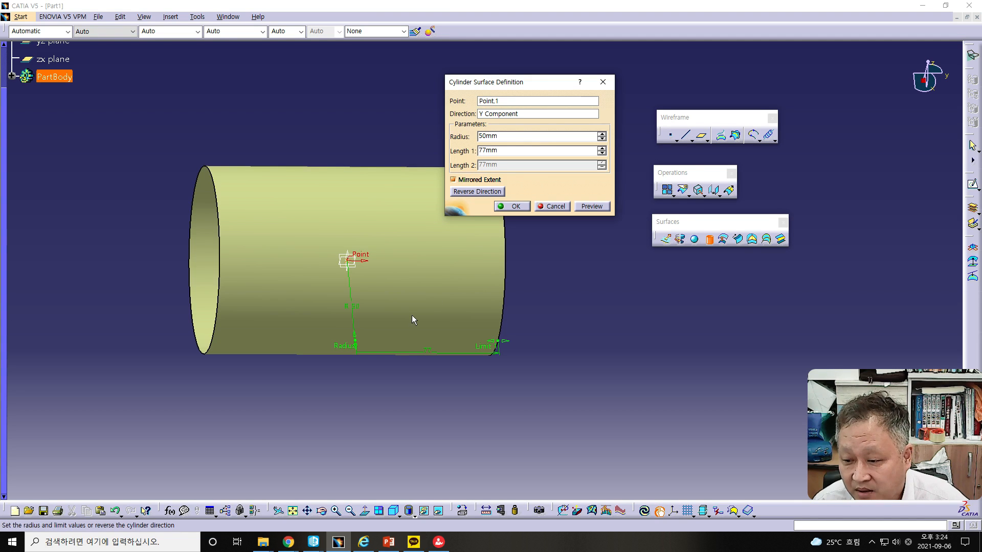
Shrink the mirrored cylinder's length freehand to 0 mm and turn off Mirrored Extent
left_click_drag(510, 345, 364, 329)
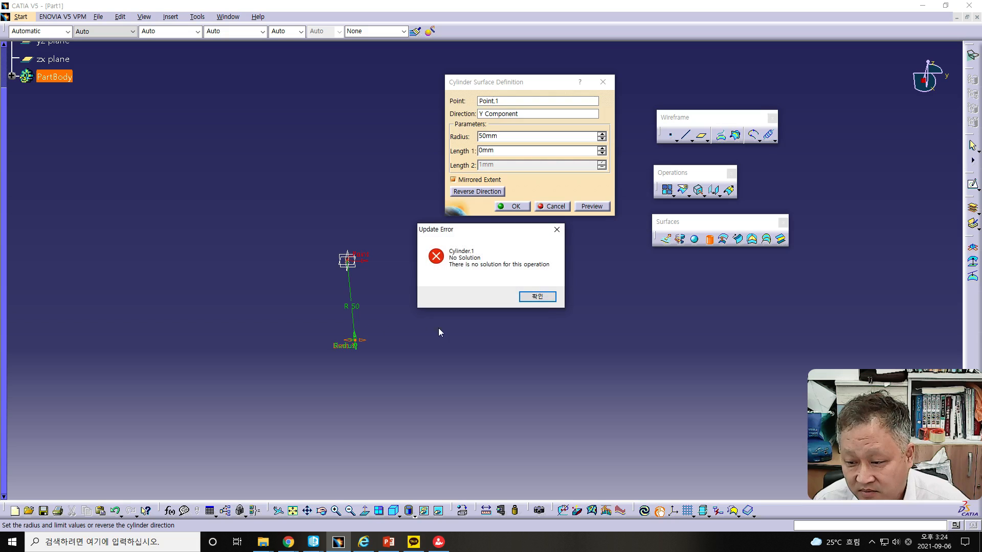
left_click(544, 300)
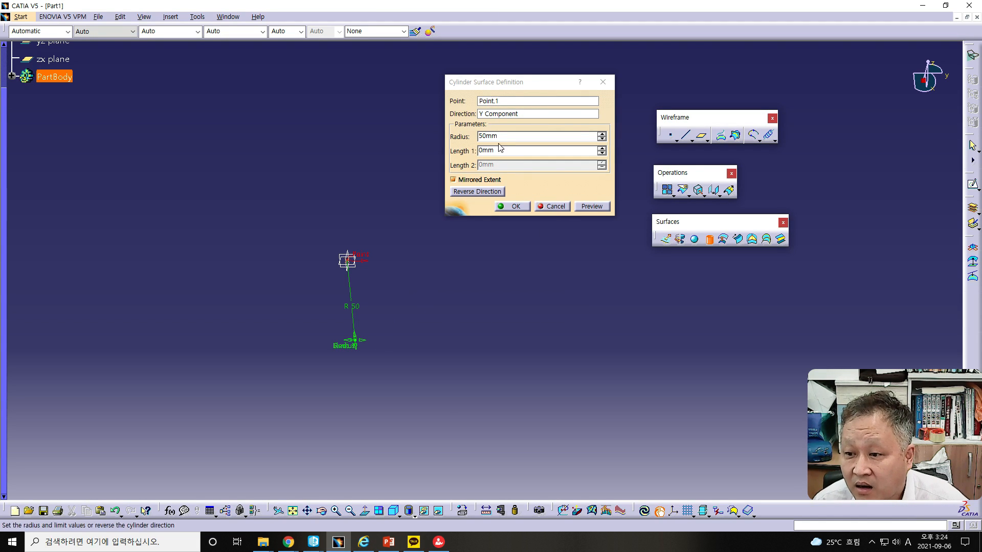
left_click(453, 180)
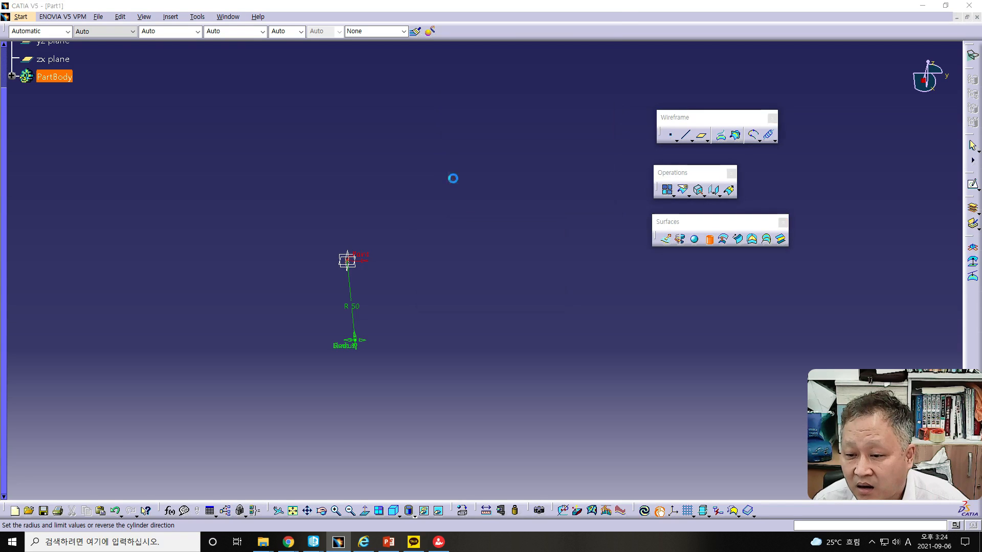
left_click(537, 297)
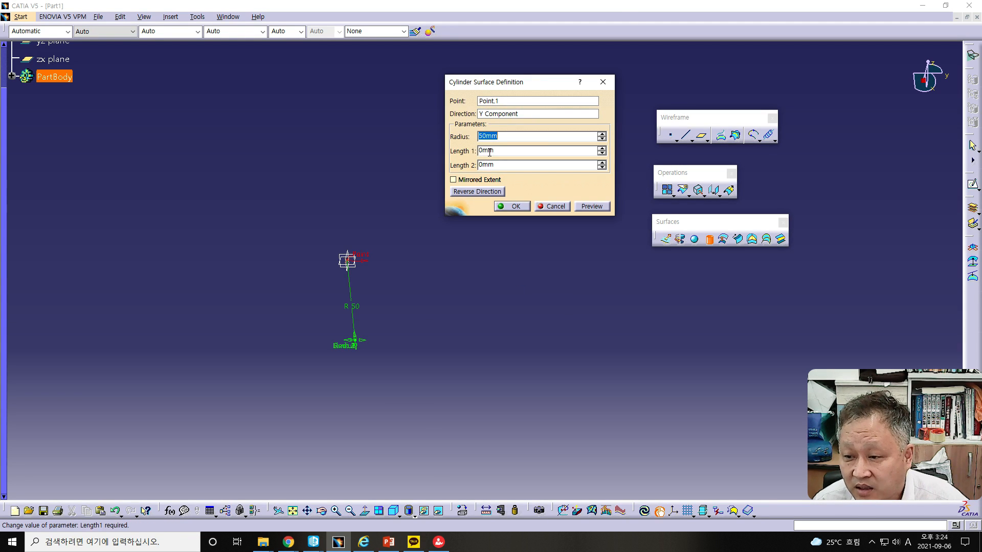
Set Length 1 to 50 mm, preview the cylinder, and stretch that length freehand to about 77 mm
left_click(481, 151)
type("5")
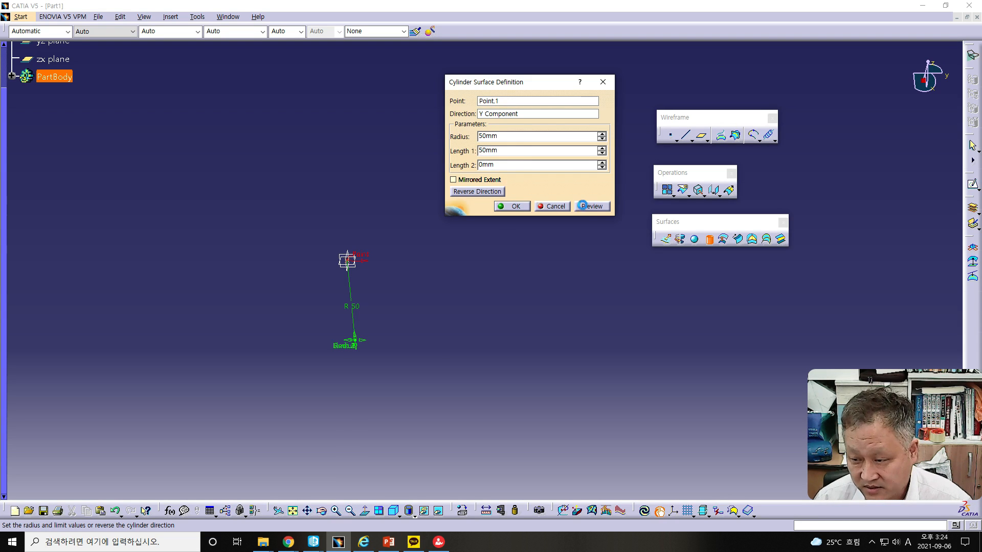
left_click(584, 207)
left_click_drag(444, 342, 508, 352)
Change the cylinder's direction to the X Component and adjust its lengths freehand to about 89 mm and 12 mm
left_click(491, 113)
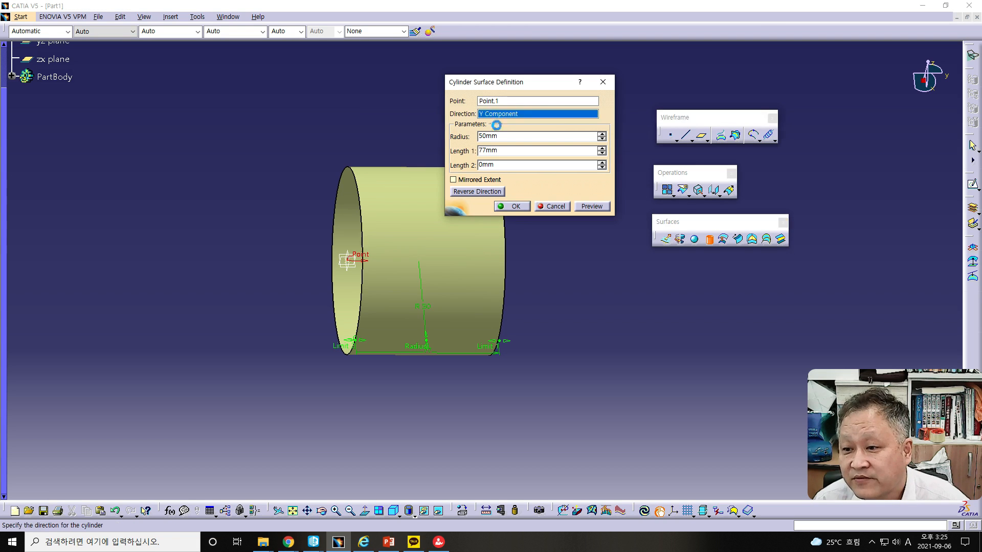
right_click(505, 116)
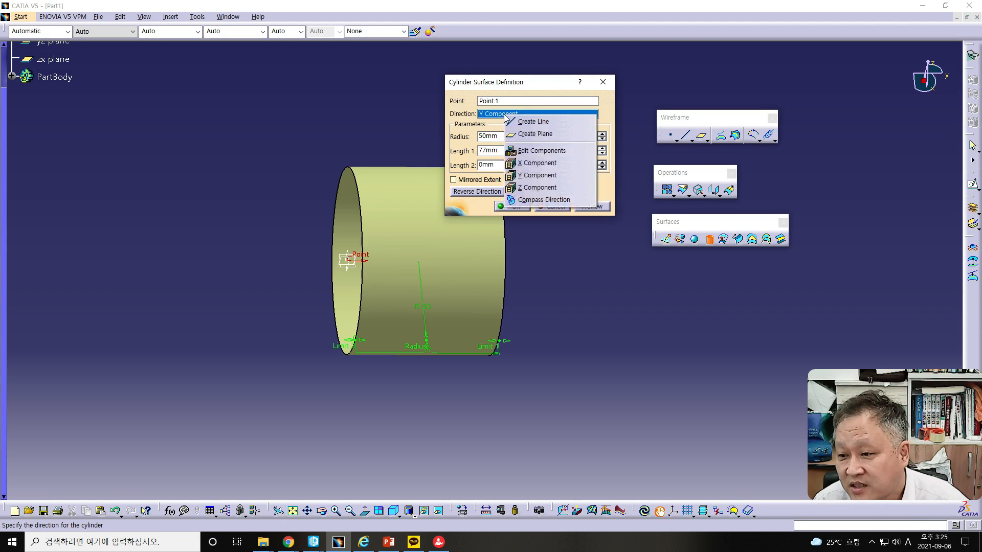
left_click(527, 163)
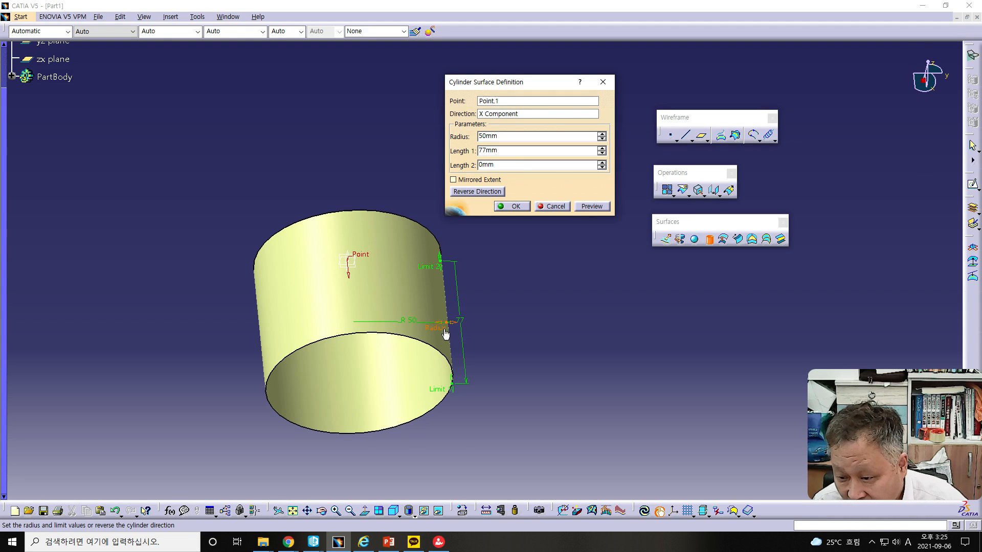
left_click_drag(451, 386, 478, 179)
Change the cylinder's direction to the Z Component
left_click(512, 114)
right_click(511, 113)
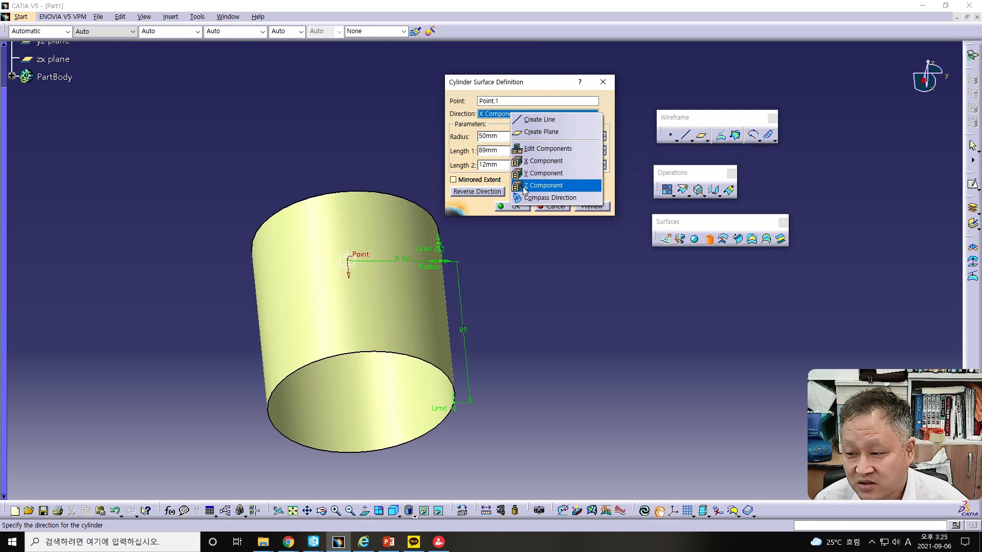
left_click(524, 187)
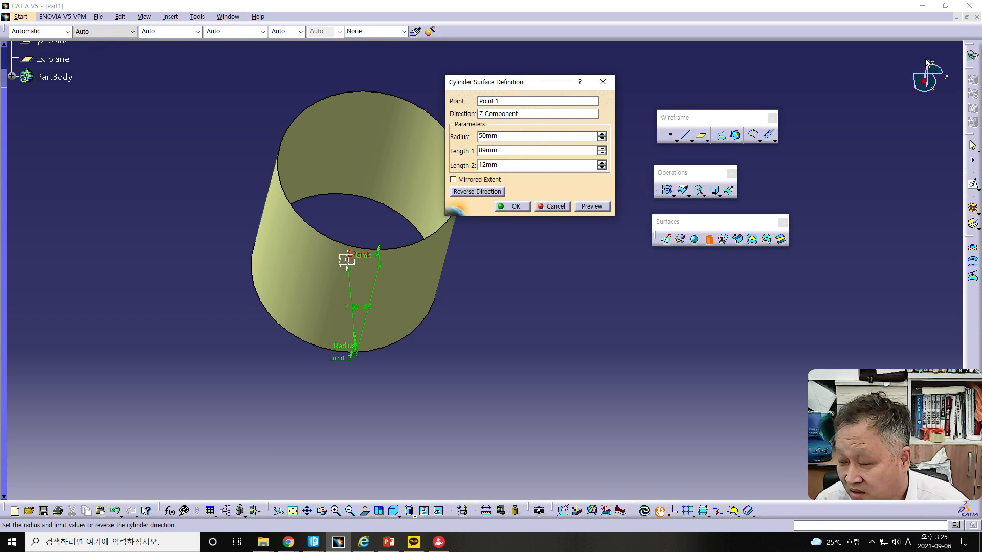
Inspect the cylinder from another angle and bring back the PowerPoint presentation showing the Surface – Cylinder slide
middle_click_drag(487, 355, 458, 269)
left_click_drag(351, 182, 329, 177)
left_click_drag(0, 25, 712, 15)
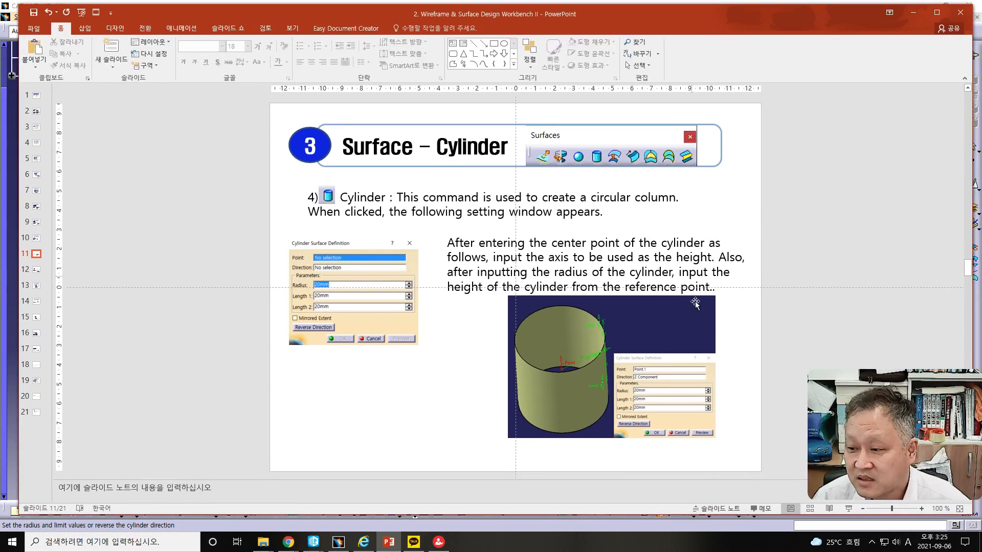
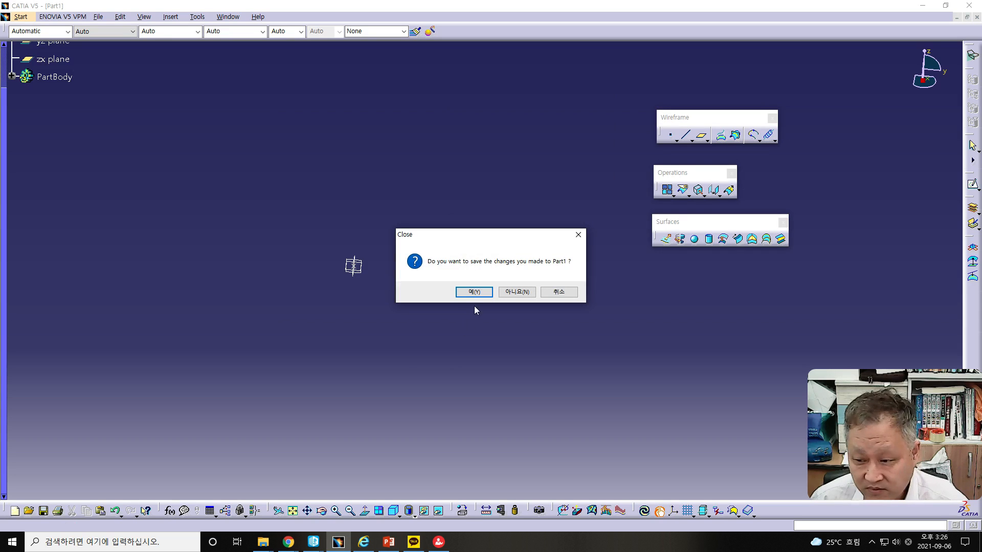
Close Part1 without saving and start a new part in the Wireframe and Surface Design workbench
left_click(517, 292)
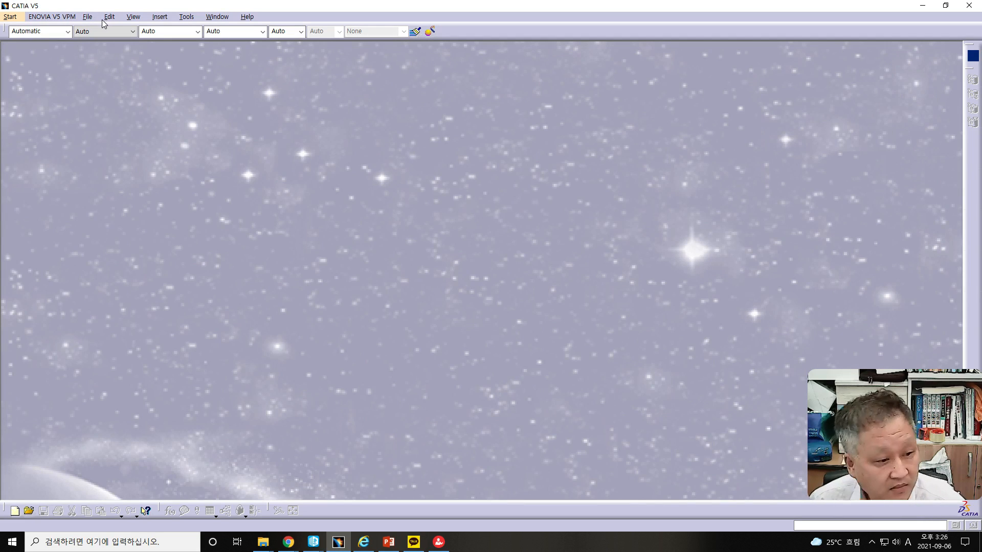
left_click(6, 17)
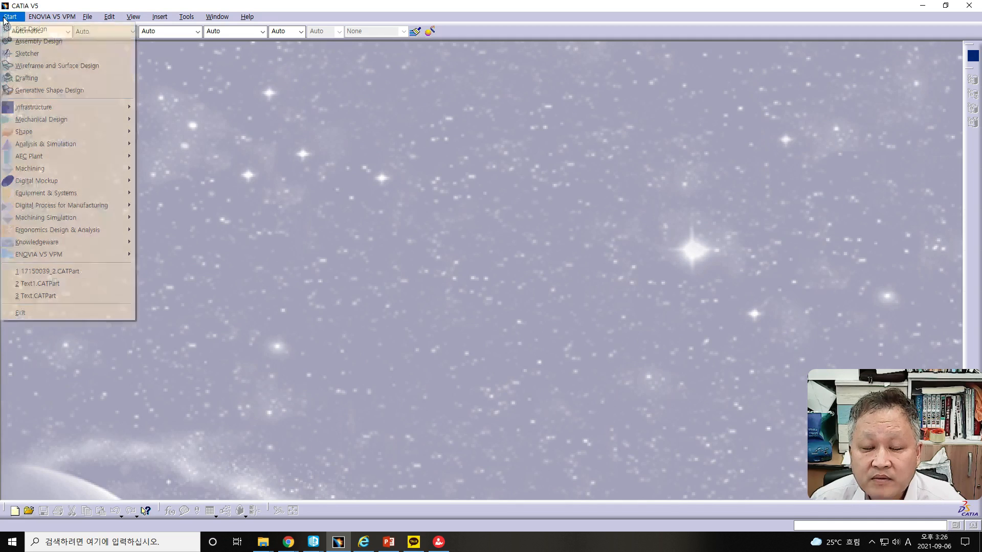
left_click(26, 66)
left_click(268, 164)
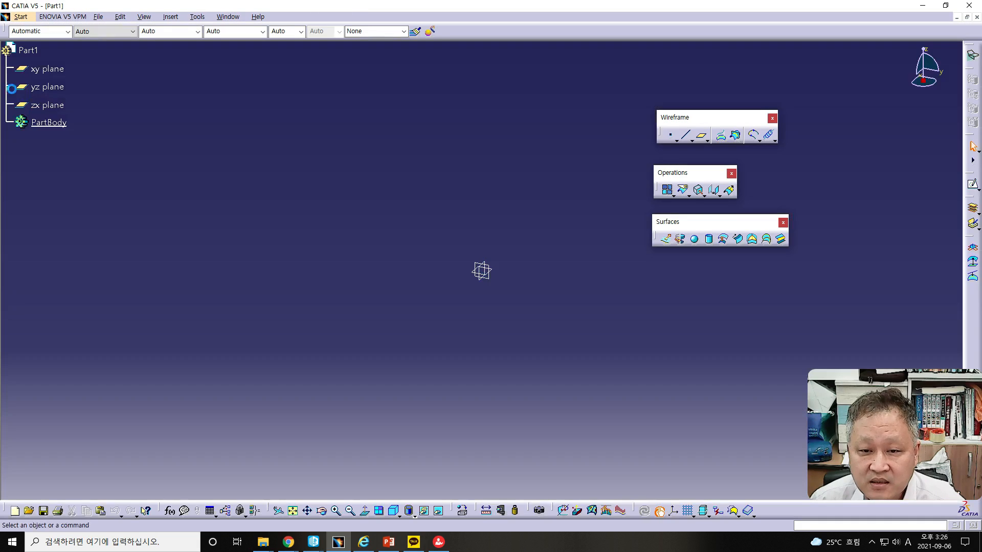
Sketch a wavy spline through eight points, about 200 mm wide, on the xy plane and exit the sketch
left_click(42, 71)
left_click(973, 184)
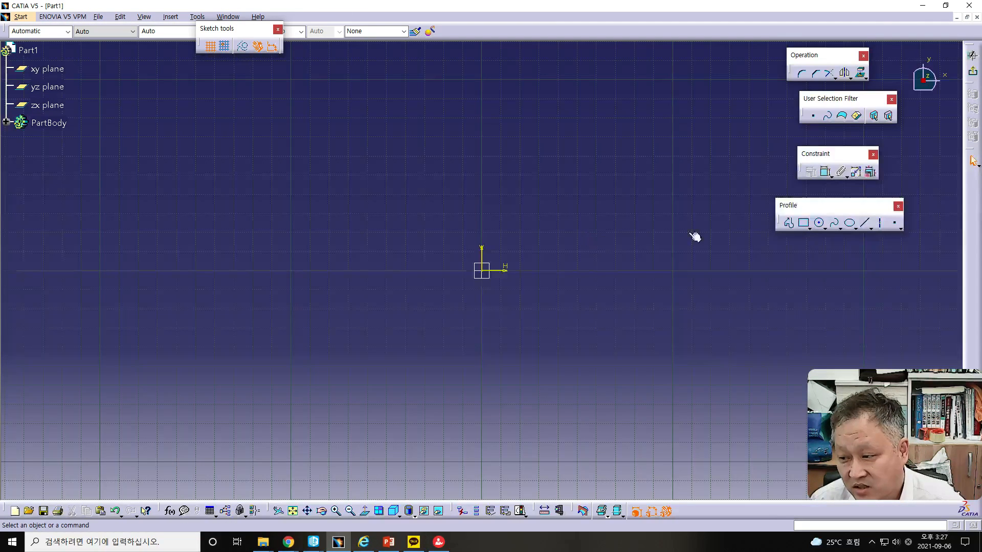
left_click(837, 225)
left_click(838, 226)
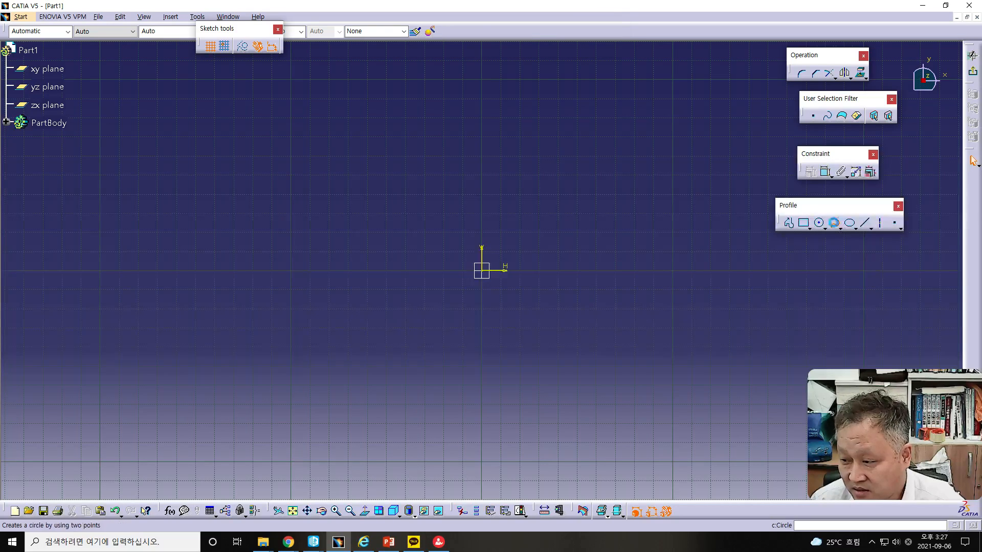
left_click(239, 288)
left_click(306, 313)
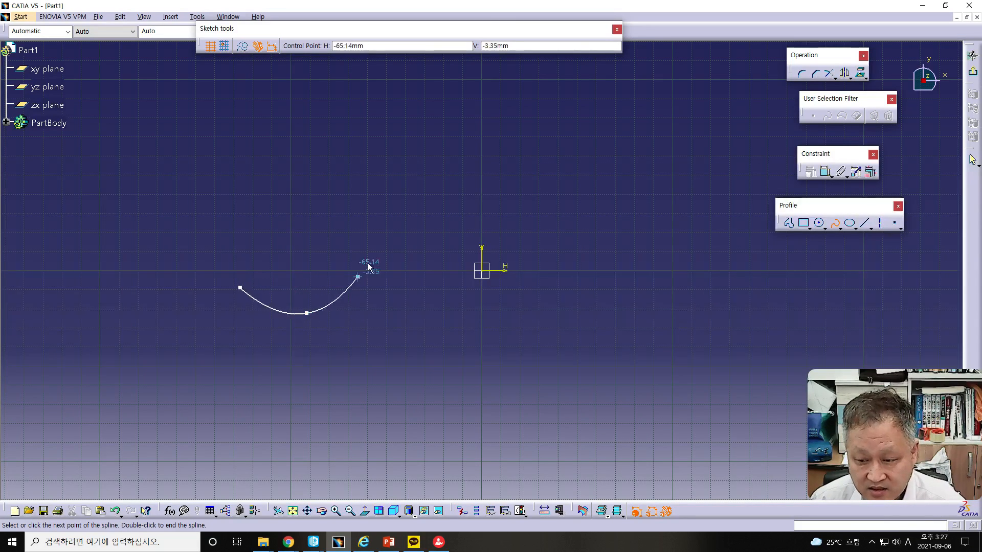
left_click(373, 235)
left_click(420, 235)
left_click(455, 279)
left_click(536, 317)
left_click(593, 284)
left_click(618, 272)
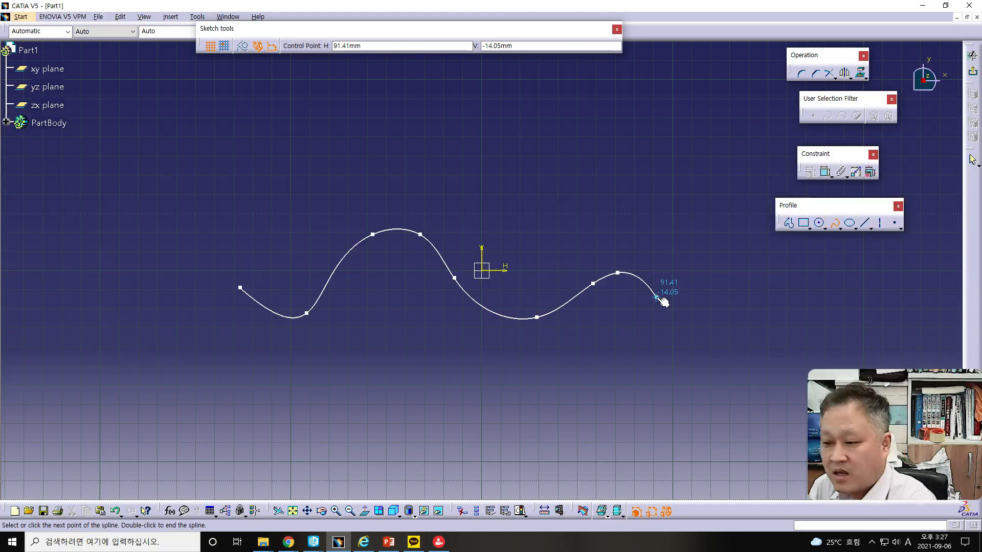
key("Escape")
left_click(975, 74)
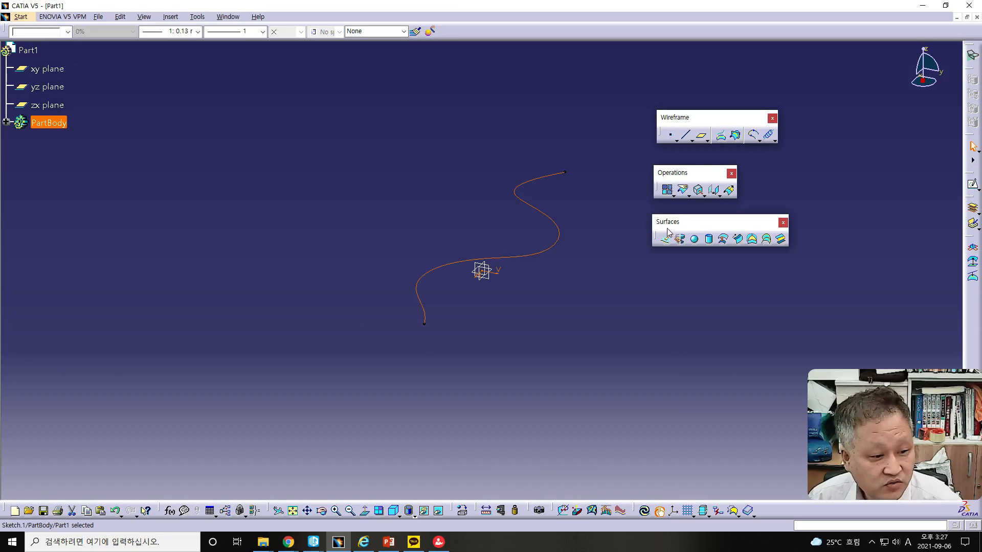
Extrude the spline sketch into a surface with a Limit 1 dimension of 100 mm
left_click(665, 239)
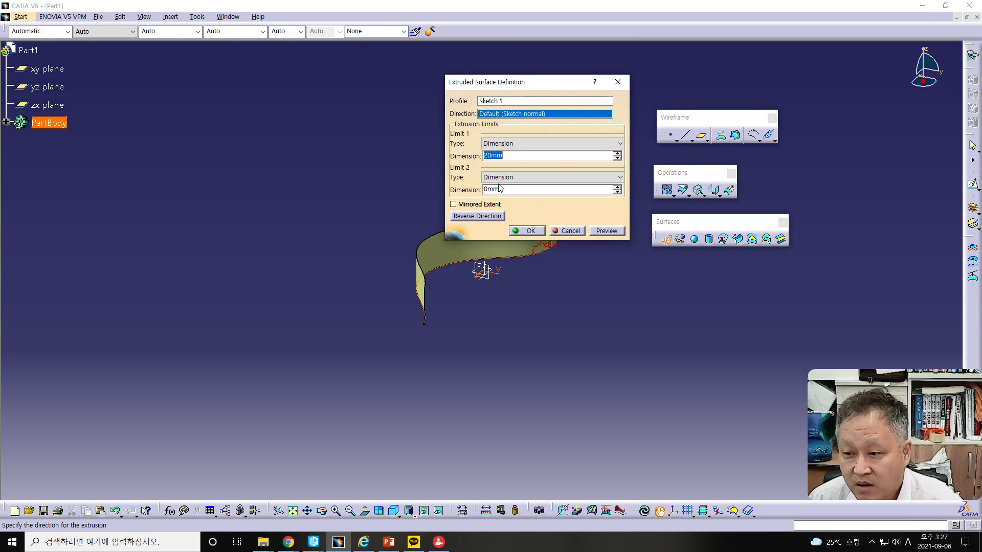
type("100")
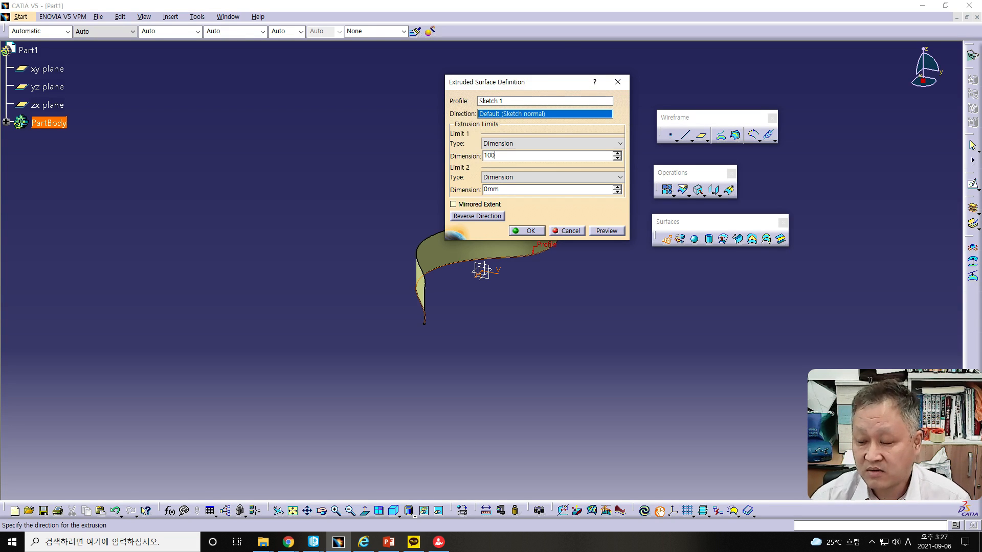
left_click(607, 231)
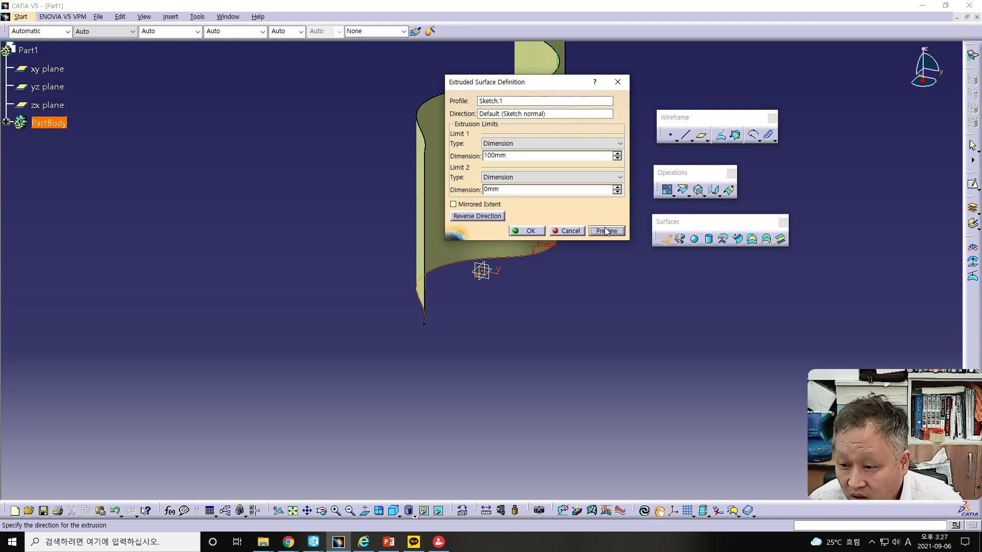
left_click_drag(561, 85, 778, 187)
mouse_move(490, 199)
middle_mouse_down()
mouse_move(474, 199)
mouse_move(299, 74)
mouse_move(475, 377)
mouse_move(599, 349)
mouse_move(568, 263)
mouse_move(581, 281)
mouse_move(362, 272)
mouse_move(388, 277)
mouse_move(403, 303)
mouse_move(358, 323)
mouse_move(429, 153)
mouse_move(479, 164)
middle_mouse_up()
left_click(738, 333)
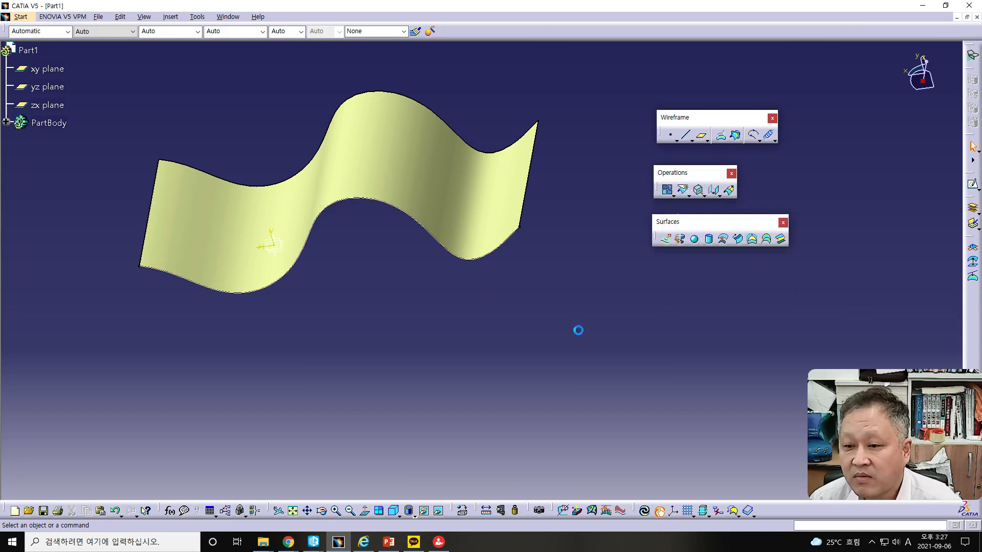
Change the extruded surface's color to light red
left_click(347, 172)
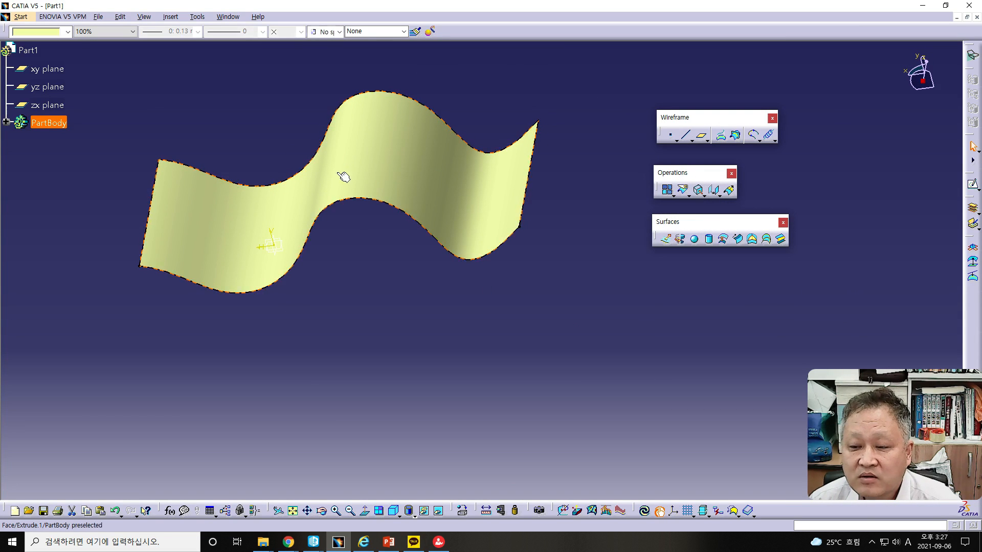
left_click(68, 32)
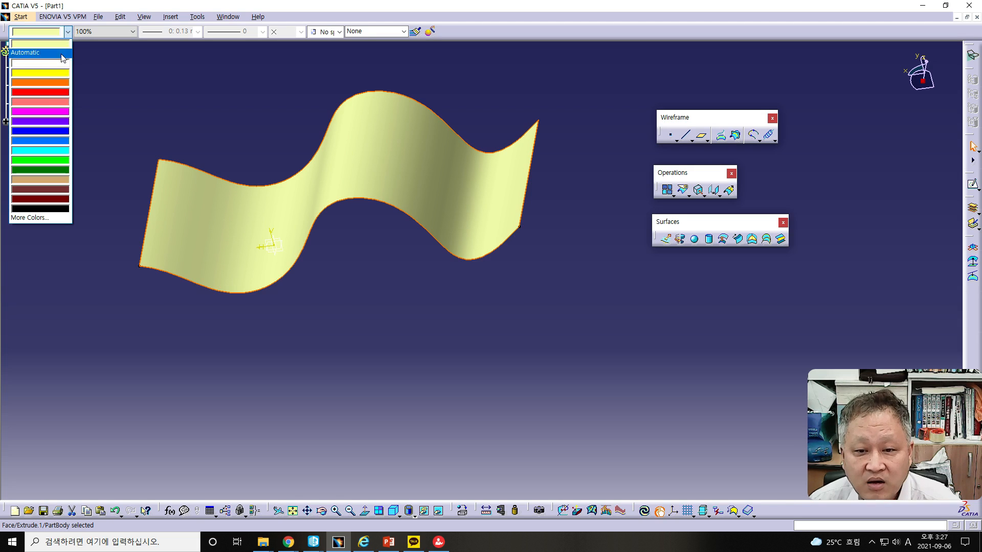
left_click(41, 103)
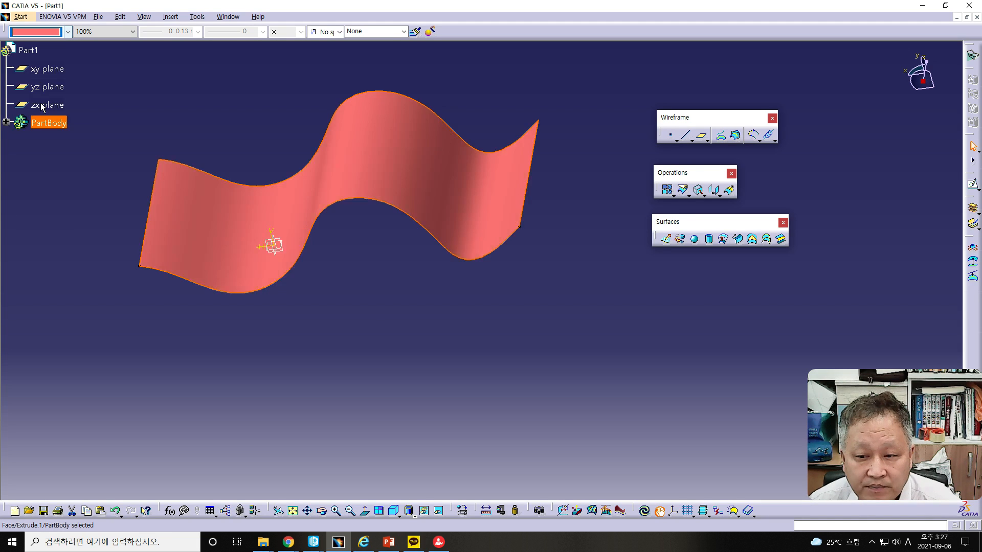
Consult the Surface – Offset slide in PowerPoint and return to the part in CATIA
middle_click_drag(368, 290, 404, 339)
scroll(30, 170, "down", 1)
left_click_drag(0, 36, 665, 44)
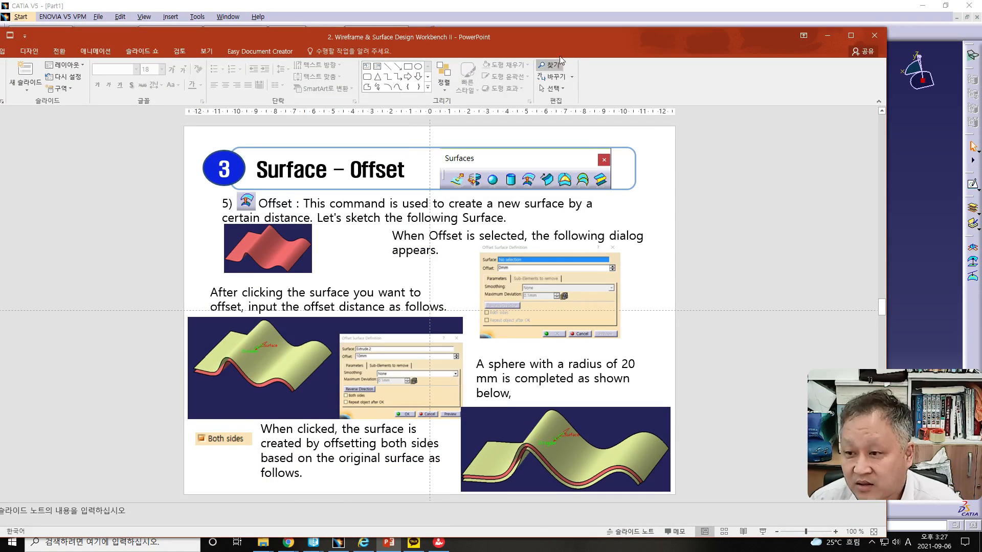
left_click_drag(839, 39, 2, 11)
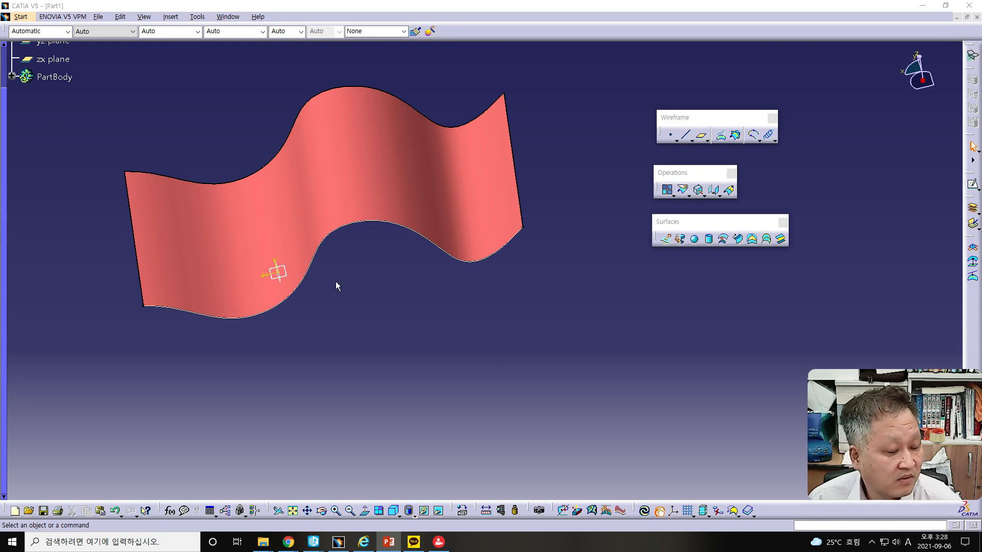
Preview a 20 mm Offset of the extruded surface and inspect it from another angle
middle_click_drag(399, 292, 412, 273)
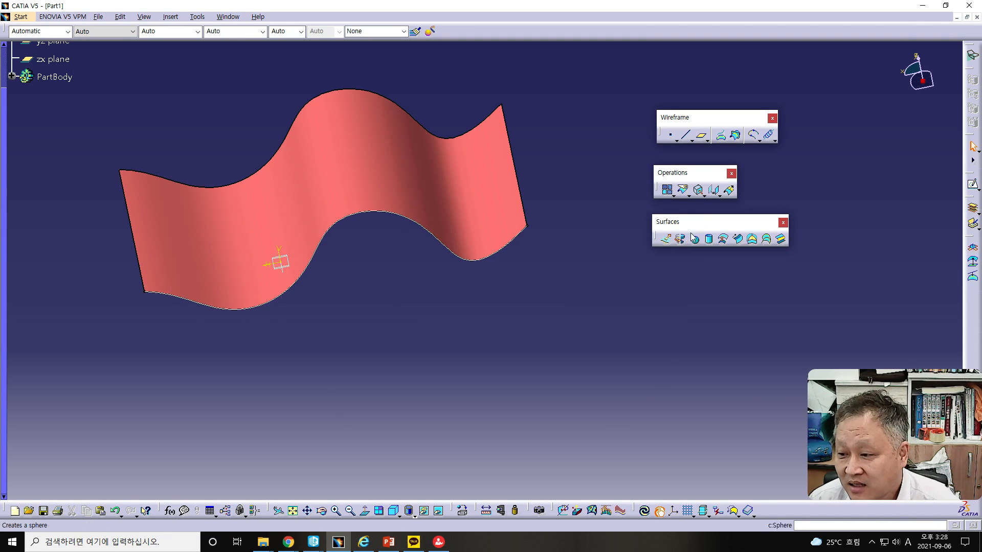
left_click(722, 243)
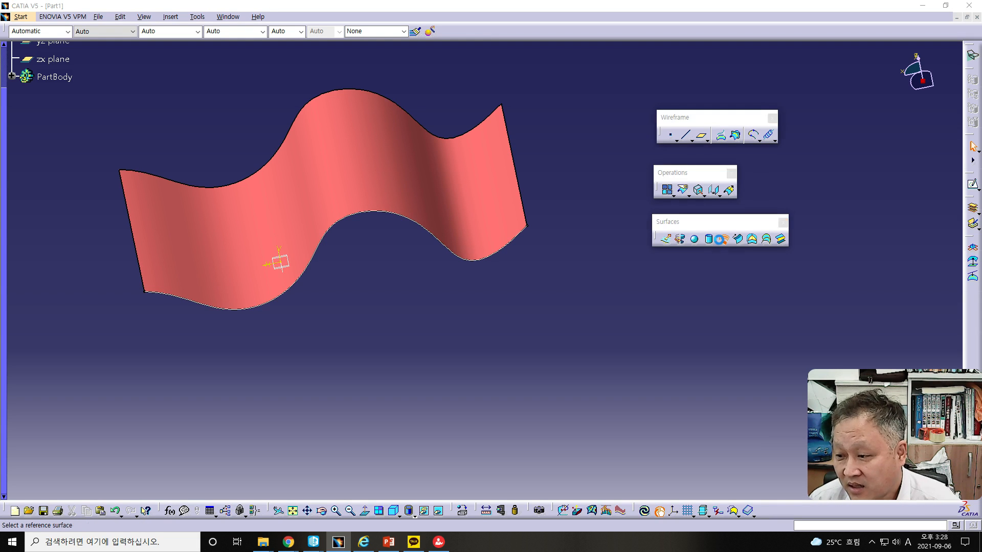
left_click_drag(154, 130, 508, 271)
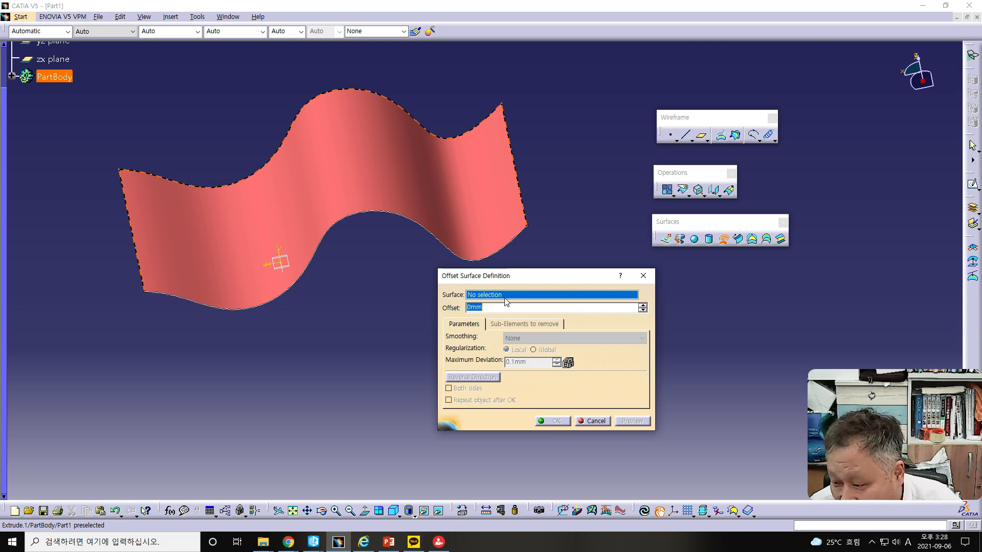
left_click(351, 154)
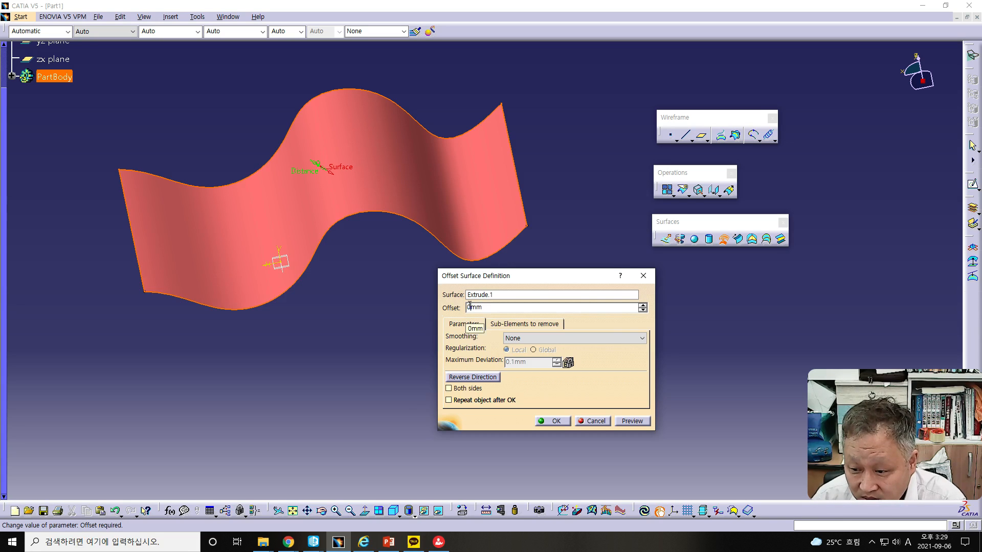
type("20")
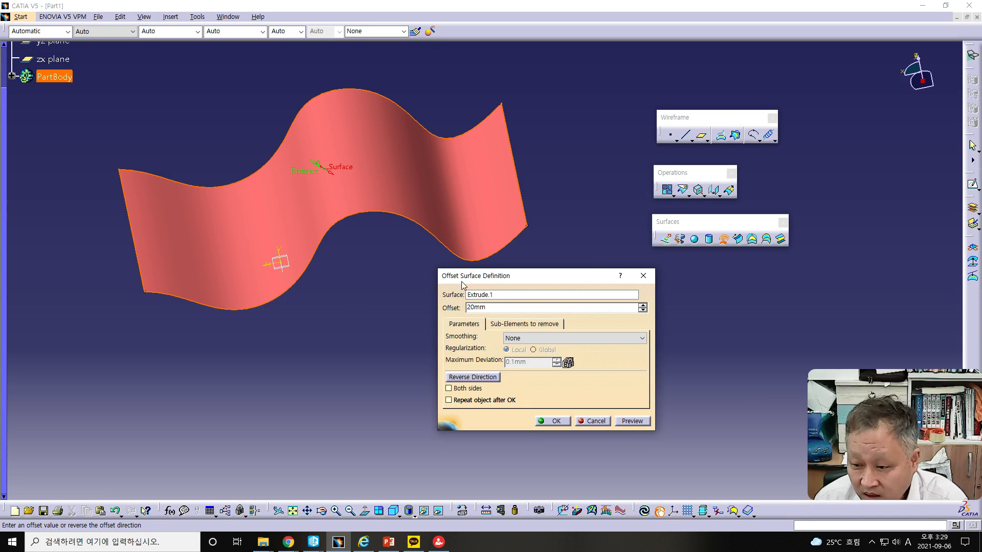
middle_click_drag(341, 302, 337, 235)
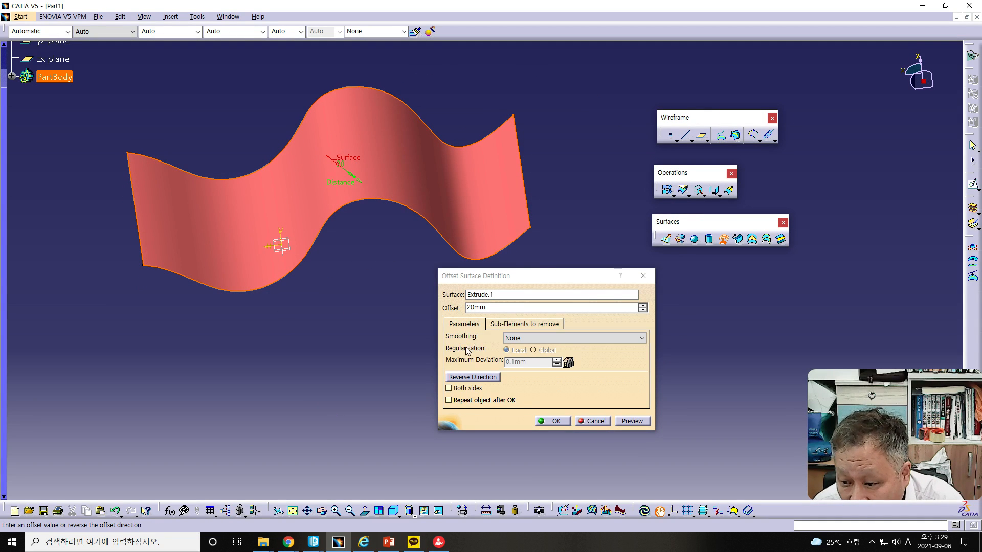
left_click(631, 422)
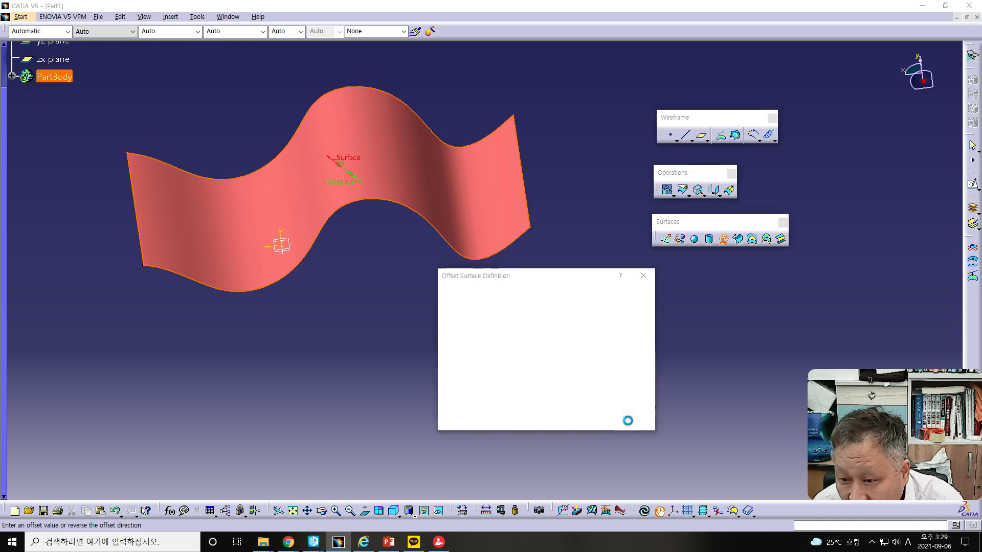
mouse_move(384, 361)
middle_mouse_down()
mouse_move(379, 254)
mouse_move(358, 249)
mouse_move(345, 269)
mouse_move(355, 278)
mouse_move(389, 229)
mouse_move(390, 217)
mouse_move(377, 213)
mouse_move(369, 228)
mouse_move(379, 325)
mouse_move(394, 314)
mouse_move(390, 303)
mouse_move(363, 301)
middle_mouse_up()
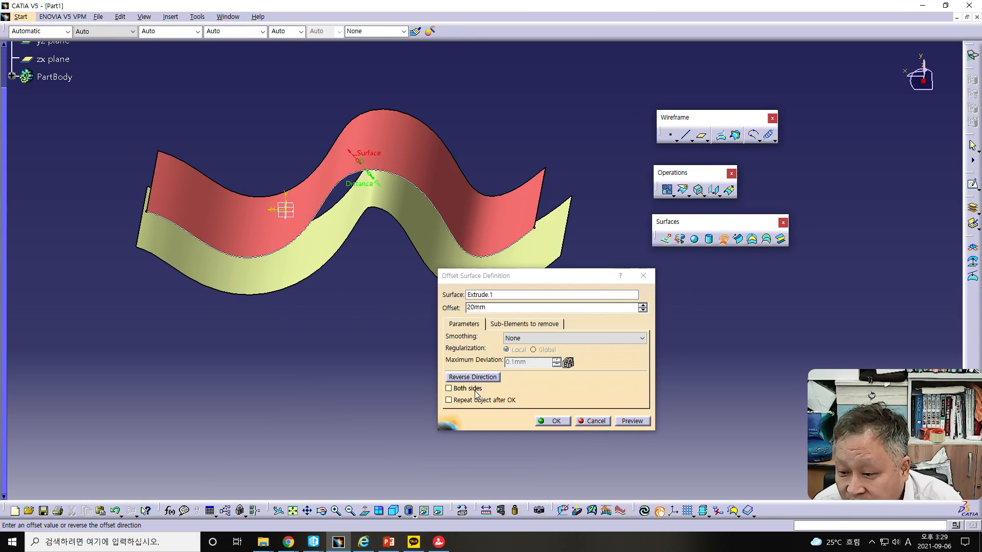
Try to offset the surface by 20 mm on both sides
left_click(448, 389)
left_click(629, 420)
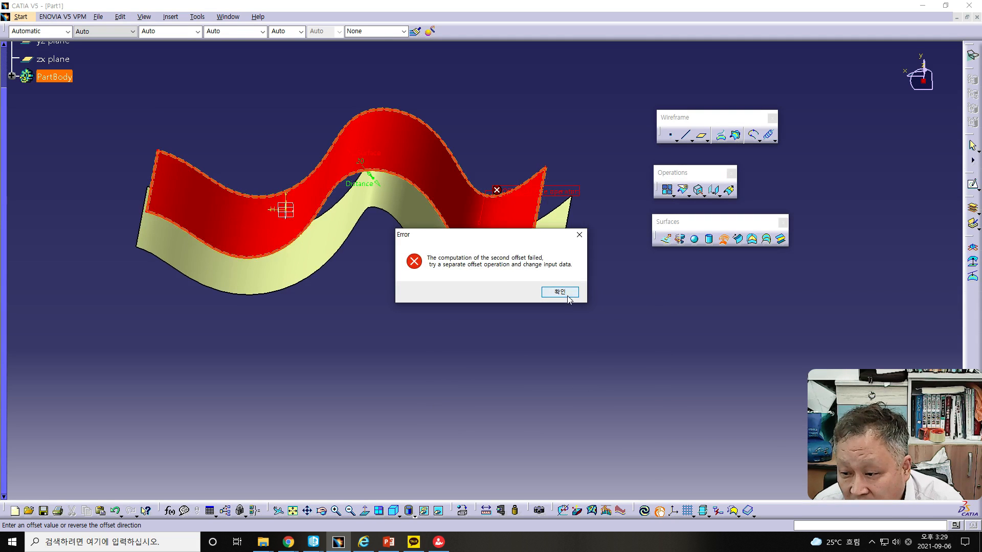
left_click(568, 297)
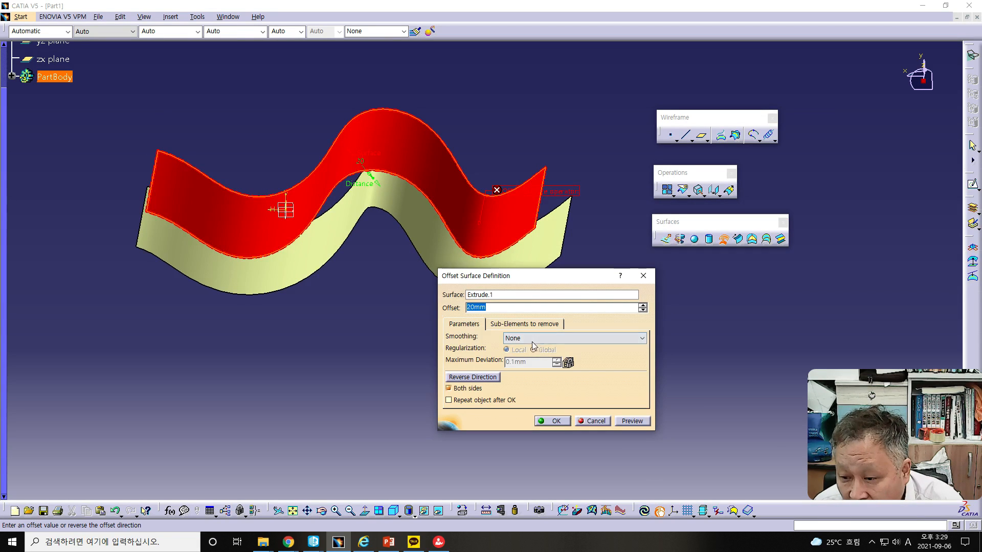
Try the 20 mm offset in the reversed direction and discard the attempt
left_click(468, 378)
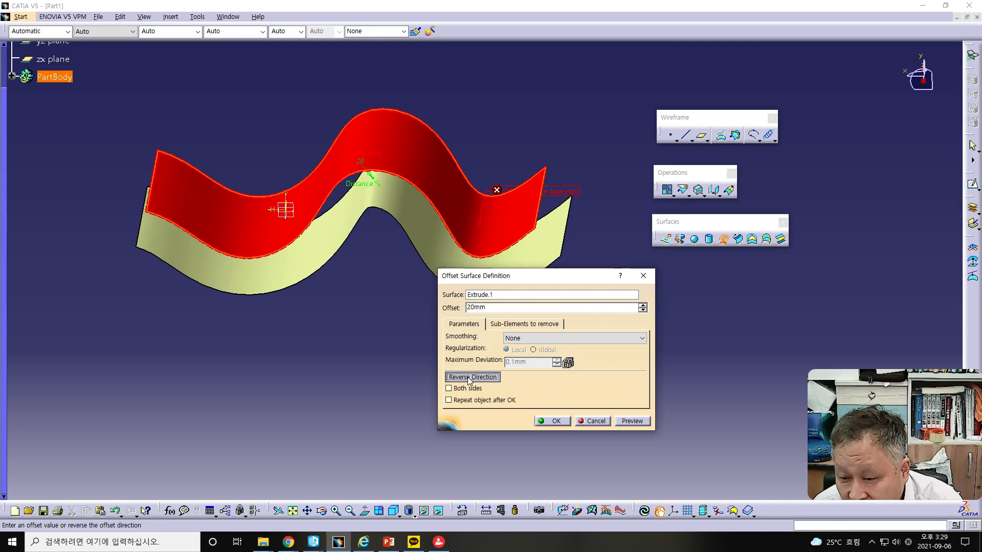
left_click(627, 421)
left_click(566, 292)
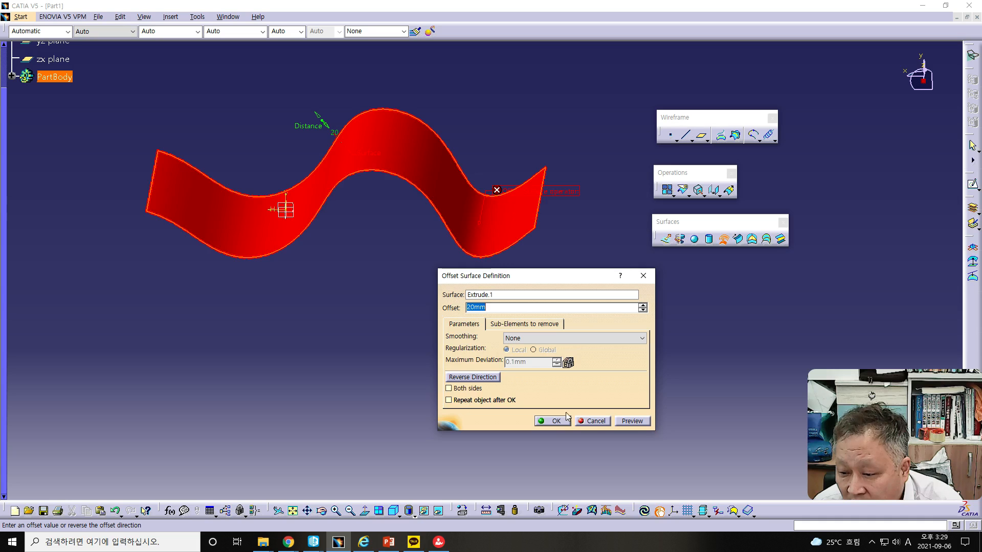
left_click(630, 421)
left_click(554, 292)
left_click(646, 513)
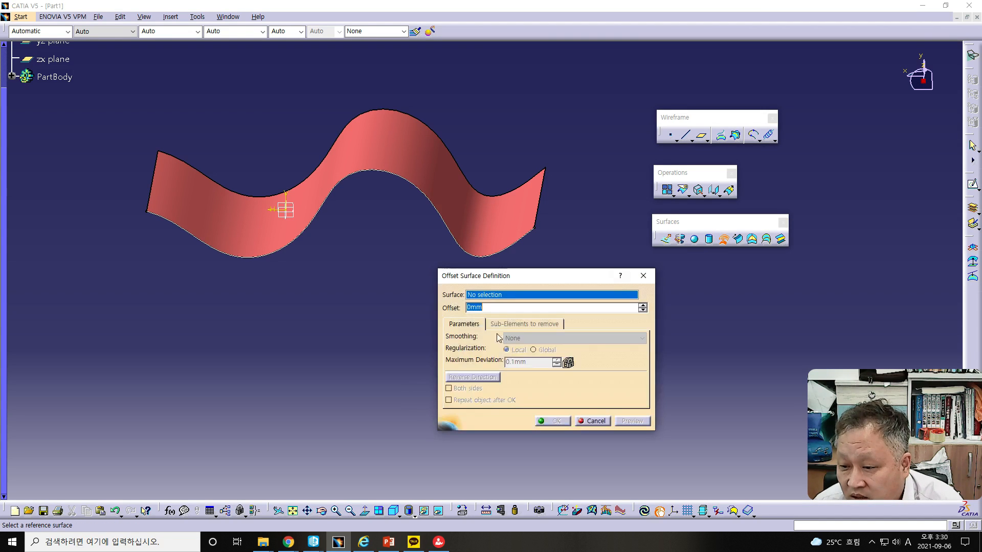
Try to offset the extruded surface by 30 mm on both sides and discard the attempt
left_click(416, 174)
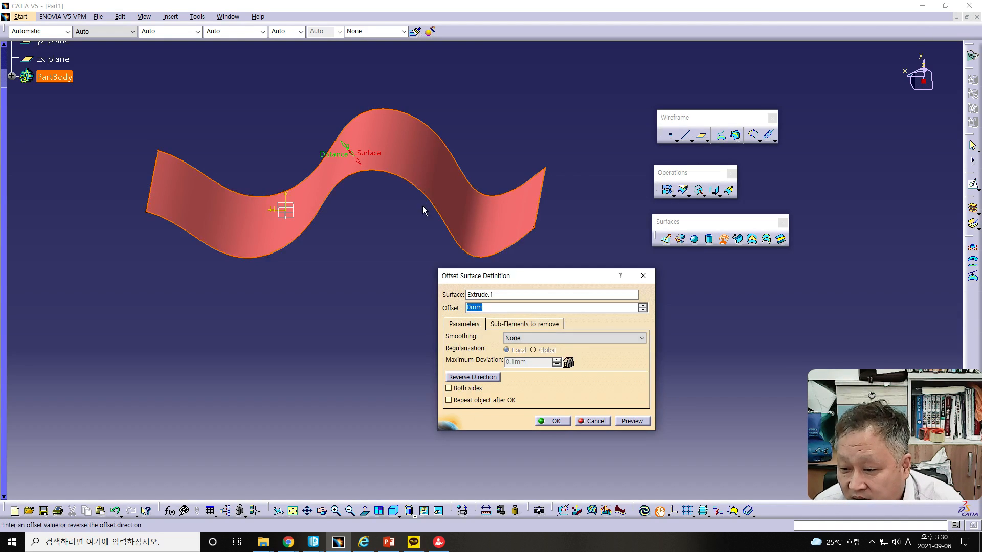
mouse_move(361, 208)
middle_mouse_down()
mouse_move(358, 166)
mouse_move(369, 209)
middle_mouse_up()
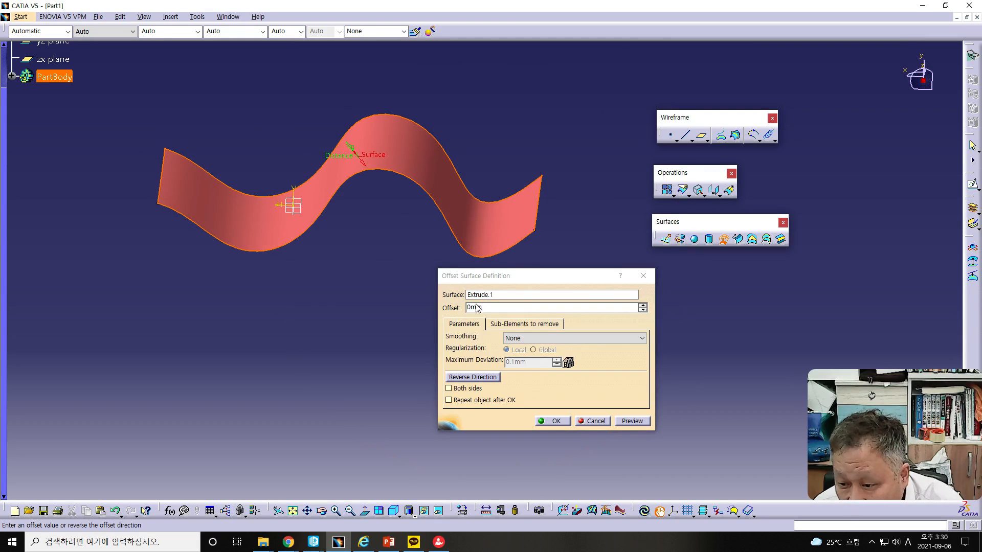
left_click_drag(472, 308, 437, 308)
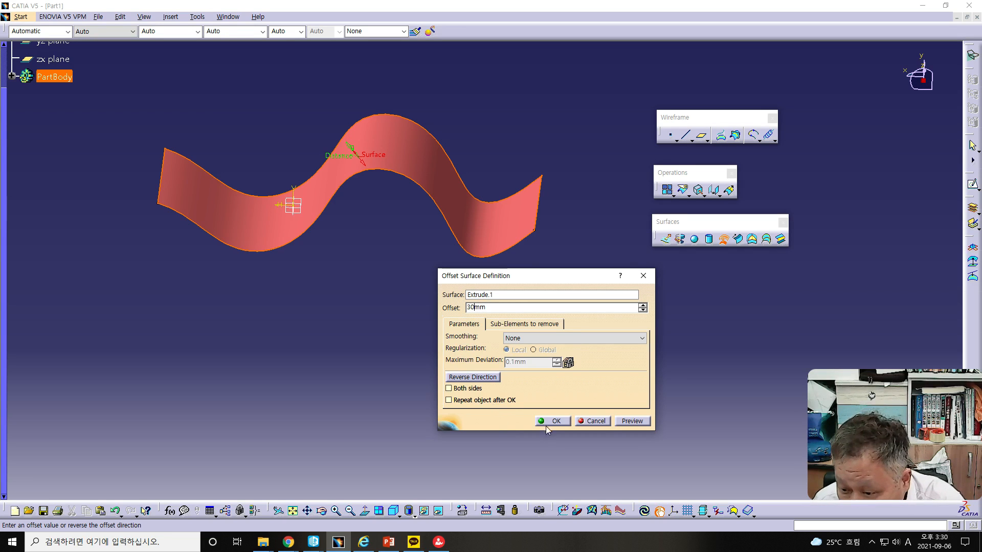
left_click(449, 389)
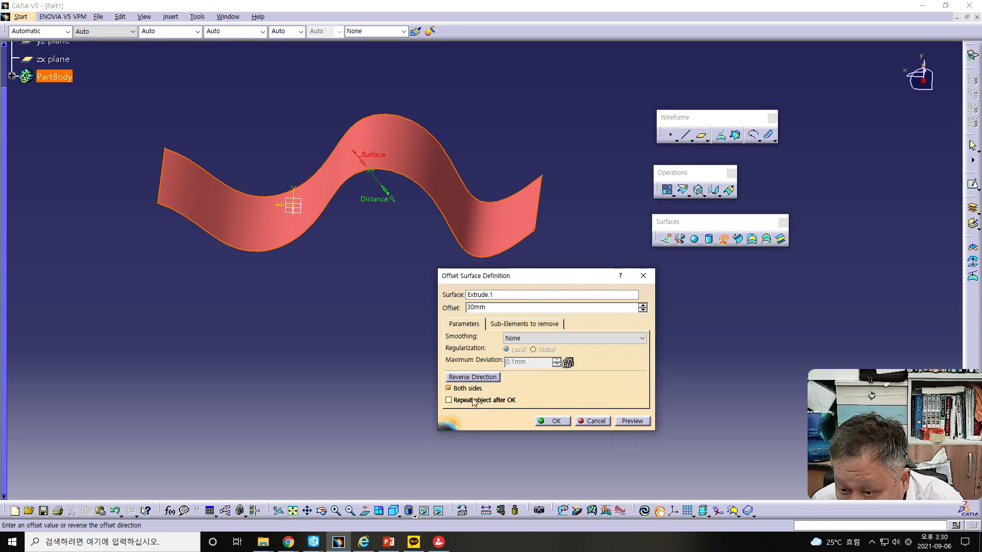
left_click(632, 422)
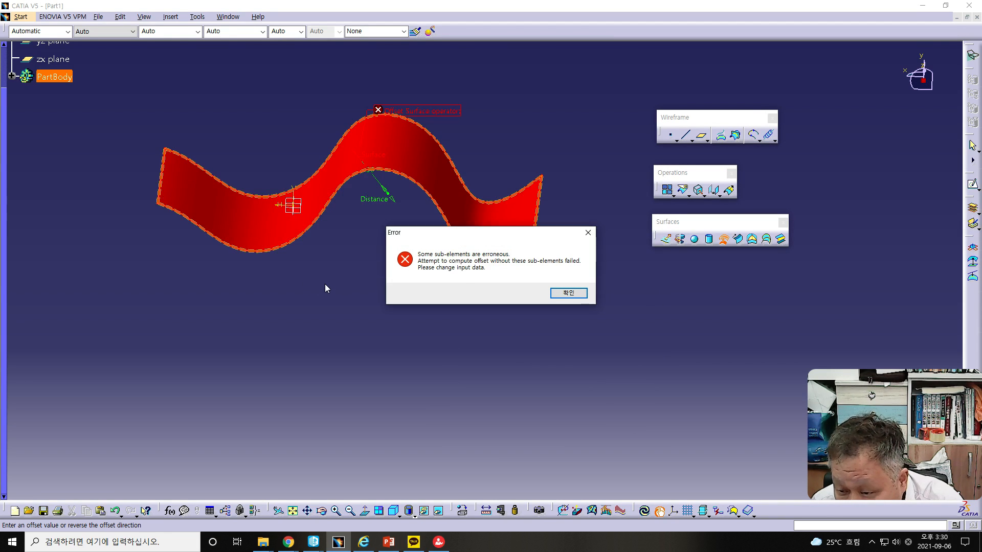
left_click(569, 293)
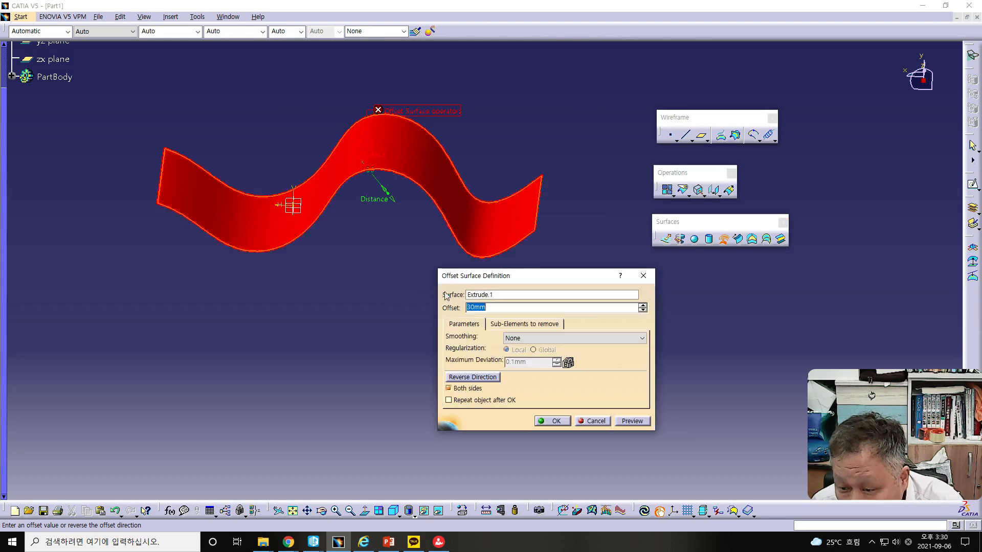
left_click(601, 424)
Try to offset the wavy extruded surface by 30 mm on one side only and discard the attempt
middle_click_drag(416, 340, 427, 282)
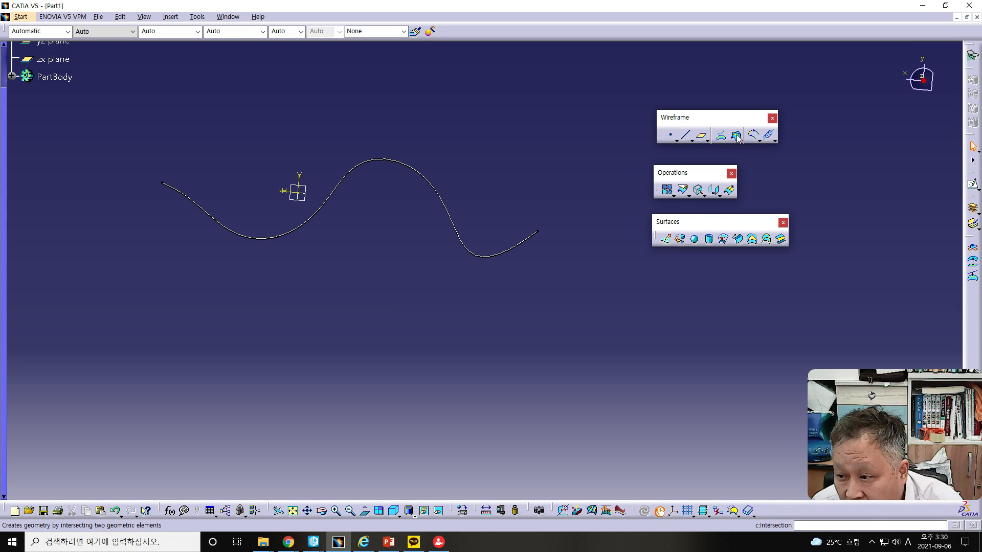
left_click(724, 240)
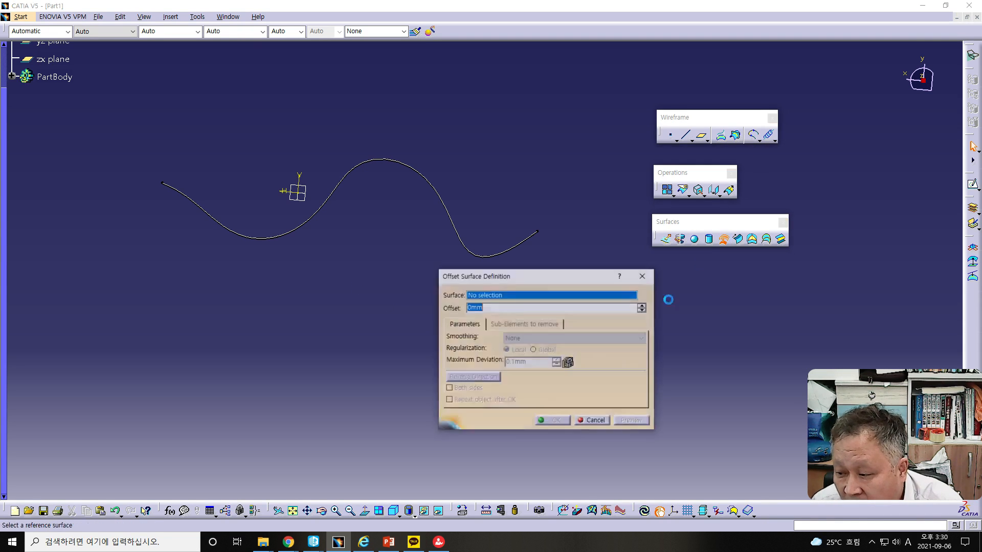
middle_click_drag(388, 189, 387, 195)
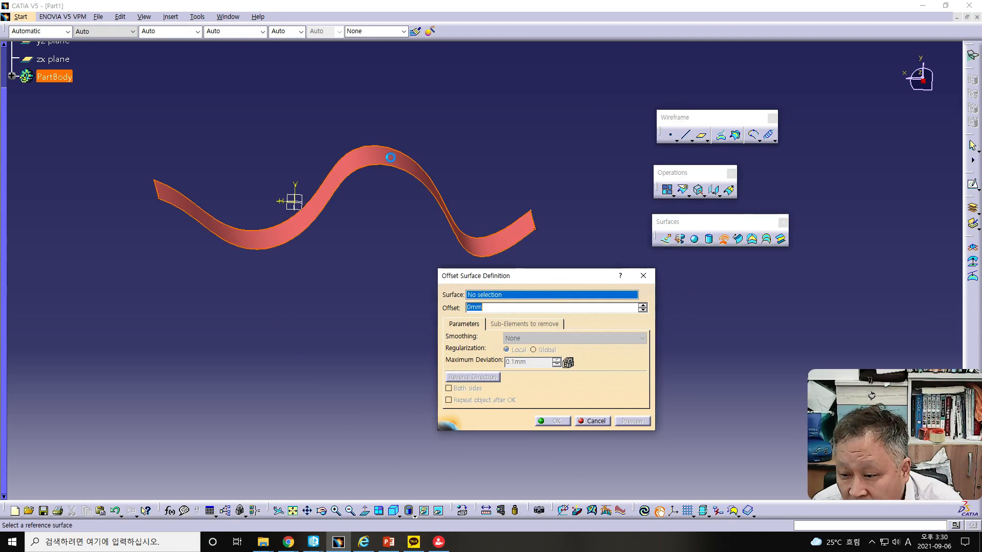
left_click(400, 164)
middle_click_drag(376, 227, 369, 210)
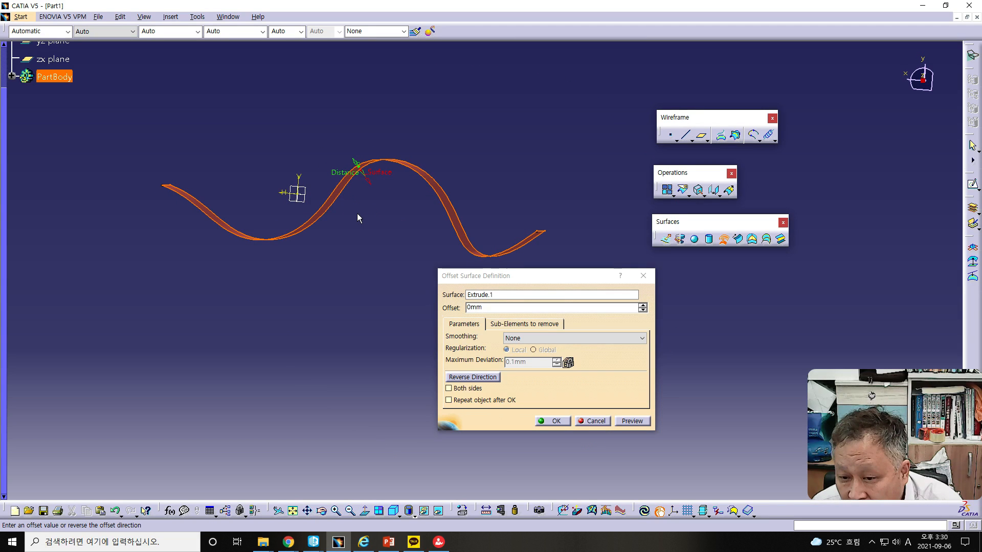
left_click(500, 296)
mouse_move(322, 265)
middle_mouse_down()
mouse_move(350, 247)
mouse_move(351, 279)
mouse_move(267, 257)
middle_mouse_up()
middle_click_drag(346, 258, 357, 235)
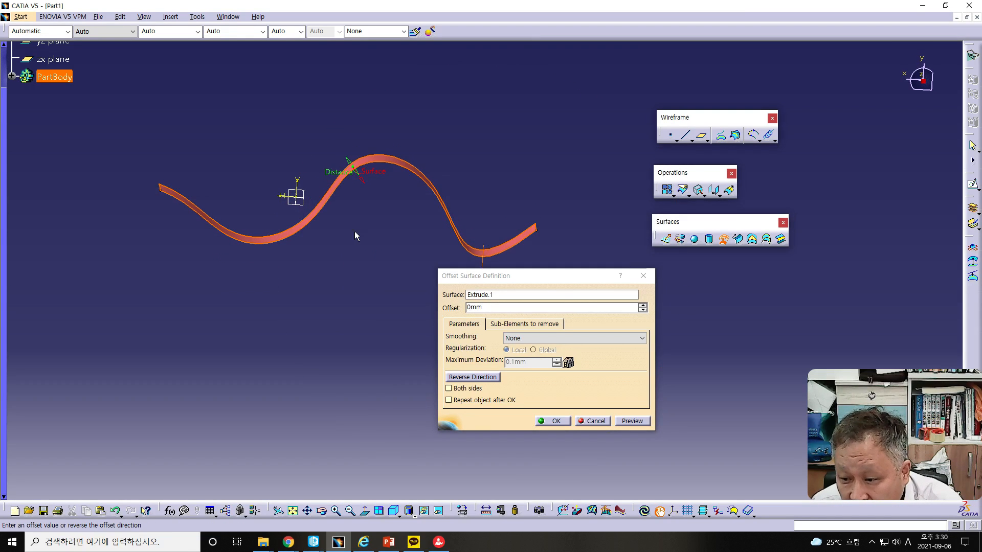
left_click(468, 308)
type("3")
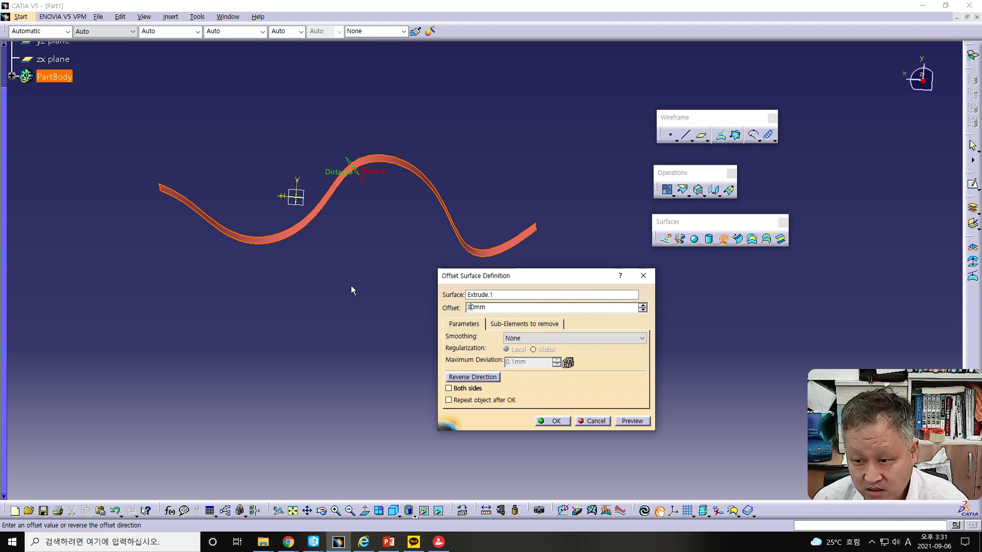
left_click(559, 422)
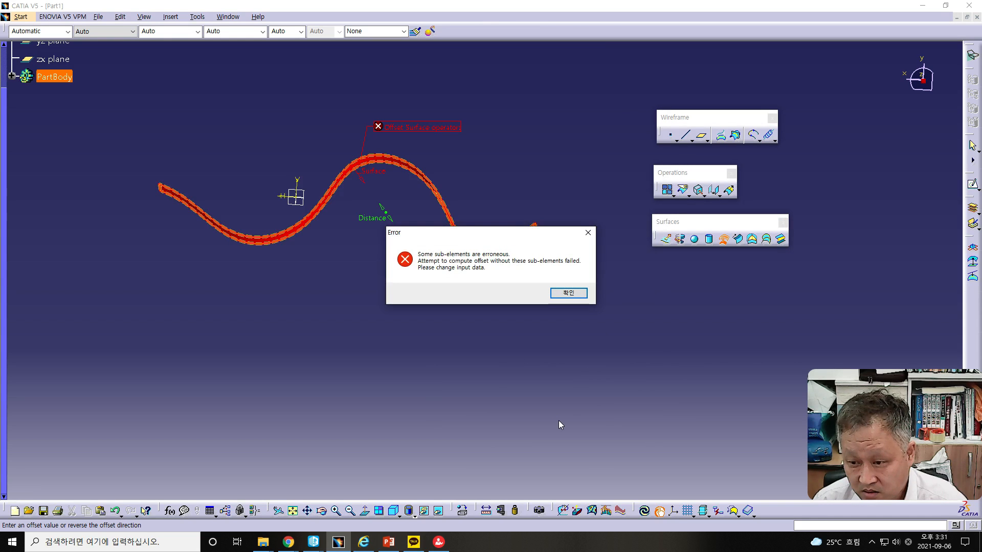
left_click(571, 294)
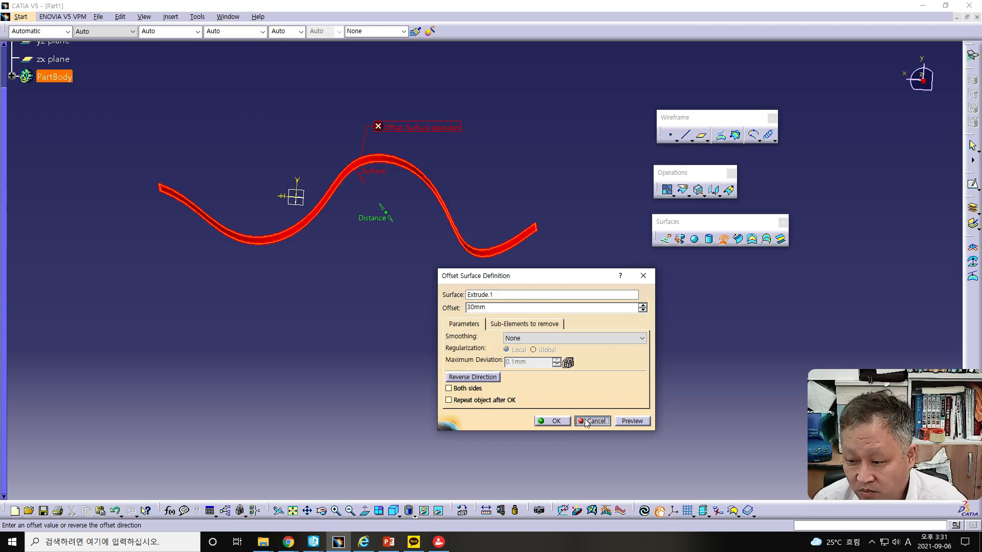
left_click(586, 421)
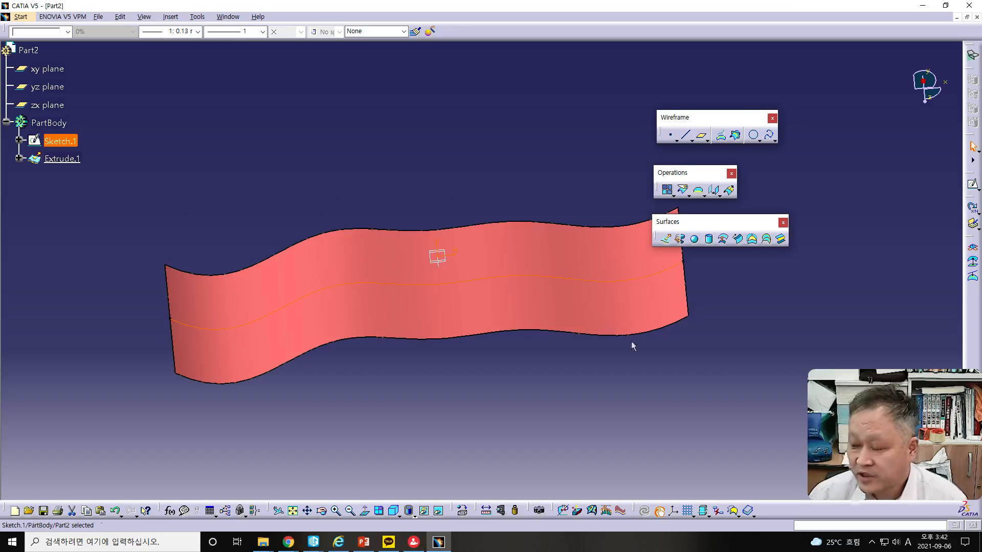
Preview a 30 mm Offset of the gently curved extruded surface in Part2 and inspect it from another angle
left_click(723, 241)
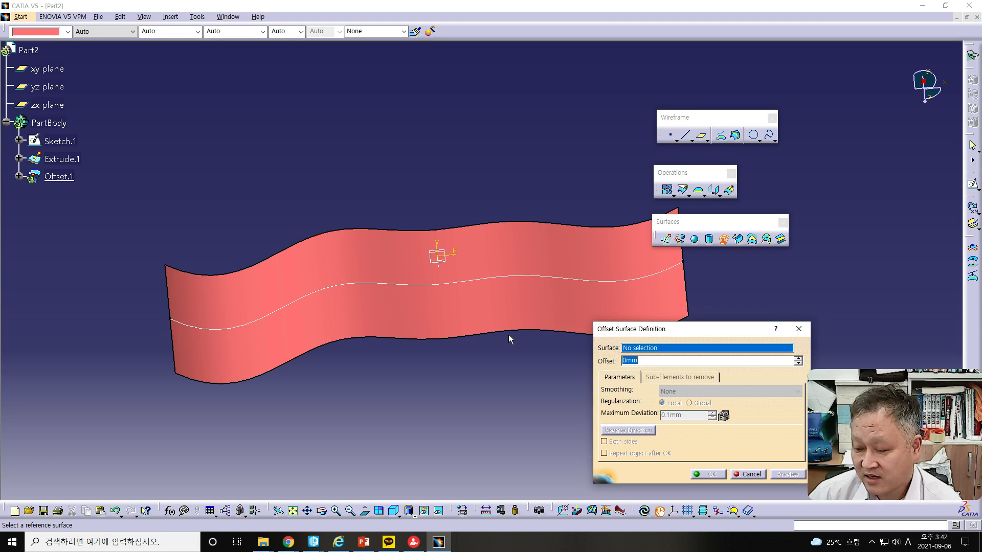
left_click(427, 309)
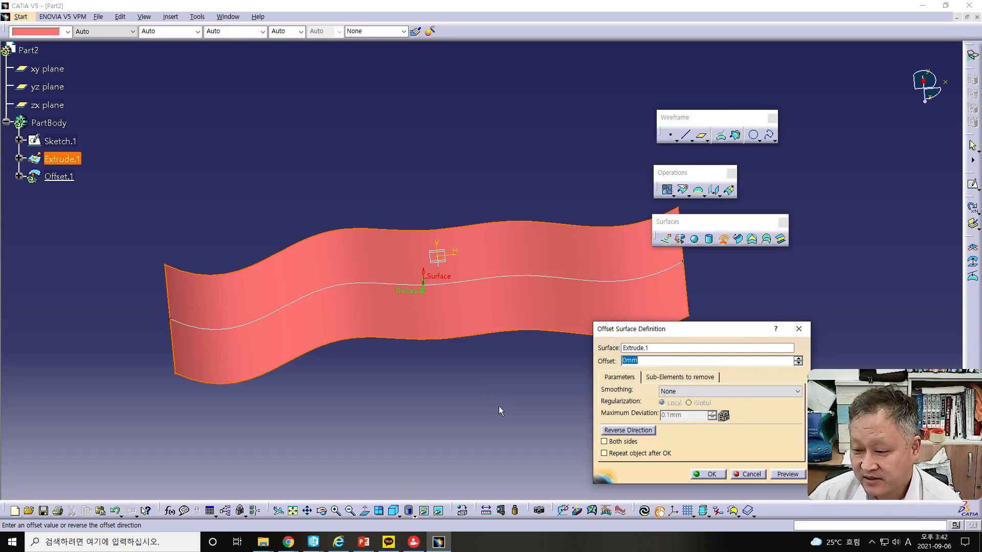
type("30")
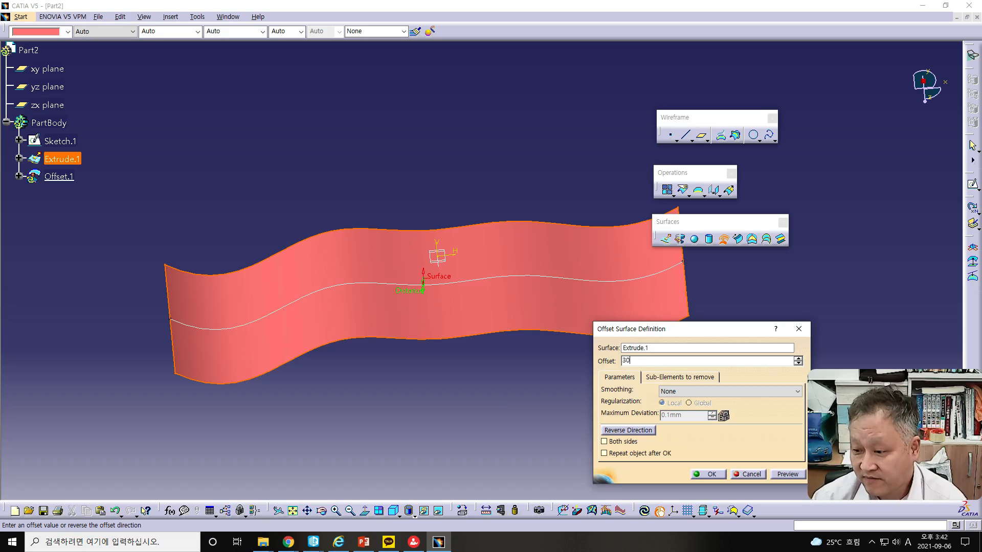
middle_click_drag(486, 414, 486, 335)
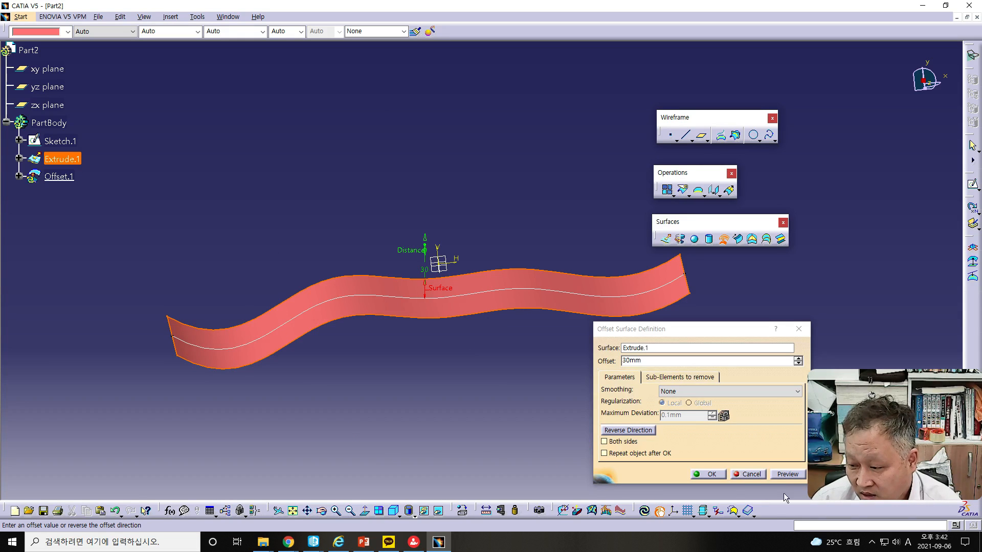
left_click(788, 474)
middle_click_drag(457, 307, 503, 319)
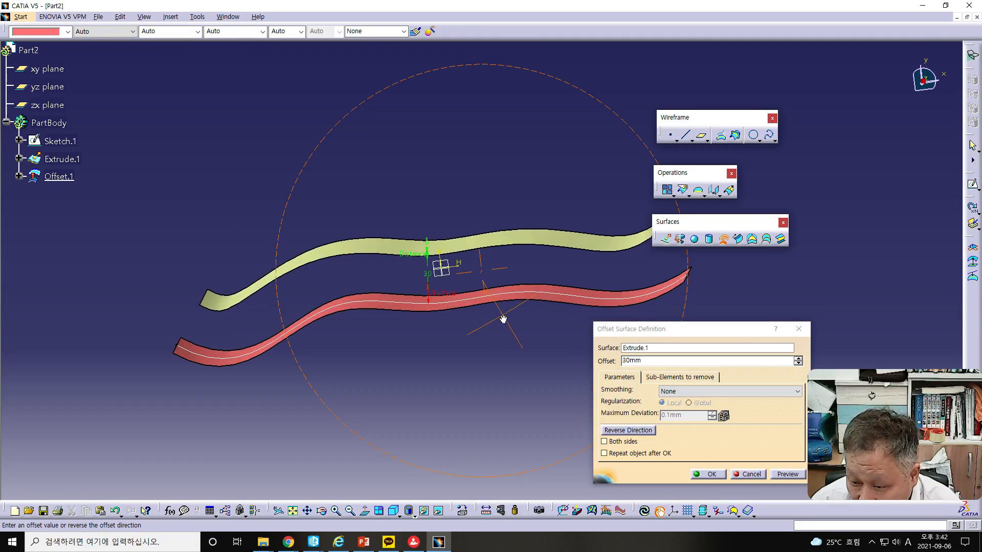
middle_click_drag(504, 360, 467, 344)
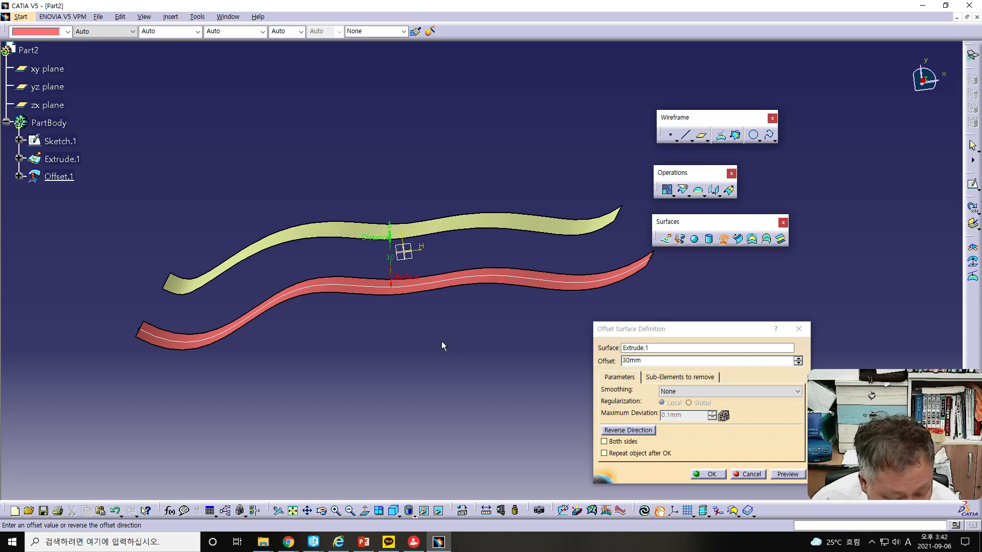
Preview the 30 mm offset on both sides of the extruded surface and inspect the result
left_click(604, 441)
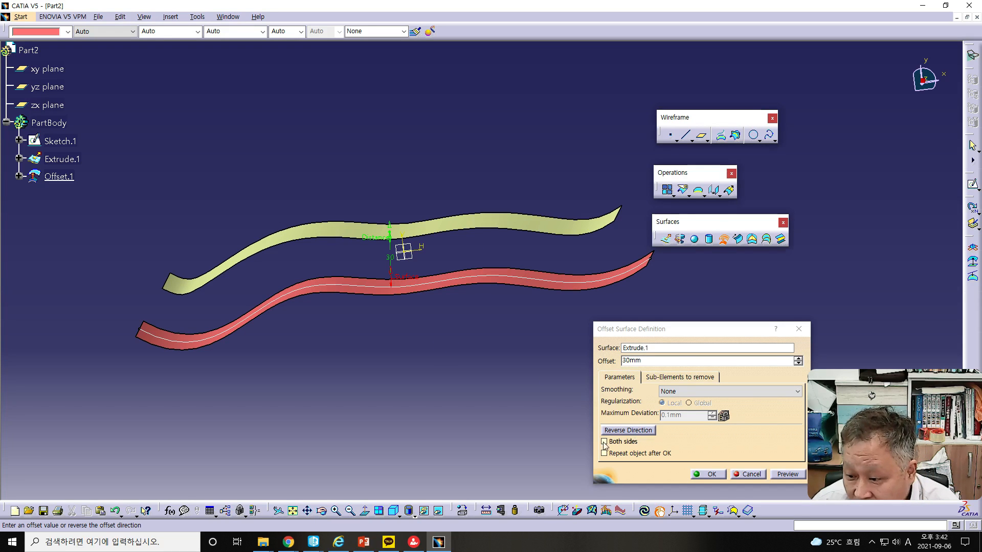
left_click(787, 475)
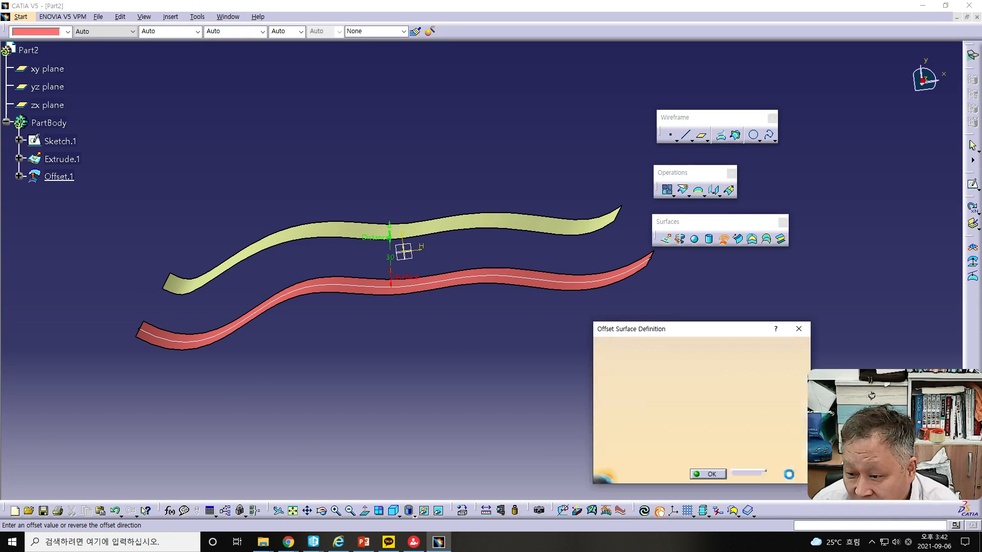
middle_click_drag(358, 386, 362, 413)
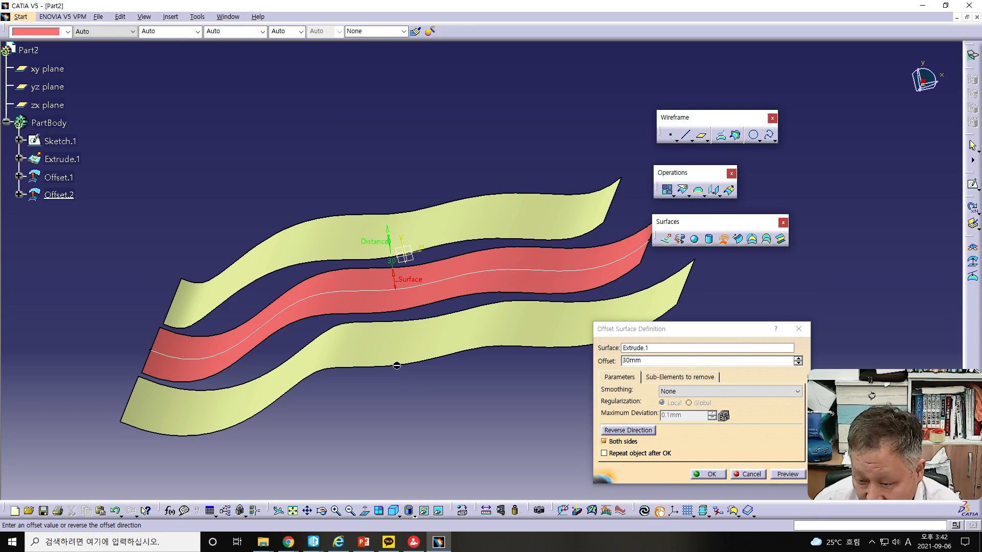
Restrict the 30 mm offset to one side, preview it in the reversed direction, and cancel the Offset definition
left_click(604, 443)
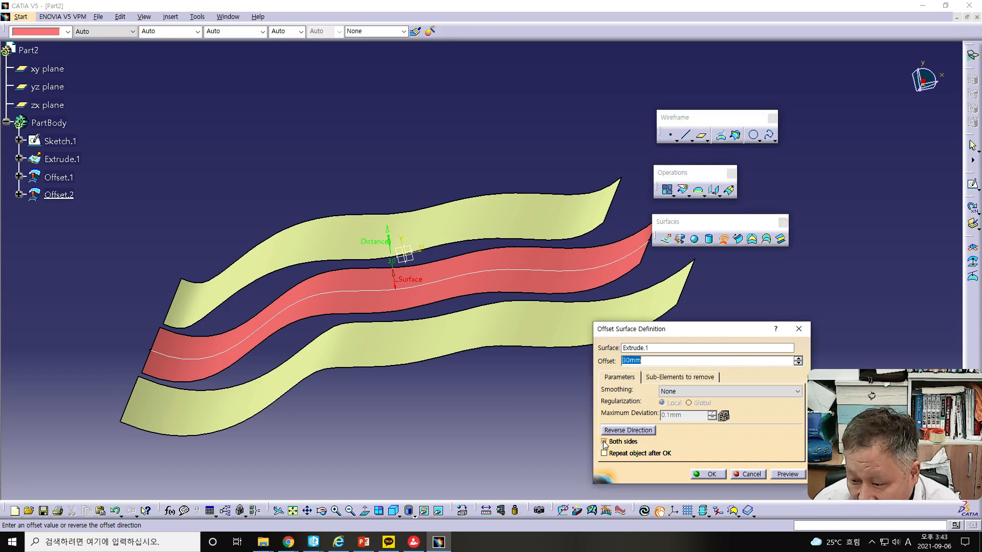
left_click(604, 442)
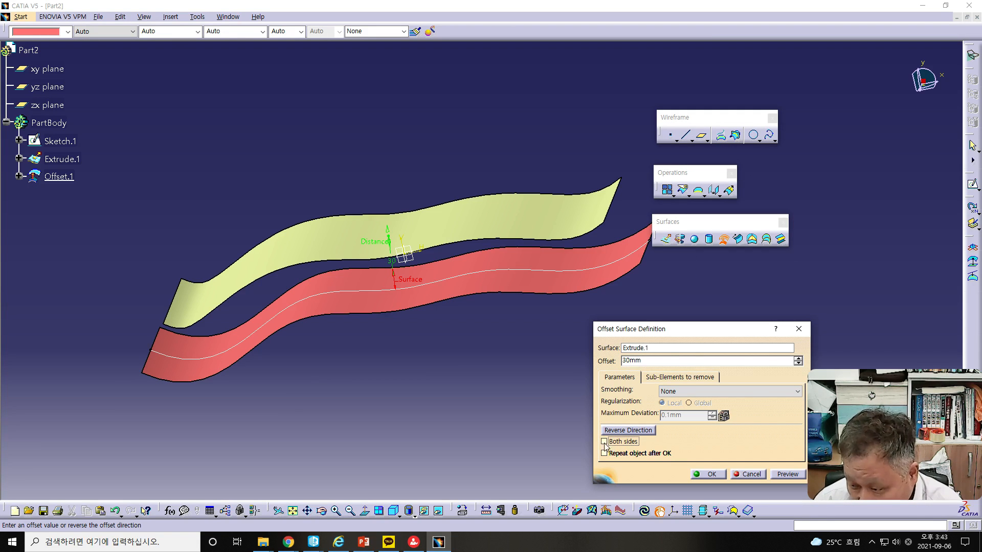
left_click(629, 431)
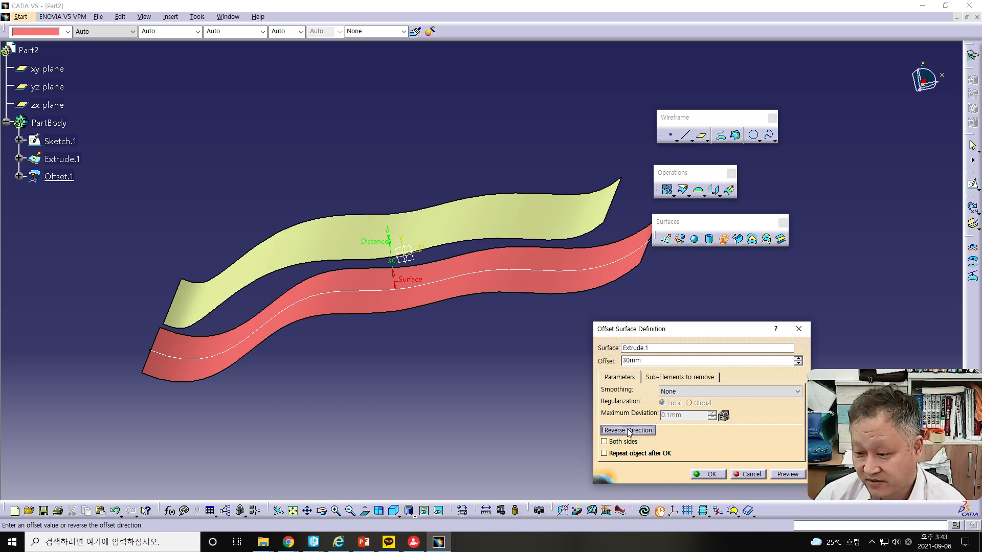
left_click(803, 475)
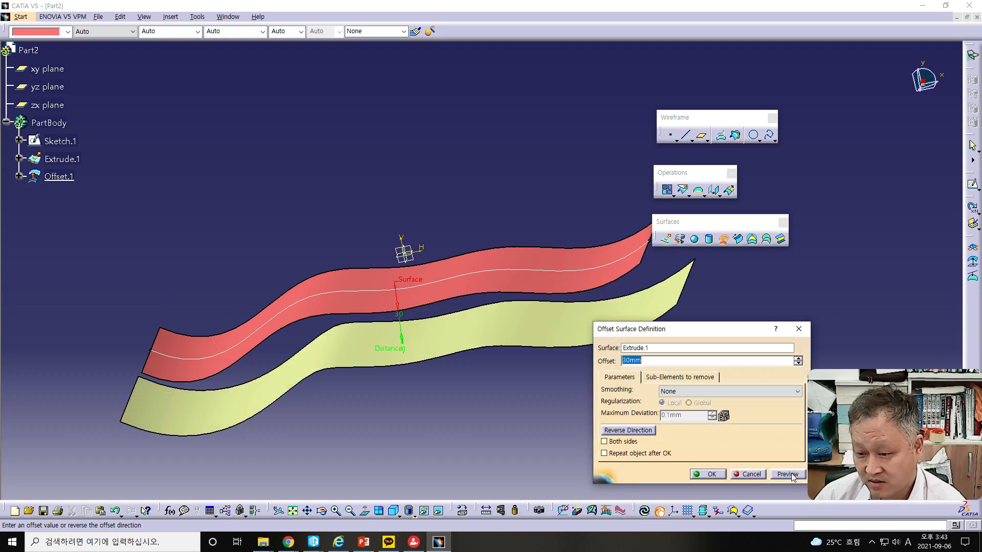
middle_click_drag(428, 339, 508, 390)
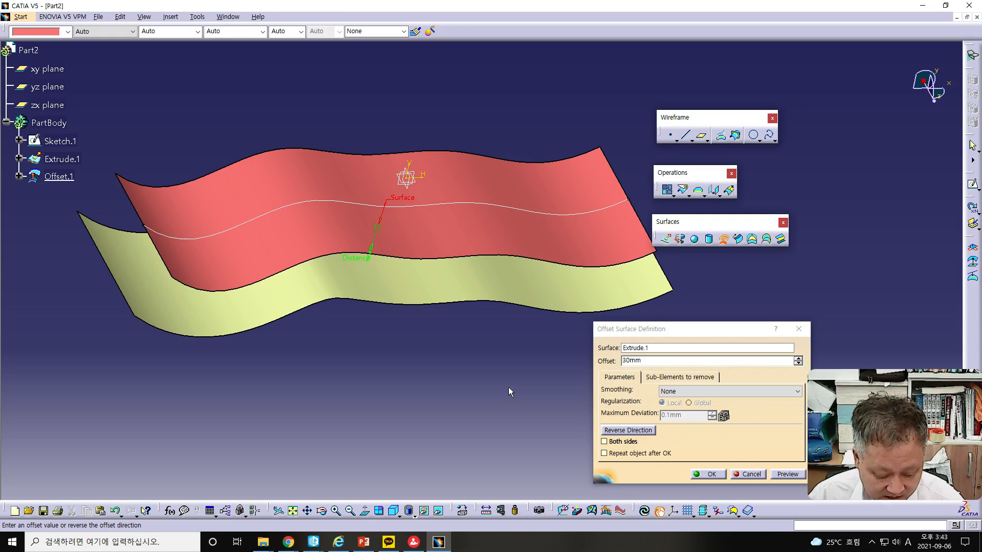
left_click(756, 476)
Switch to the PowerPoint lecture and move from the Surface – Offset slide to the Surface – Sweep (1/2) slide
left_click_drag(0, 26, 665, 14)
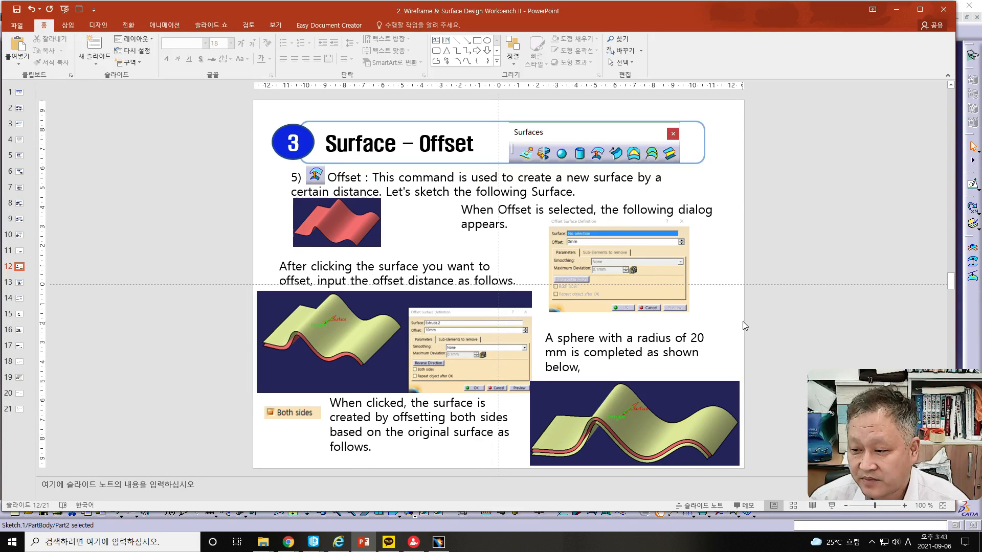
scroll(766, 321, "down", 1)
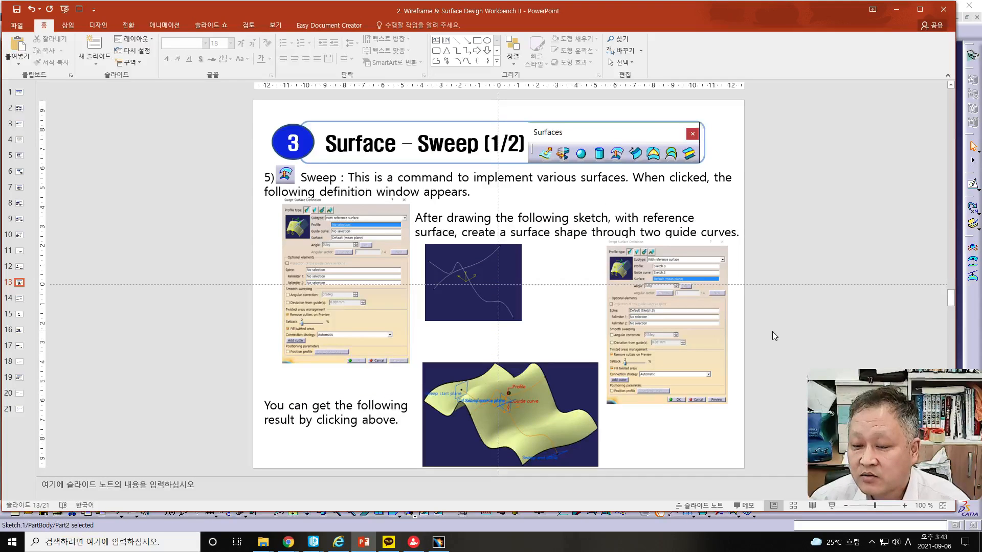
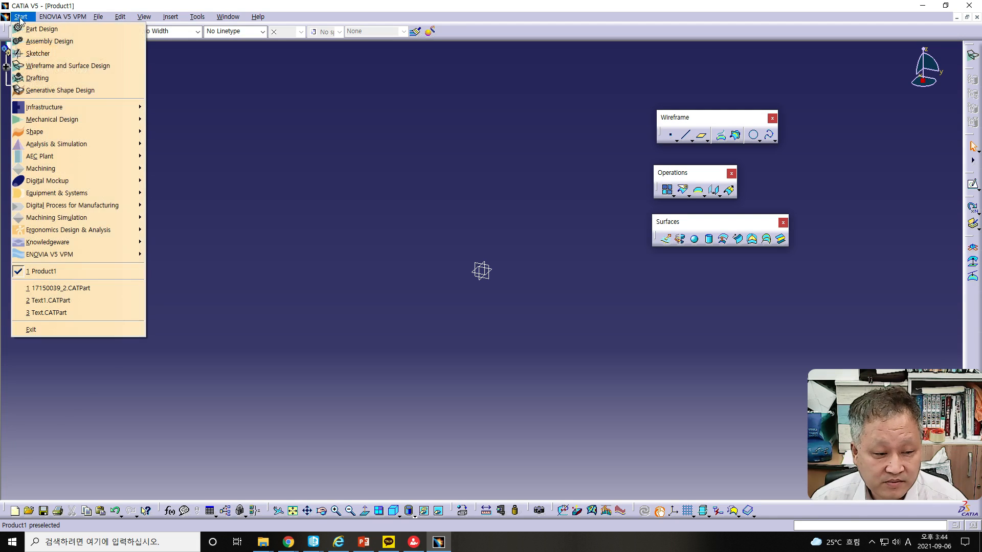
Create a new part named Part2 in the Wireframe and Surface Design workbench
mouse_move(31, 121)
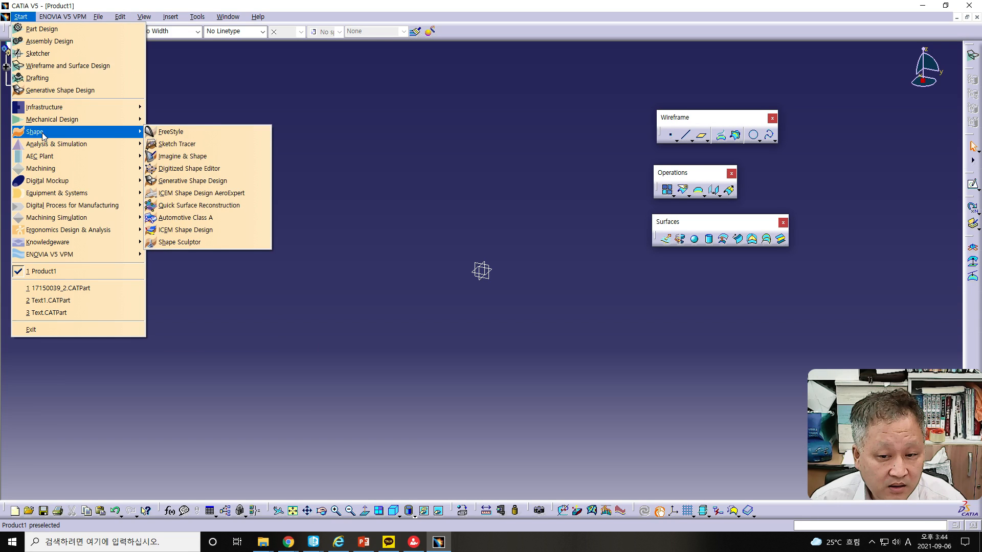
left_click(61, 66)
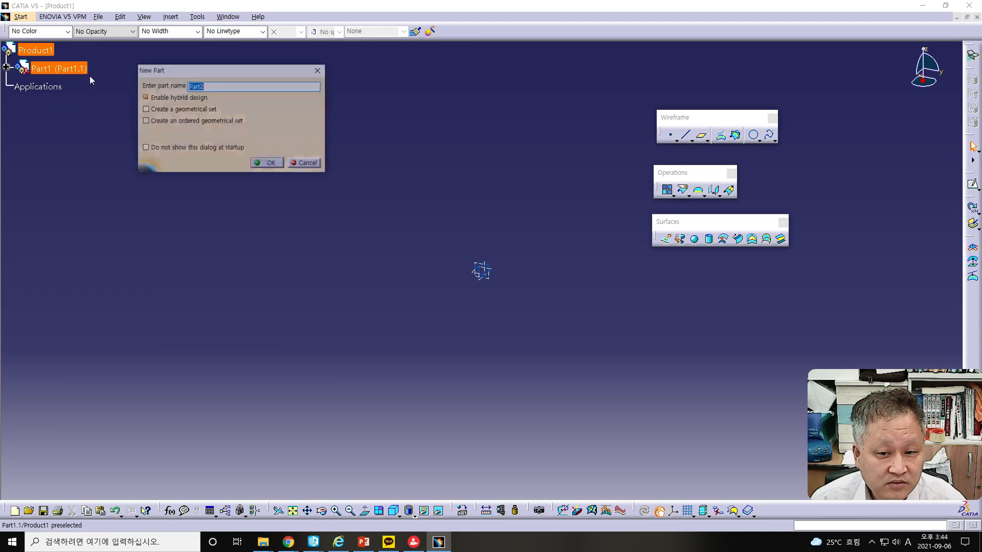
left_click(272, 164)
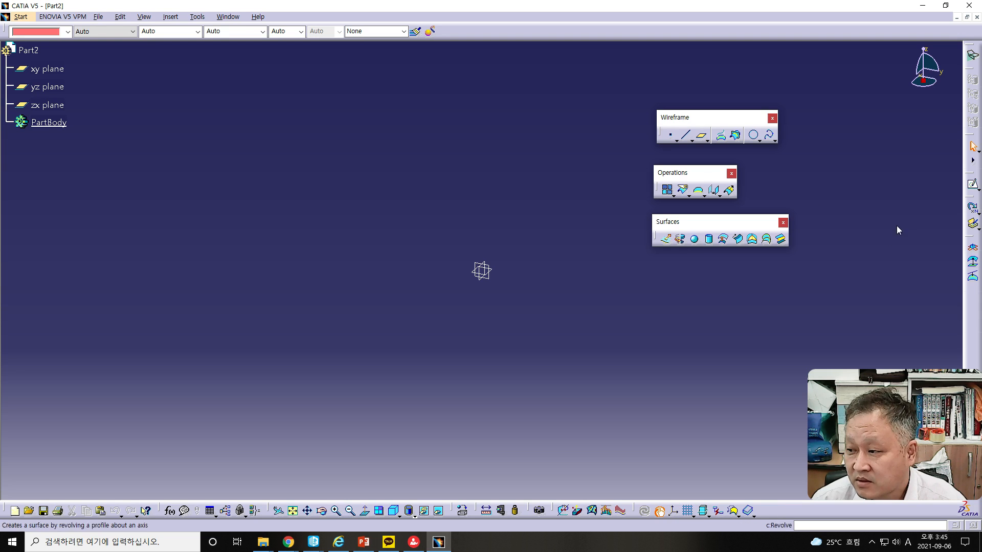
Sketch a wavy nine-point spline across the origin on the xy plane and exit the sketch
left_click(48, 69)
left_click(972, 185)
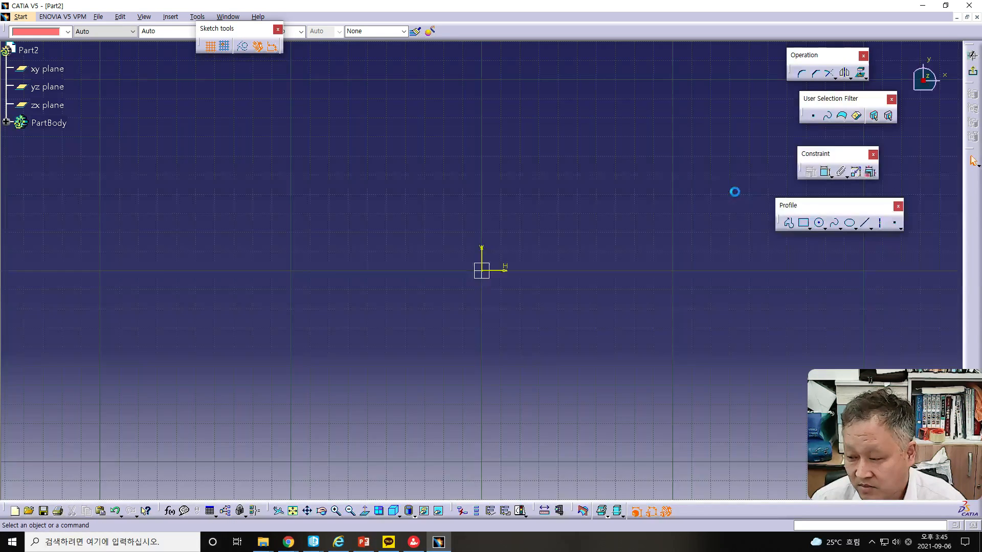
left_click(836, 224)
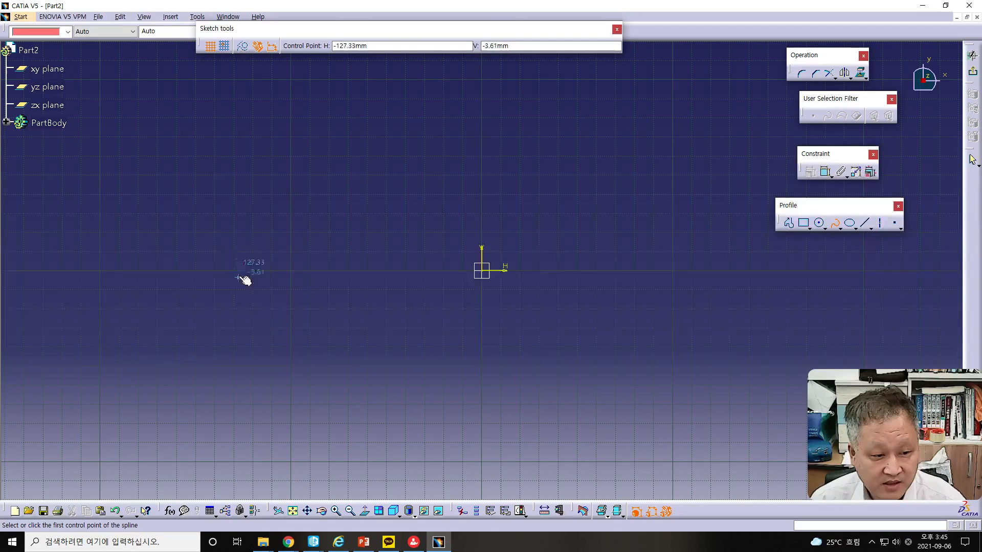
left_click(192, 257)
left_click(308, 309)
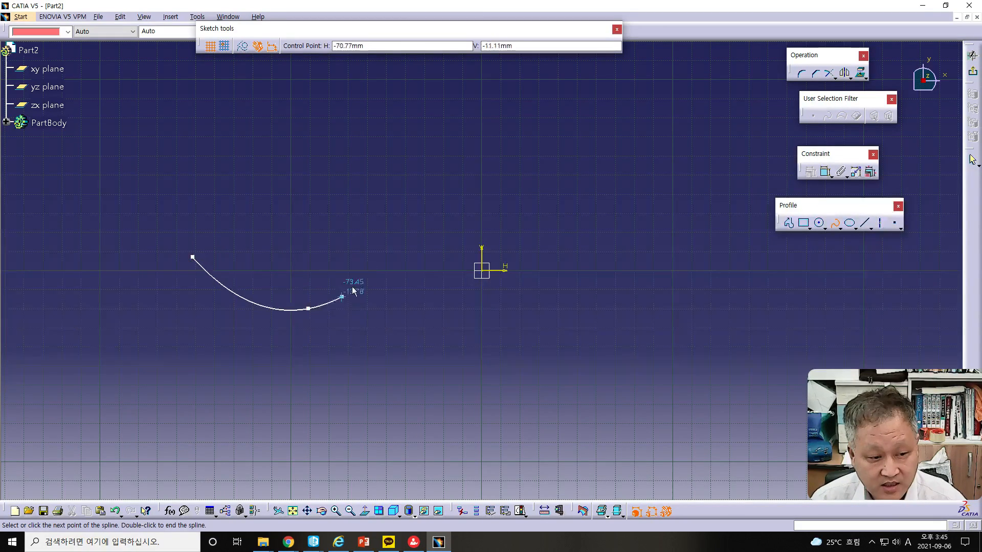
left_click(403, 233)
left_click(465, 227)
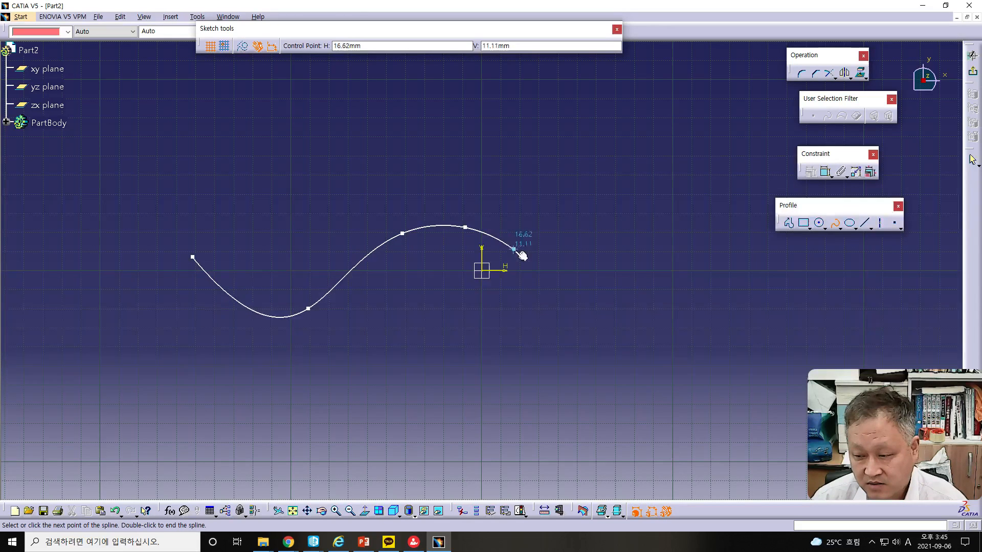
left_click(533, 260)
left_click(590, 294)
left_click(628, 294)
left_click(676, 266)
left_click(722, 276)
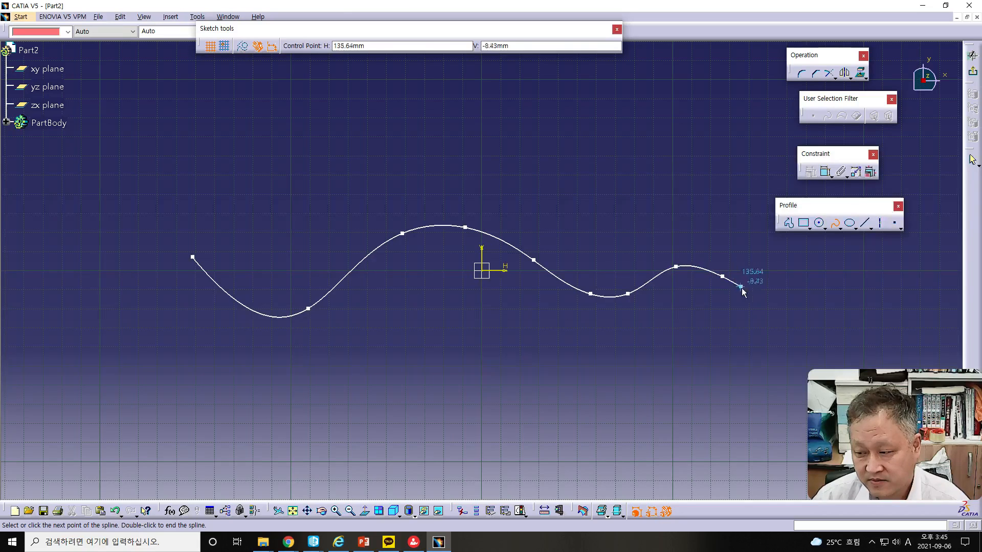
key("Escape")
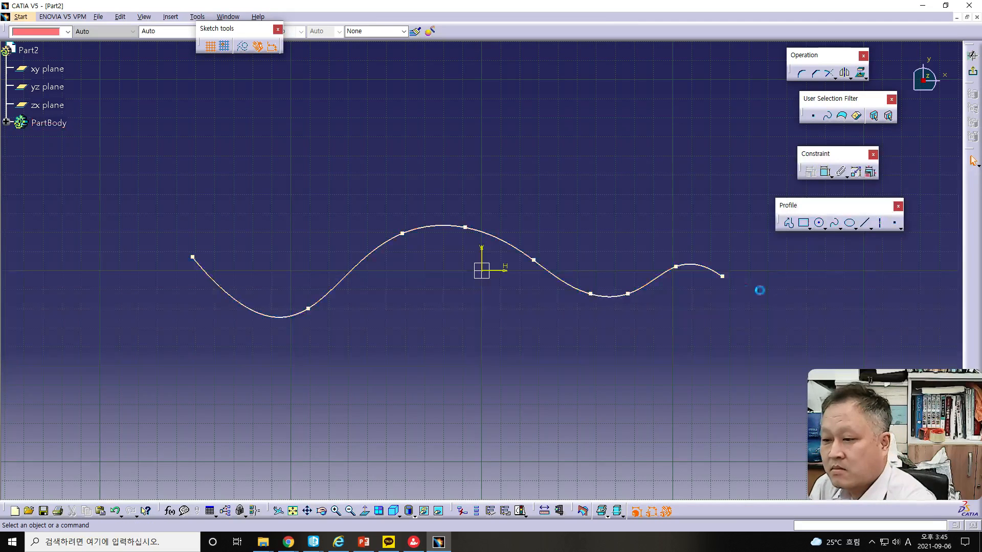
left_click(974, 74)
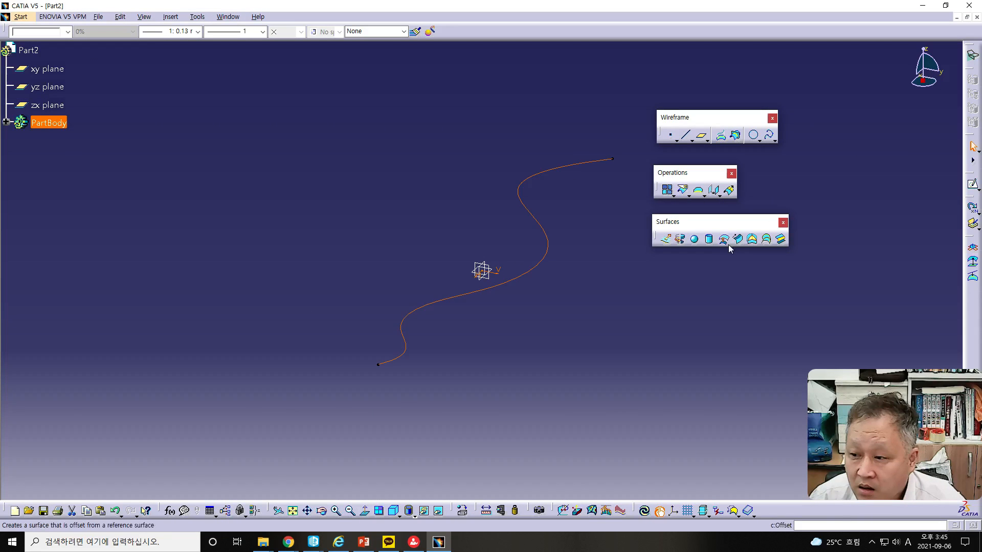
left_click(52, 88)
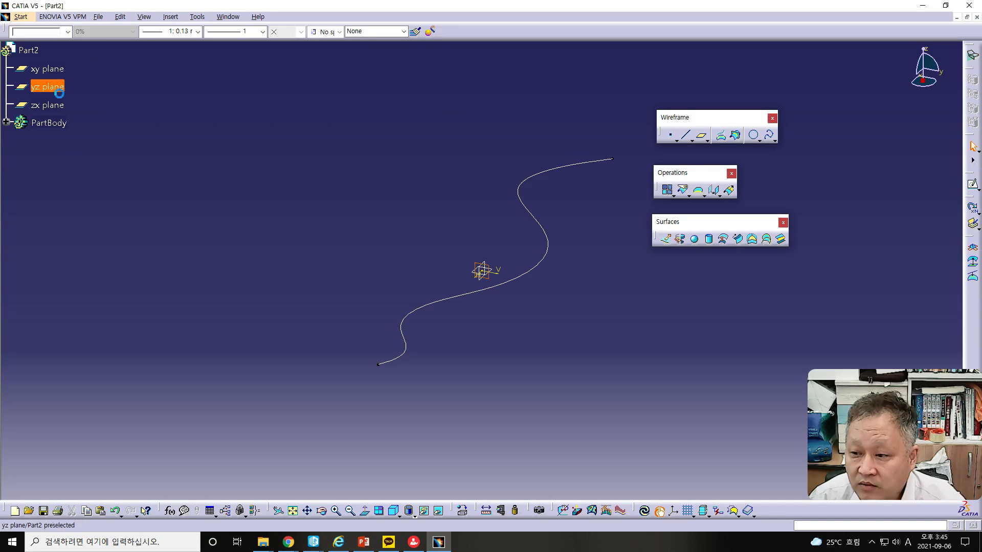
left_click(974, 187)
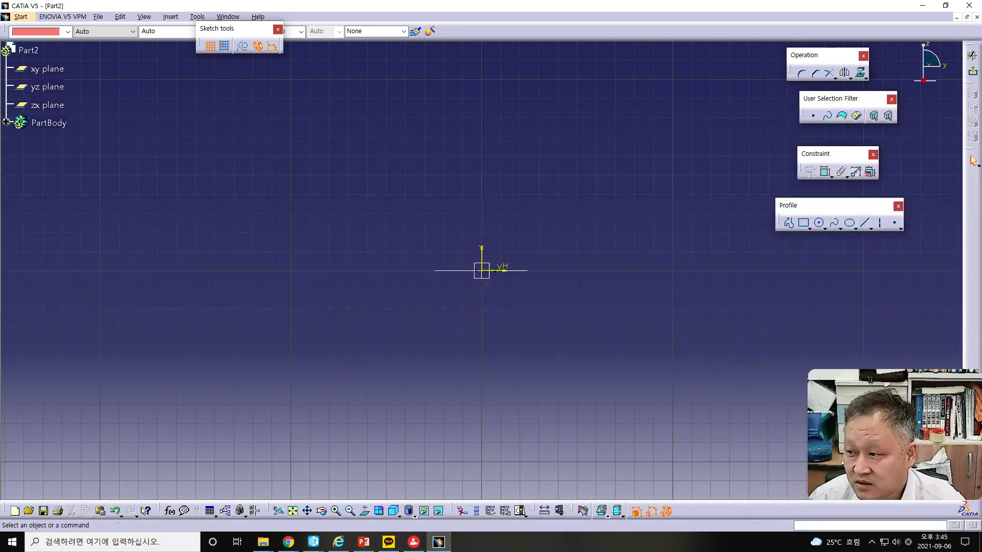
left_click(973, 71)
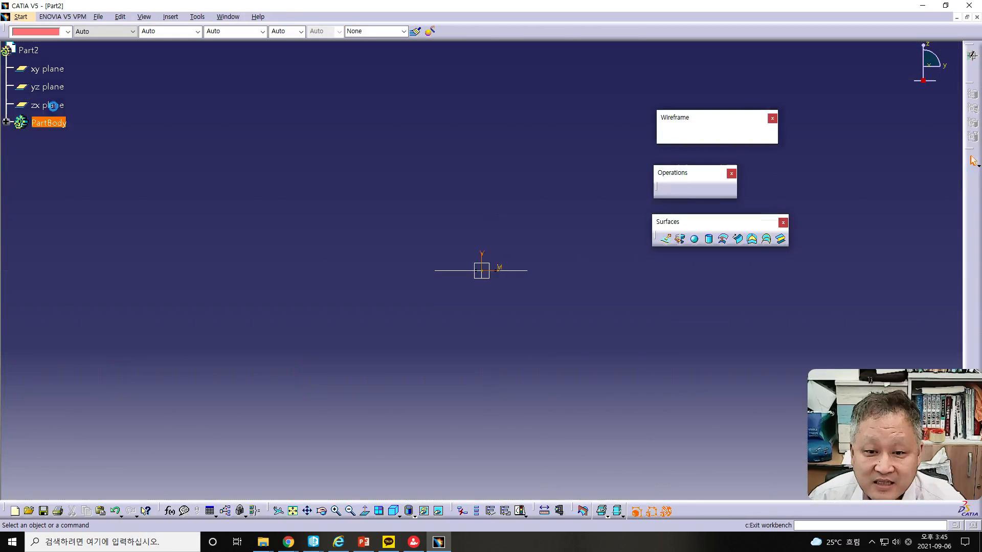
Sketch a wavy nine-point spline on the zx plane, ending above the horizontal axis, and exit the sketch
left_click(971, 186)
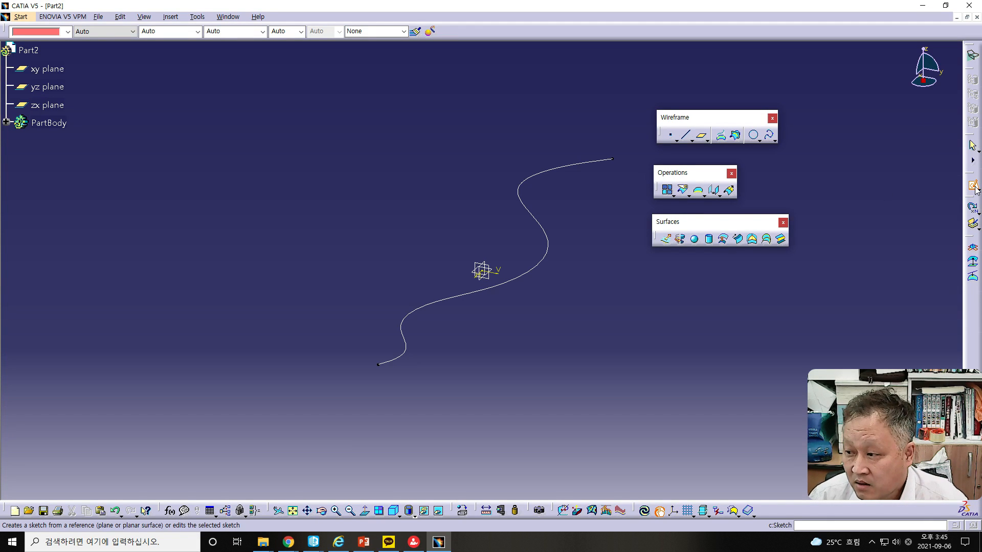
left_click(51, 105)
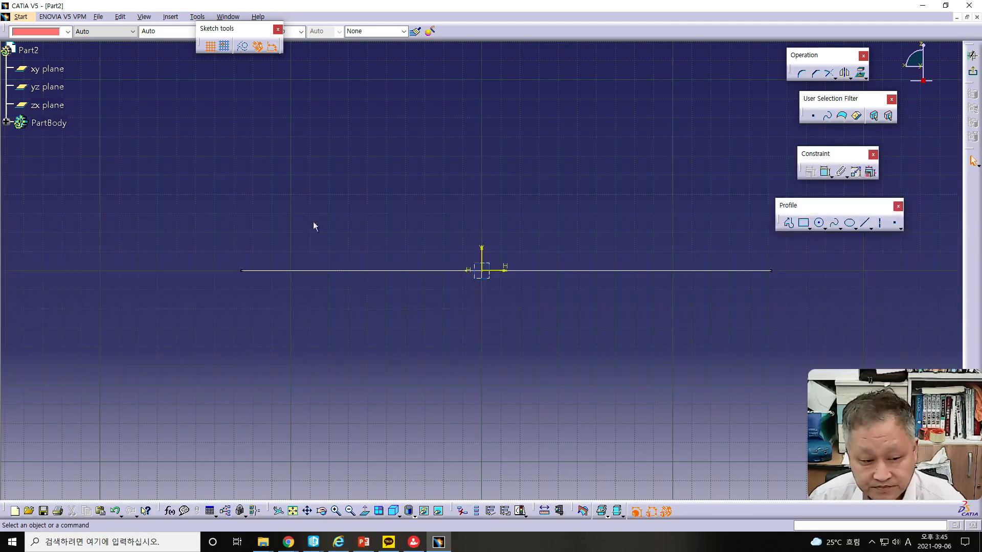
left_click(834, 223)
left_click(301, 303)
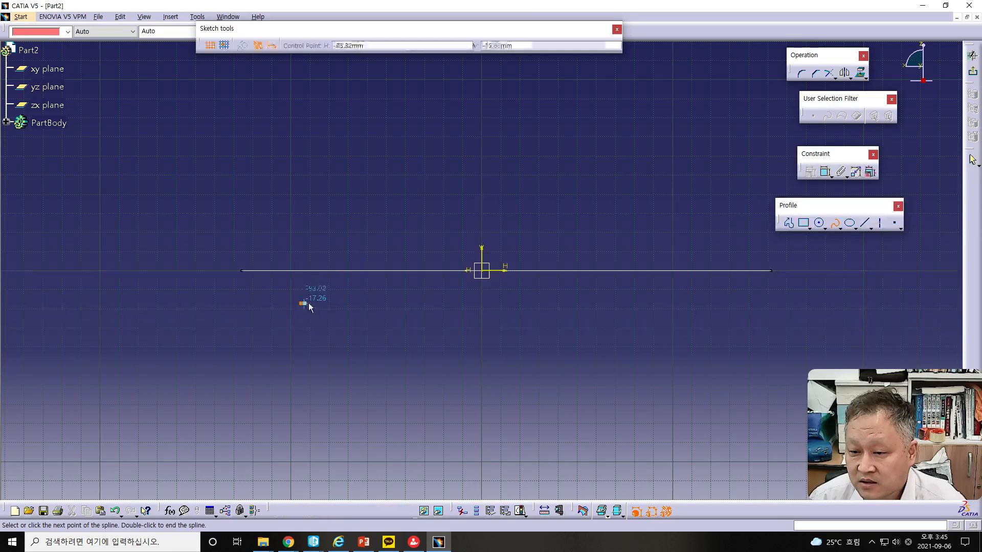
left_click(362, 226)
left_click(449, 207)
left_click(477, 220)
left_click(524, 246)
left_click(608, 297)
left_click(684, 296)
left_click(730, 239)
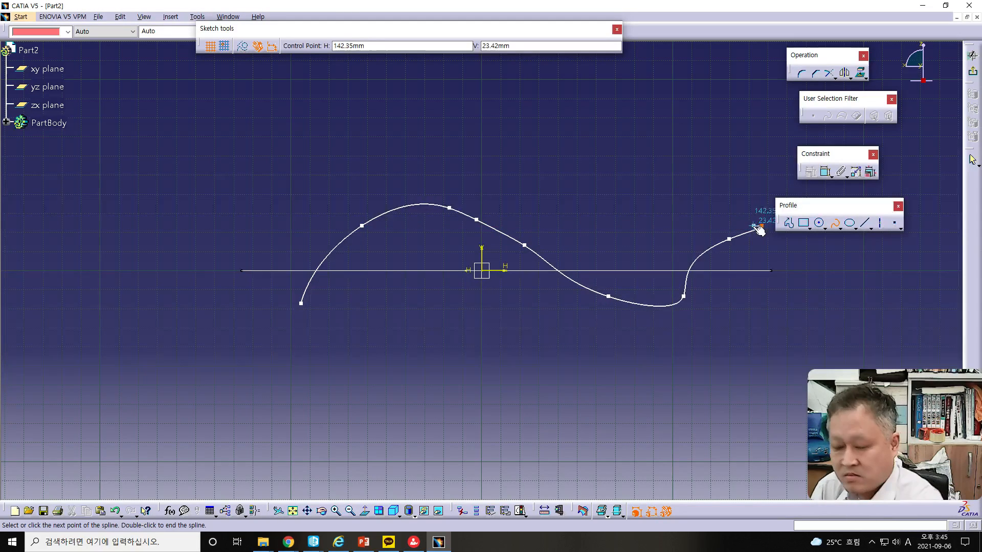
double_click(762, 225)
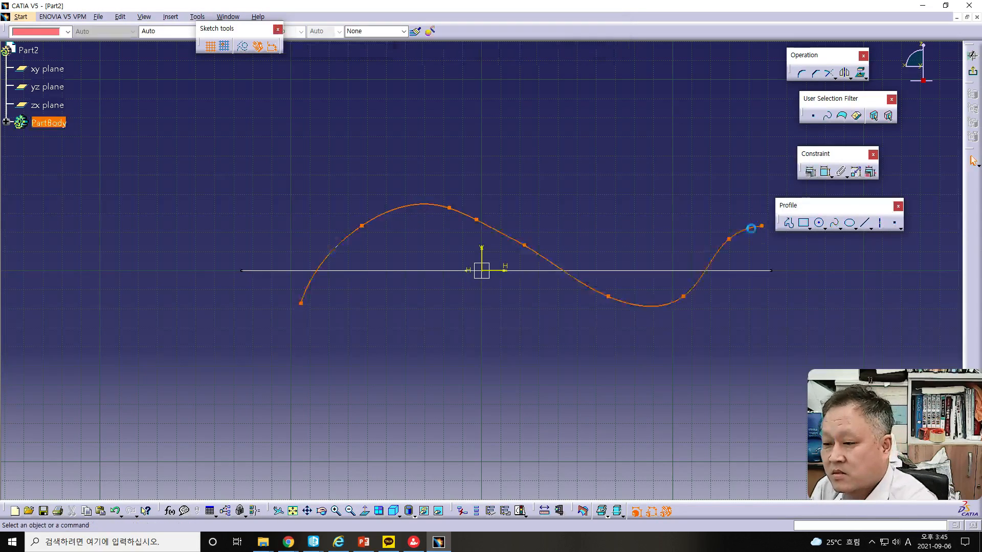
left_click(973, 71)
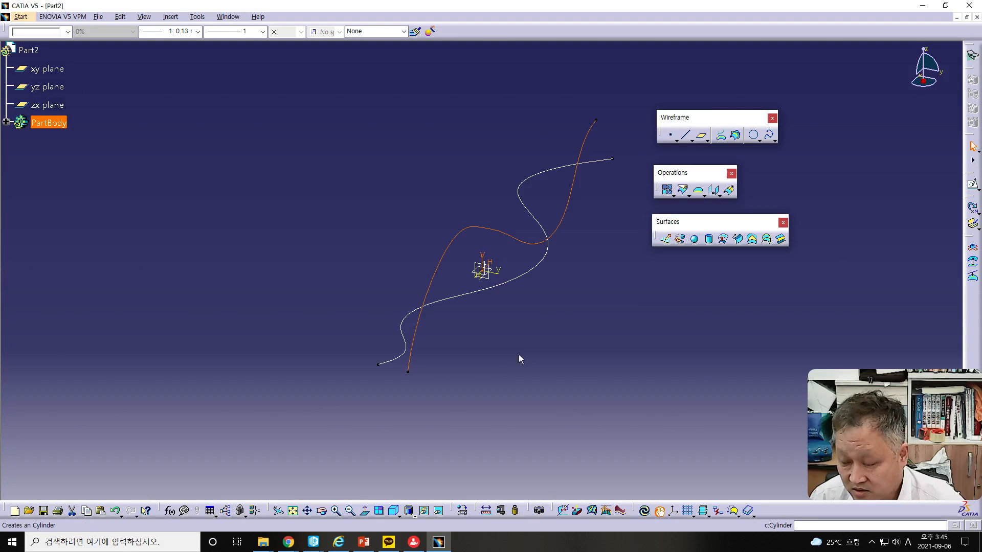
Try to create a swept surface with the zx-plane spline as profile and the xy-plane spline as guide curve
middle_click_drag(507, 344, 364, 371)
middle_click_drag(548, 358, 414, 318)
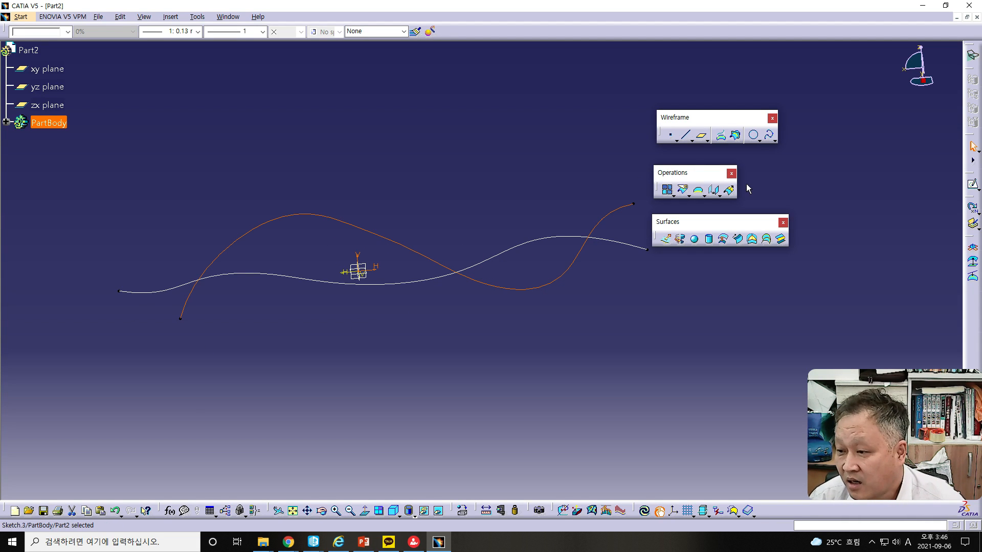
left_click_drag(709, 172, 762, 173)
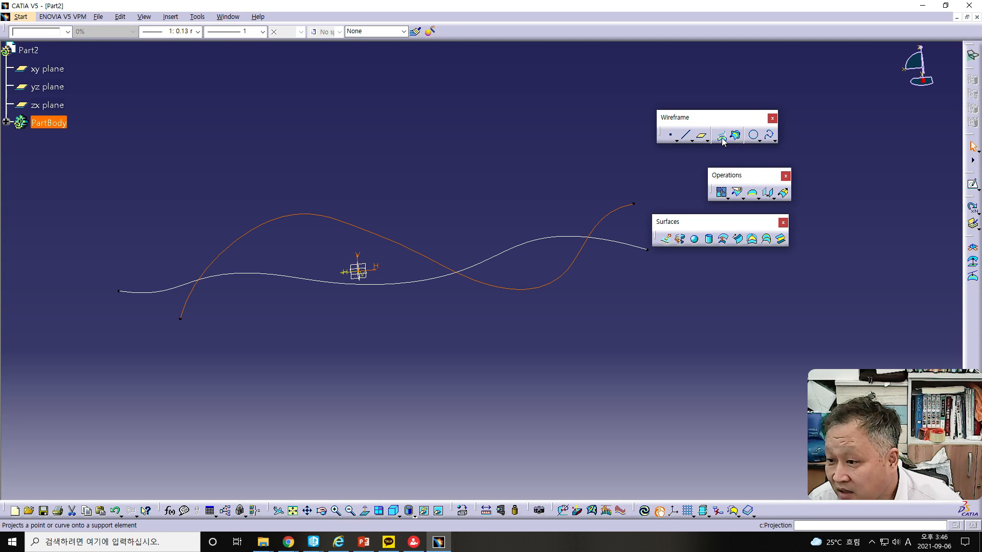
left_click(736, 241)
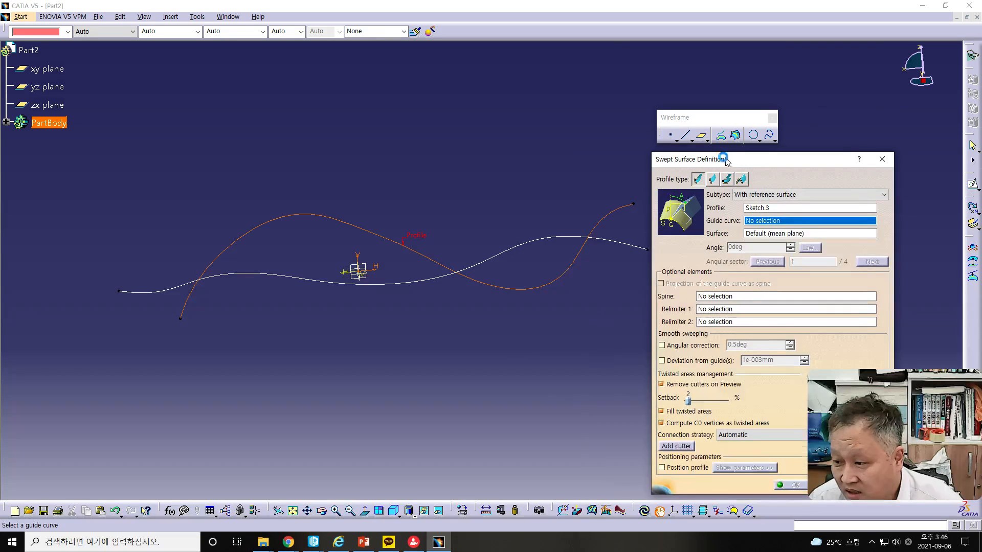
left_click_drag(731, 160, 581, 139)
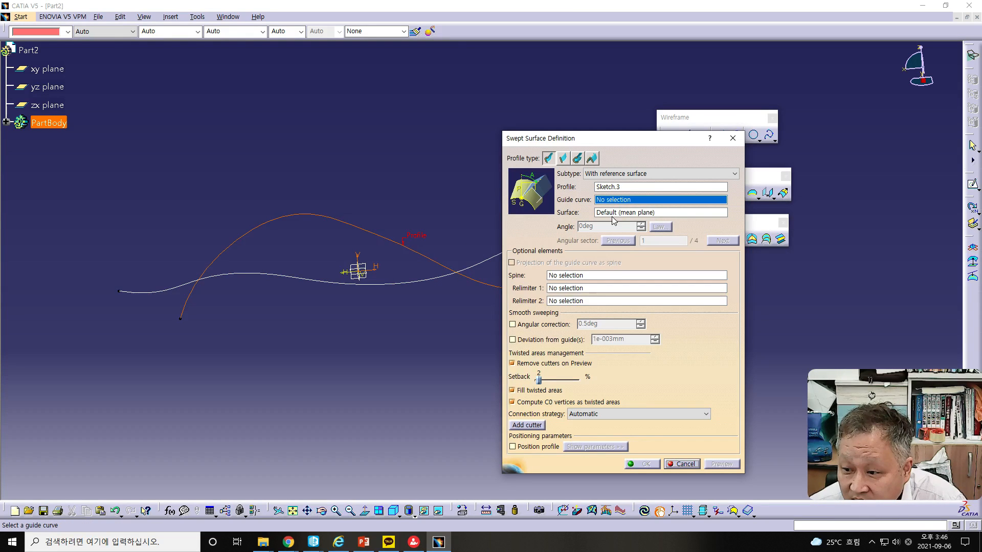
left_click(381, 285)
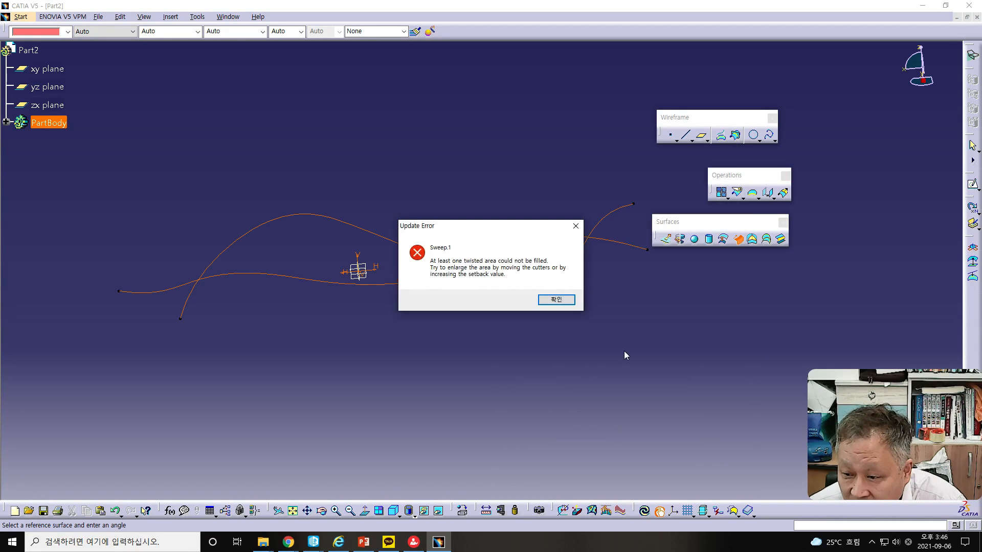
left_click(556, 300)
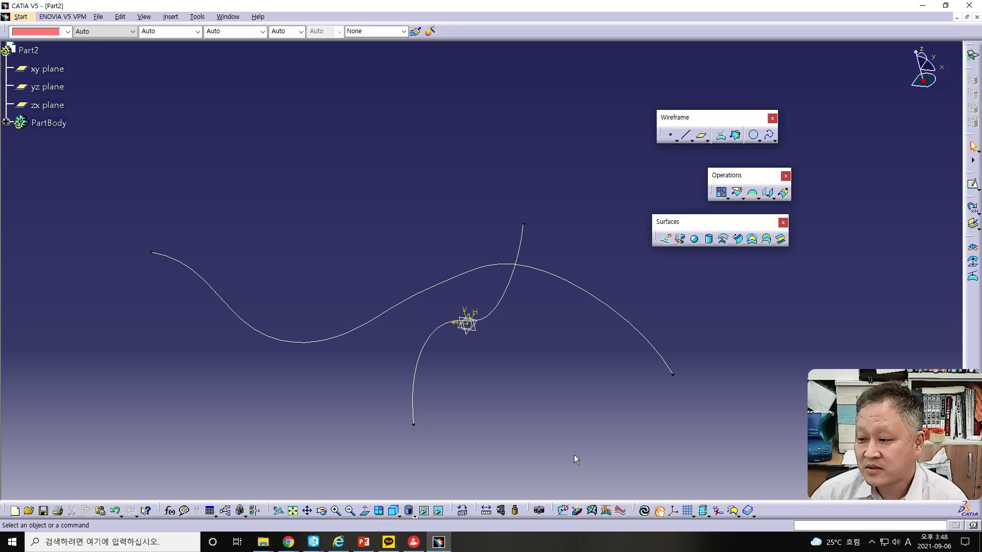
Create a swept surface with Sketch.4 as profile and Sketch.3 as guide curve, previewing it before accepting
mouse_move(472, 361)
middle_mouse_down()
mouse_move(475, 423)
mouse_move(489, 400)
mouse_move(470, 342)
mouse_move(471, 379)
mouse_move(447, 373)
mouse_move(495, 342)
mouse_move(484, 355)
middle_mouse_up()
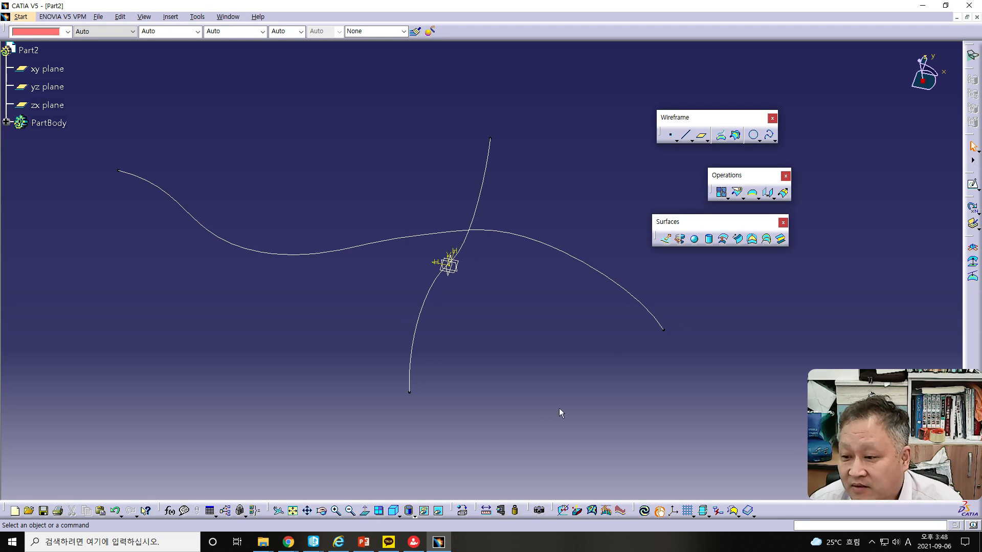
middle_click_drag(572, 389, 618, 370)
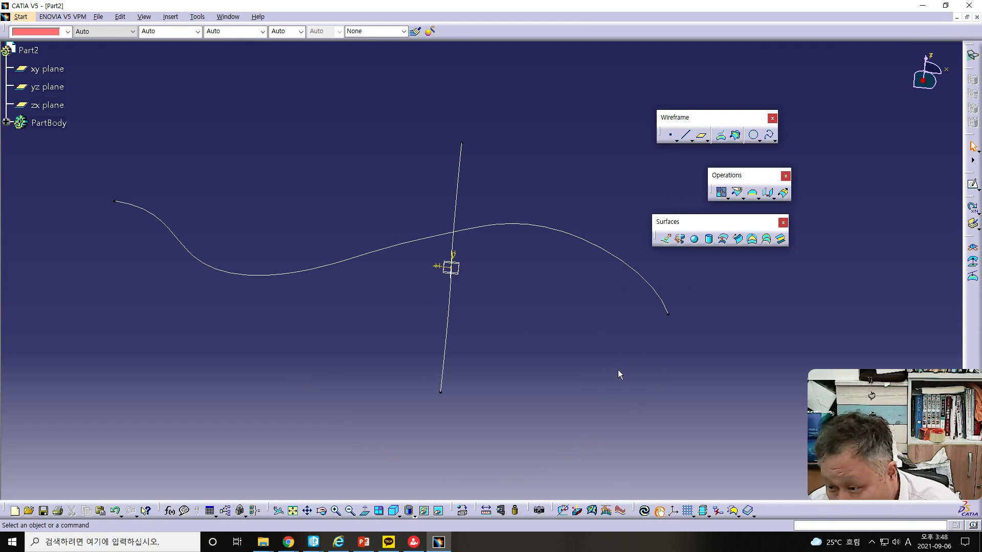
left_click(739, 244)
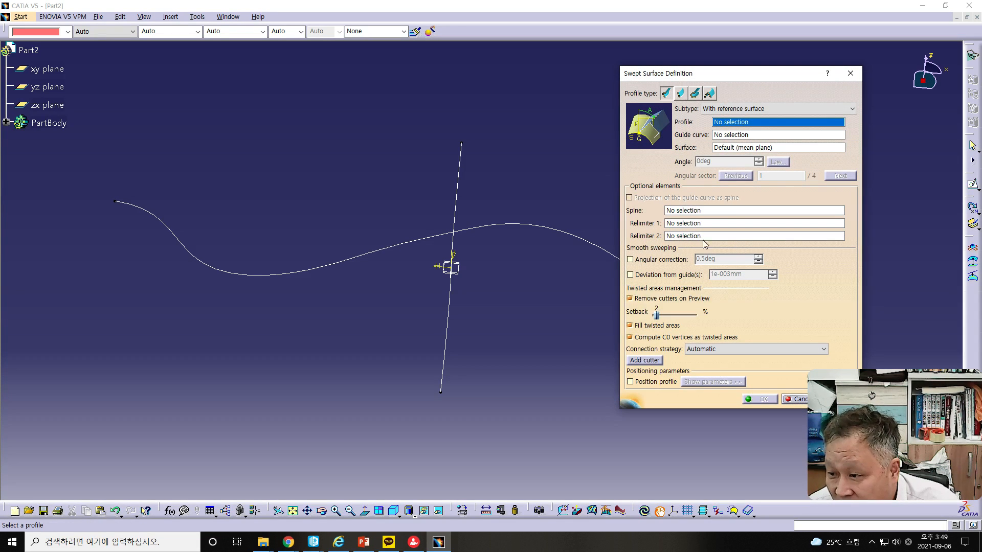
left_click(447, 313)
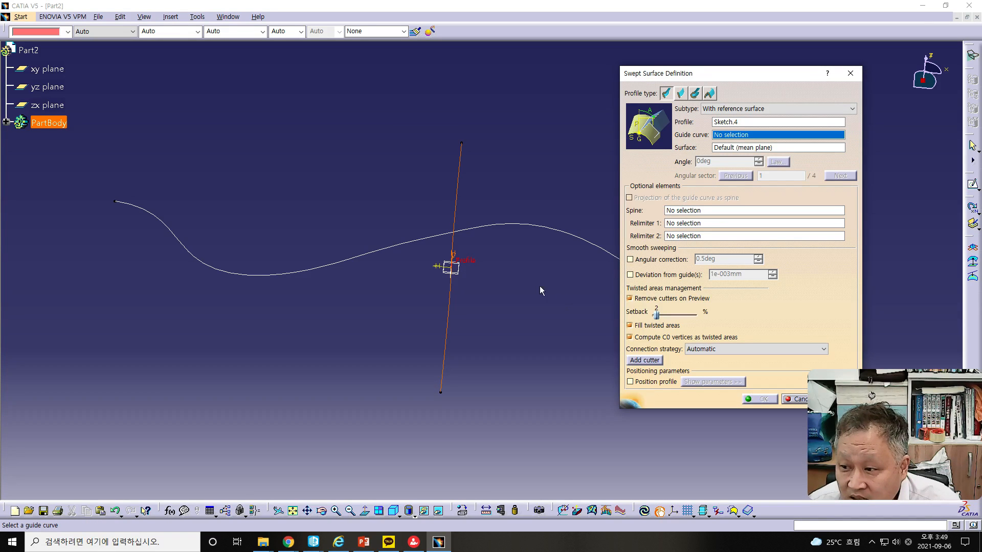
left_click(350, 261)
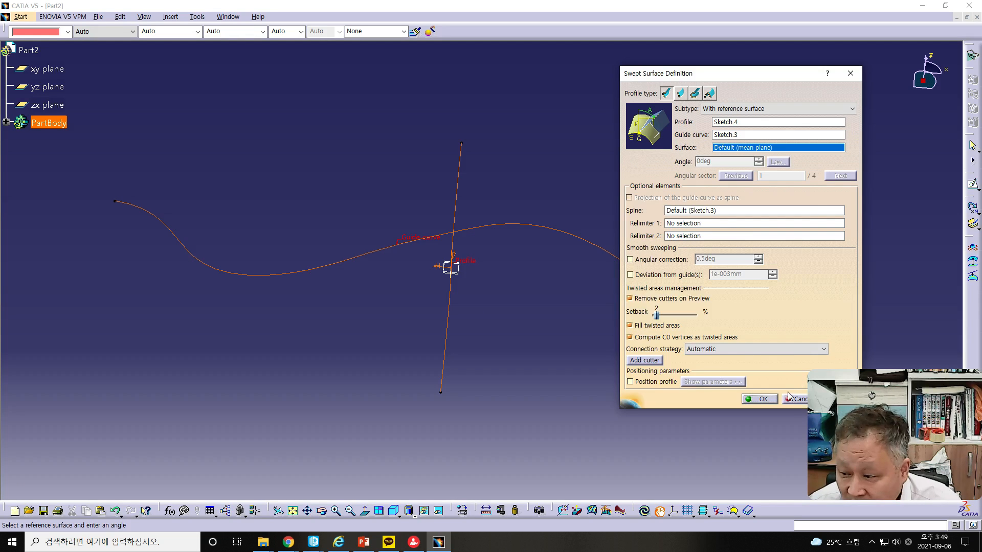
left_click_drag(767, 75, 773, 30)
left_click(852, 355)
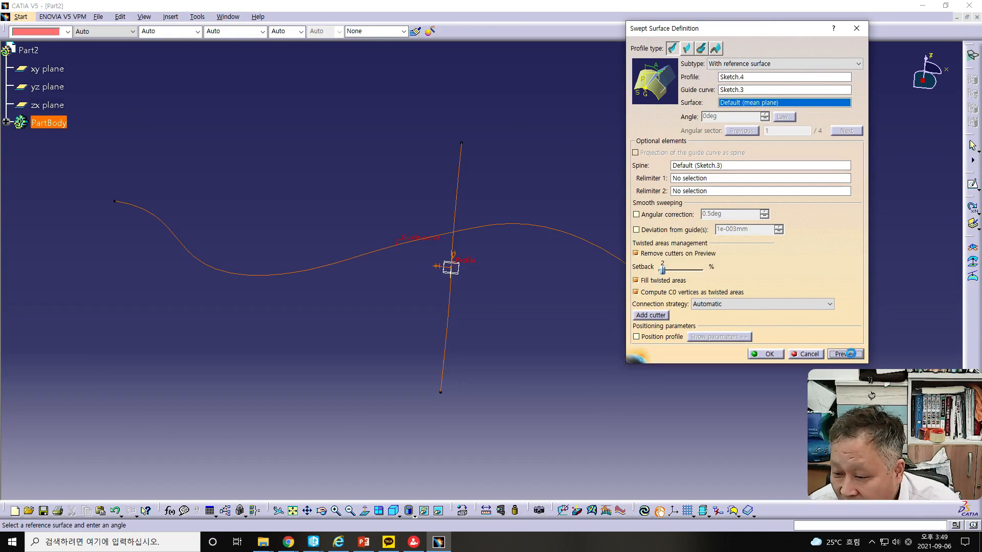
mouse_move(396, 346)
middle_mouse_down()
mouse_move(412, 133)
mouse_move(461, 281)
mouse_move(455, 329)
mouse_move(469, 324)
mouse_move(467, 305)
mouse_move(399, 291)
mouse_move(321, 429)
mouse_move(377, 401)
mouse_move(521, 261)
mouse_move(604, 290)
mouse_move(606, 391)
middle_mouse_up()
mouse_move(446, 394)
middle_mouse_down()
mouse_move(472, 157)
mouse_move(480, 149)
mouse_move(480, 165)
mouse_move(511, 185)
mouse_move(511, 176)
mouse_move(457, 152)
middle_mouse_up()
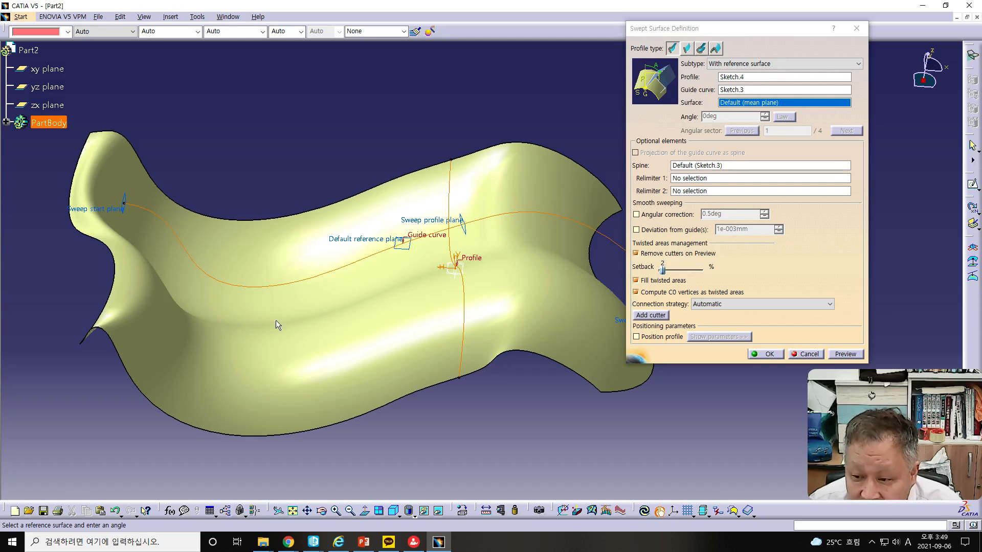
middle_click_drag(307, 323, 422, 280)
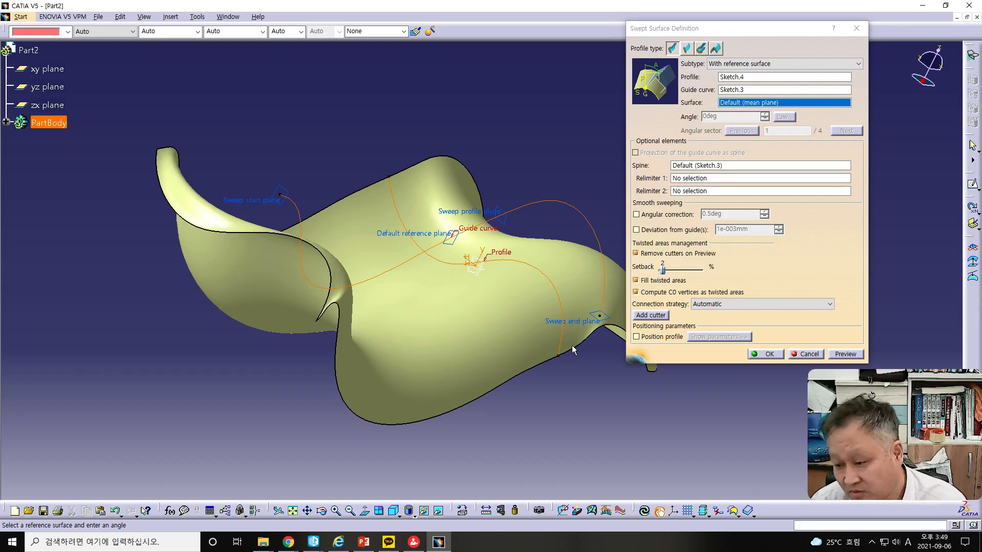
left_click(759, 357)
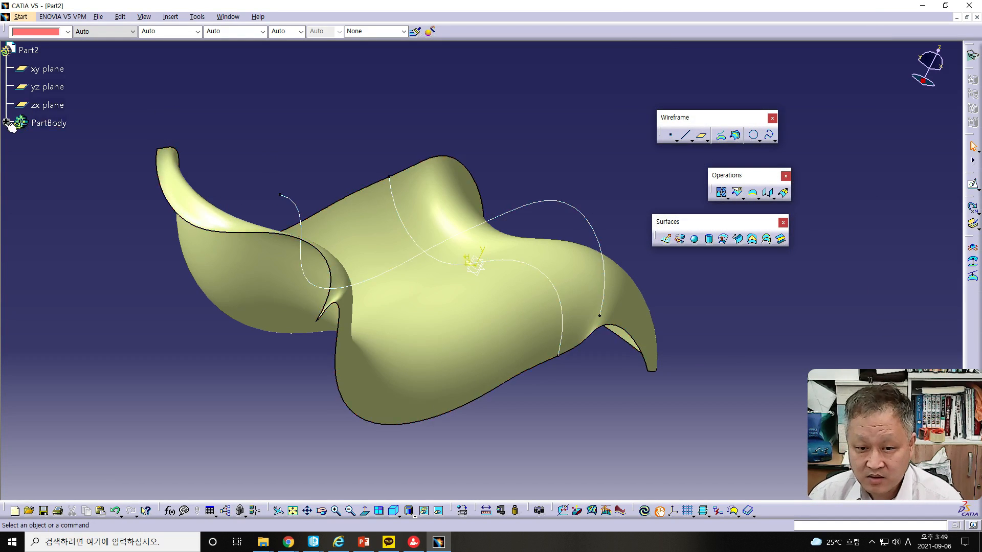
Reopen Sketch.4 and reshape its spline with a higher hump, both end points pulled farther outward and the point beside the far end raised
left_click(7, 123)
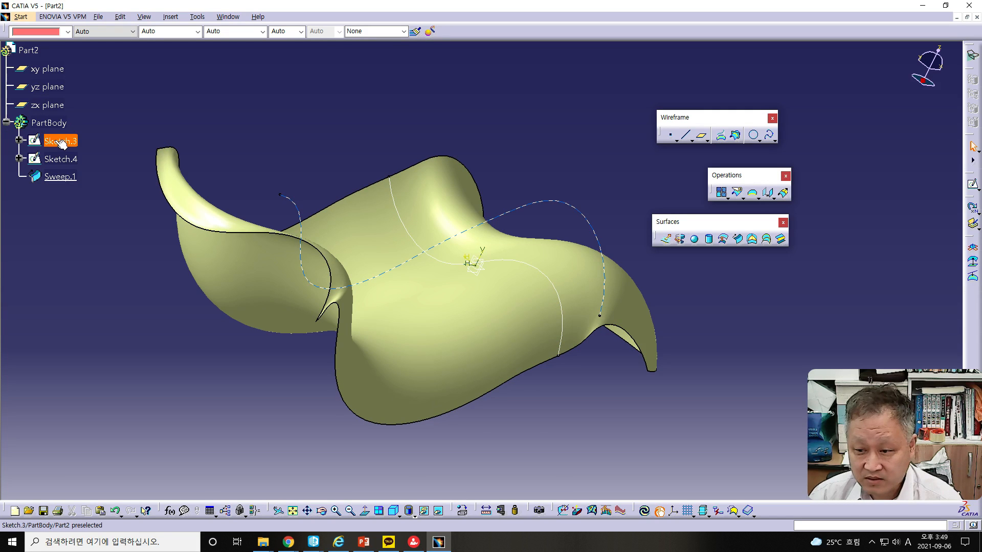
left_click(409, 234)
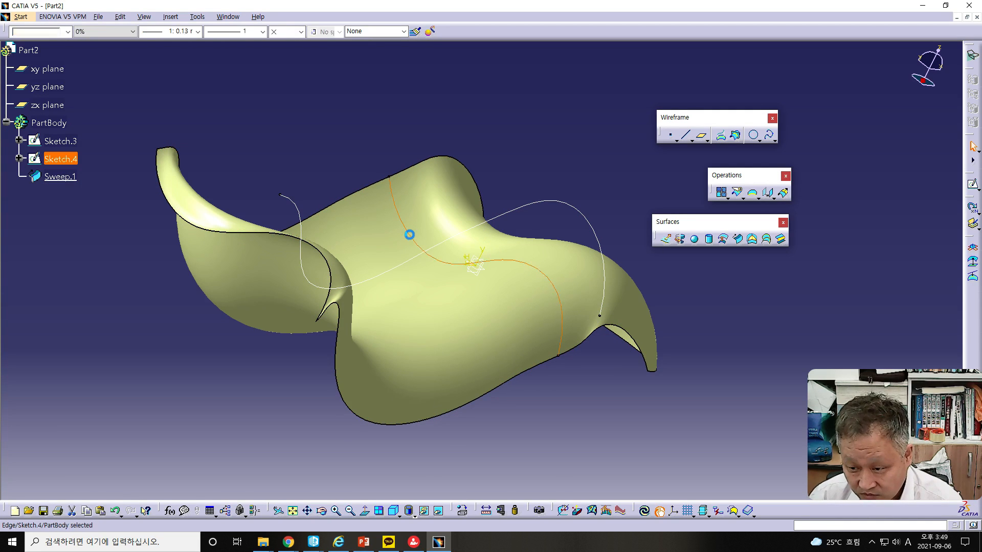
double_click(409, 234)
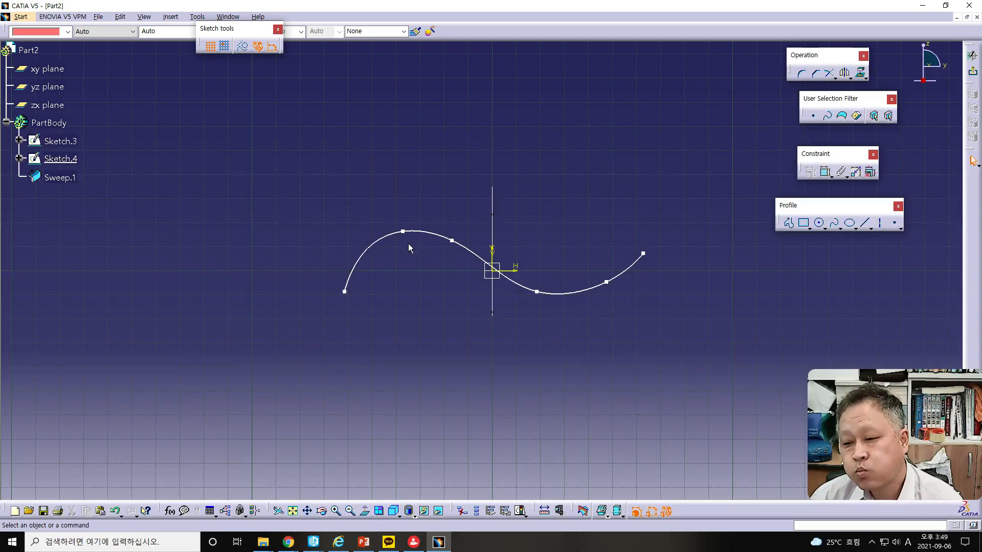
left_click_drag(408, 235, 410, 202)
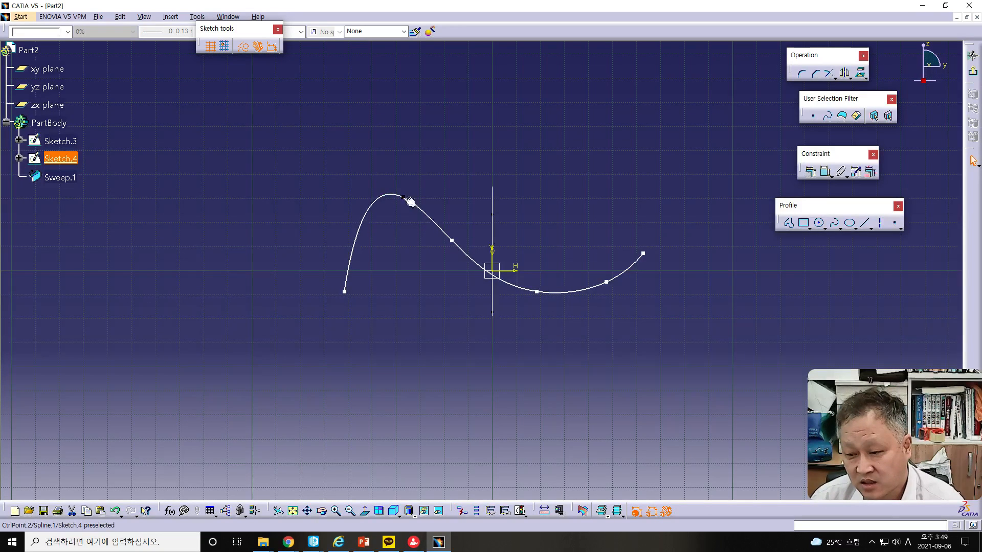
left_click_drag(452, 244, 467, 226)
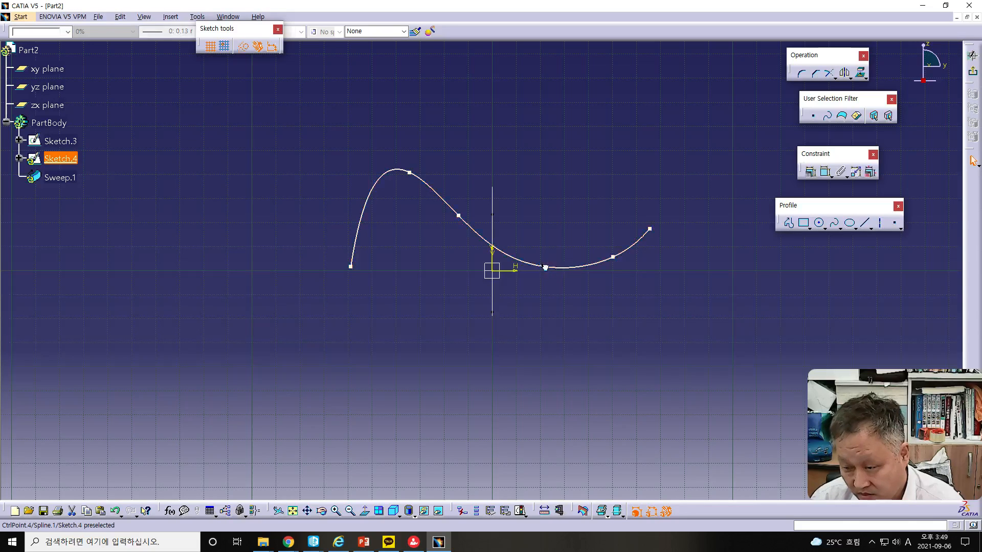
left_click_drag(555, 253, 549, 277)
left_click_drag(353, 266, 247, 276)
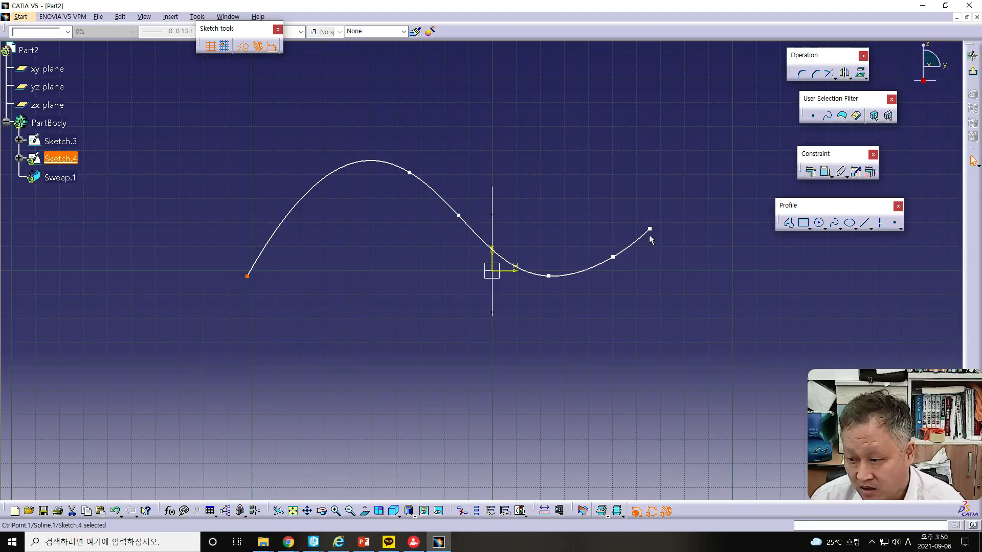
left_click_drag(651, 229, 749, 205)
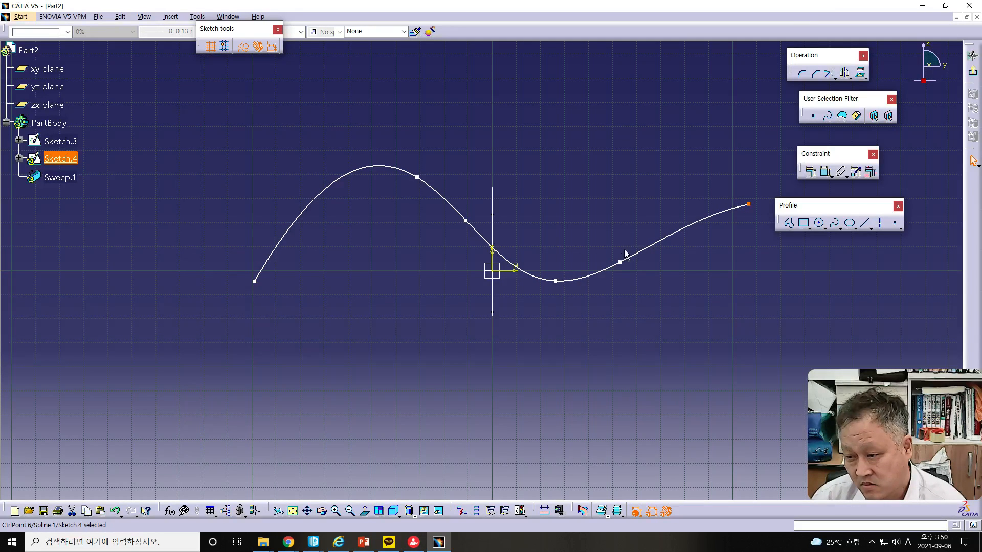
left_click_drag(620, 262, 620, 239)
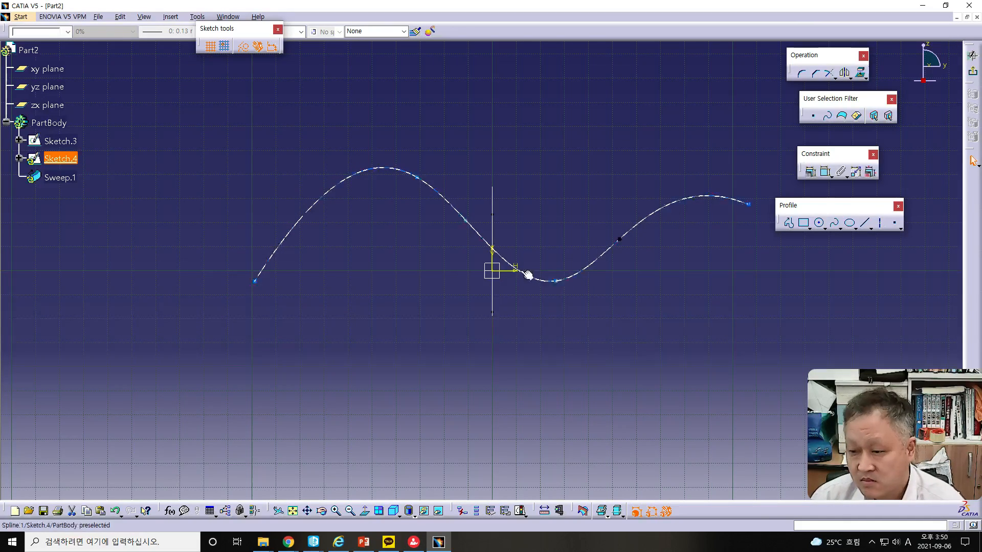
Exit the sketch, update the swept surface to the edited profile, and examine its shape along both curves
left_click(973, 54)
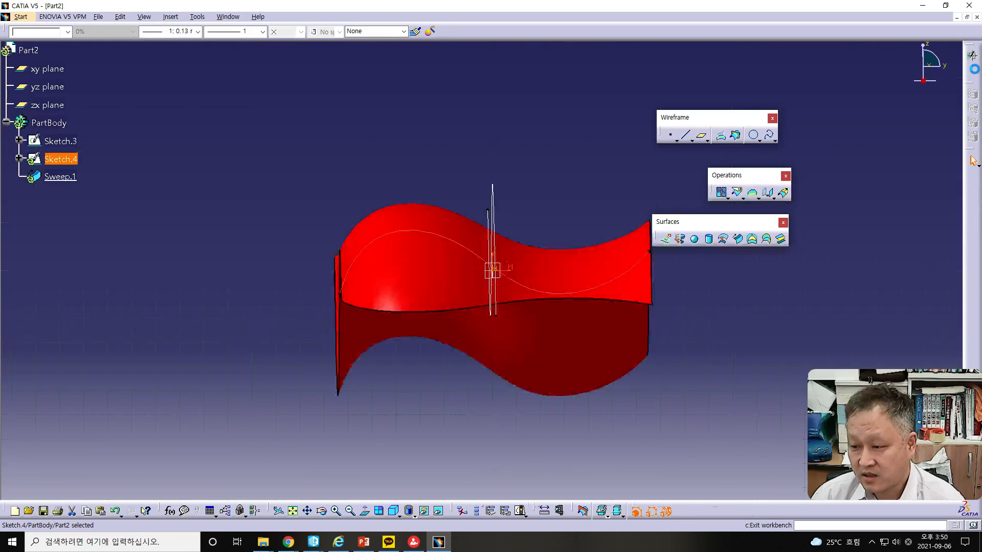
left_click(646, 510)
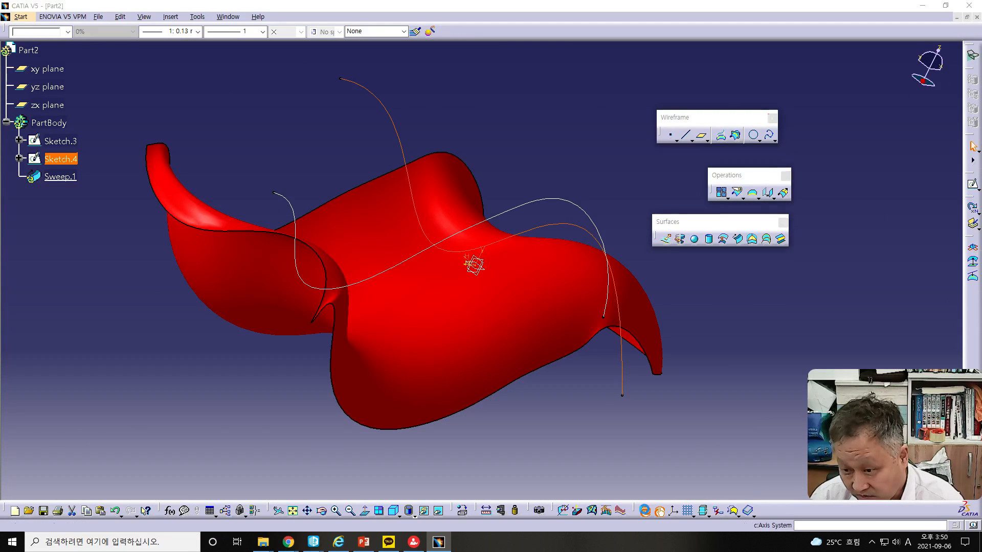
mouse_move(454, 338)
middle_mouse_down()
mouse_move(471, 344)
mouse_move(362, 388)
mouse_move(351, 354)
mouse_move(515, 364)
middle_mouse_up()
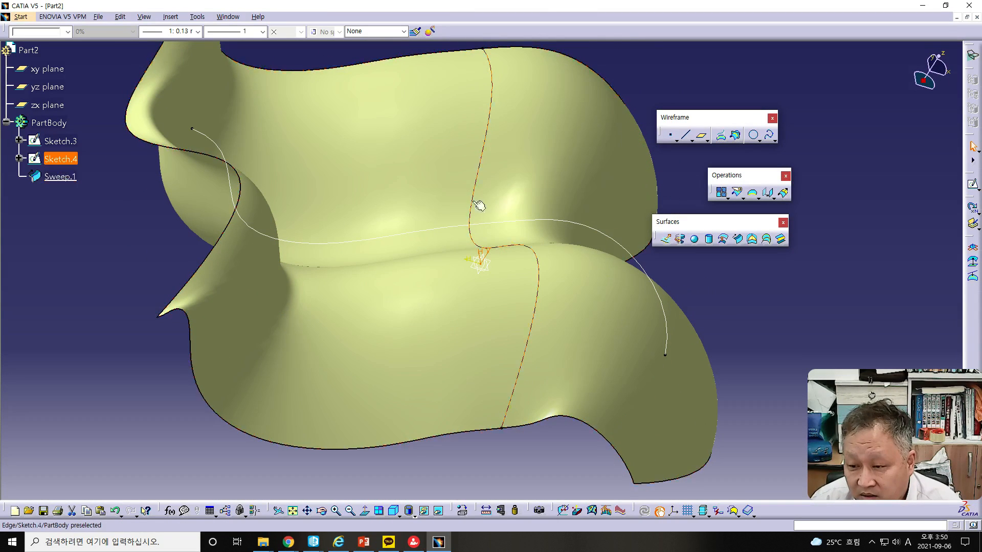
middle_click_drag(545, 366, 509, 313)
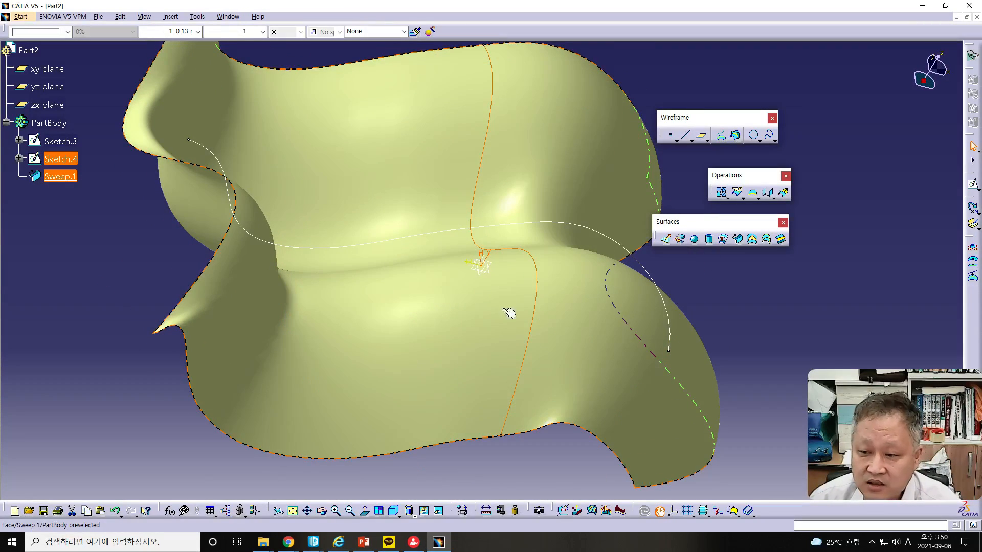
middle_click_drag(382, 331, 386, 330)
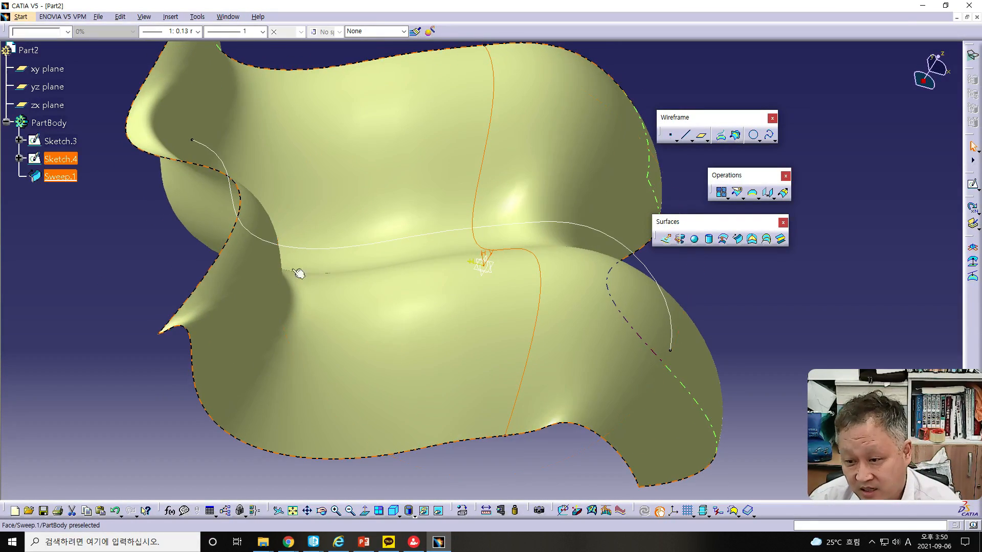
mouse_move(223, 177)
left_mouse_down()
mouse_move(233, 213)
mouse_move(271, 240)
left_mouse_up()
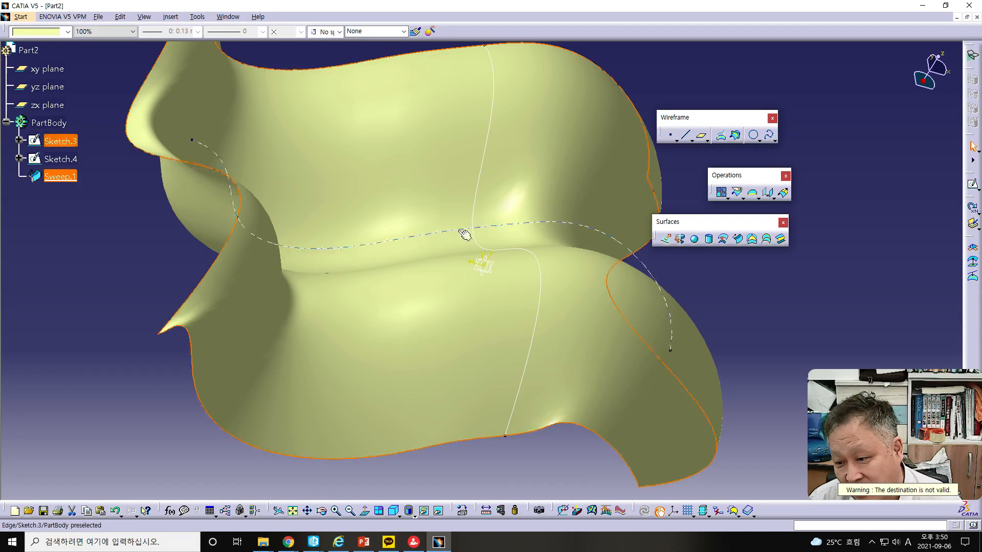
middle_click_drag(495, 318, 501, 280)
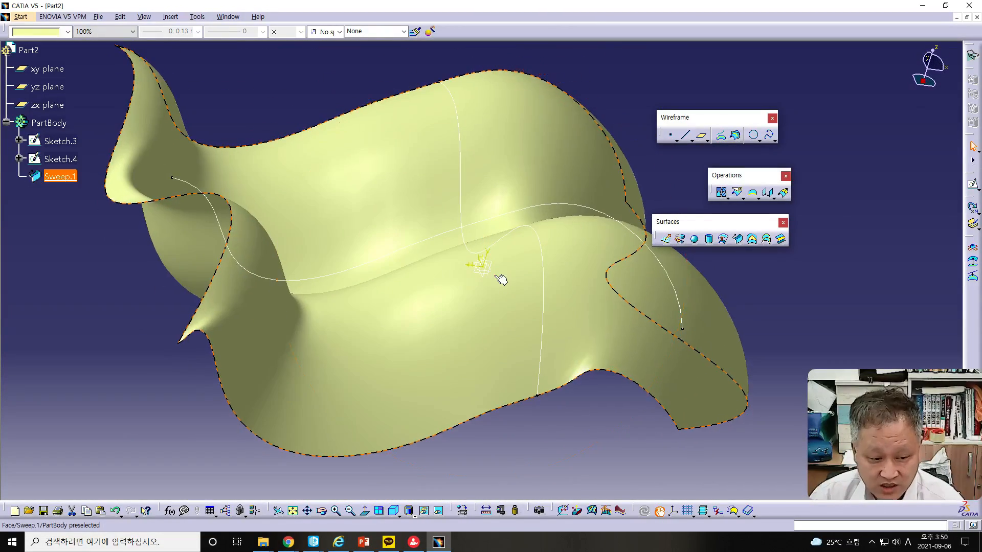
left_click(539, 350)
Switch to the PowerPoint lecture deck and go to slide 14, Surface – Sweep (2/2), on sweeping with two guide curves
key("alt+Tab")
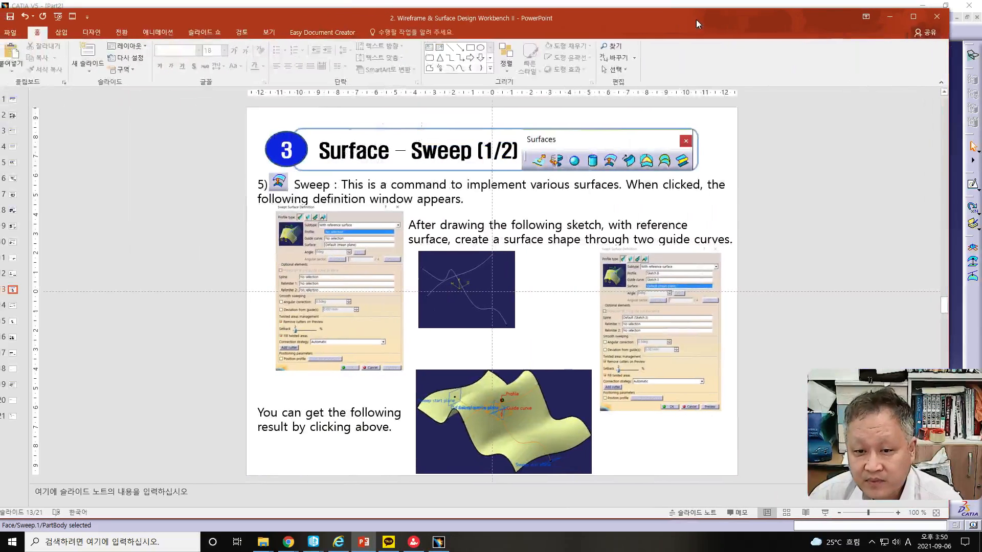
left_click_drag(696, 20, 720, 19)
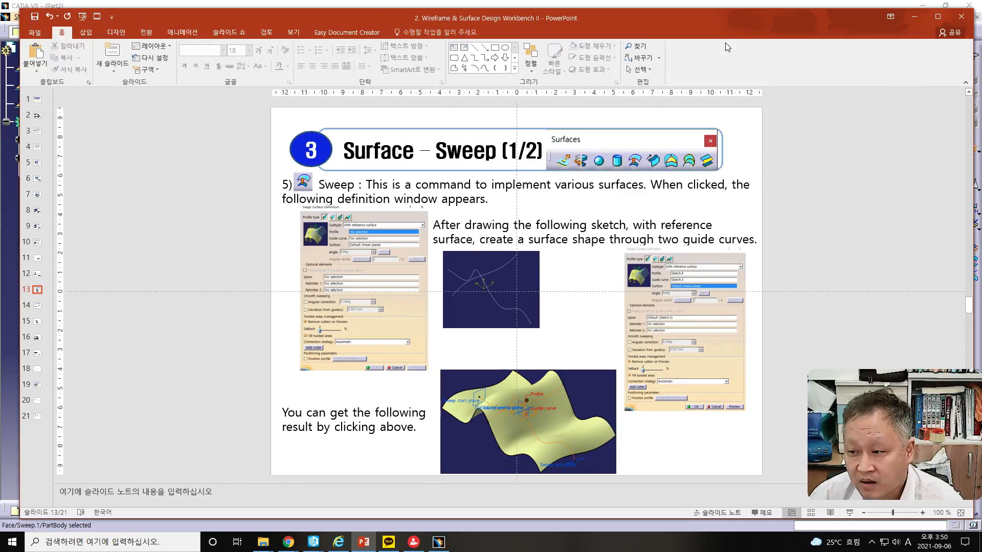
scroll(821, 224, "down", 1)
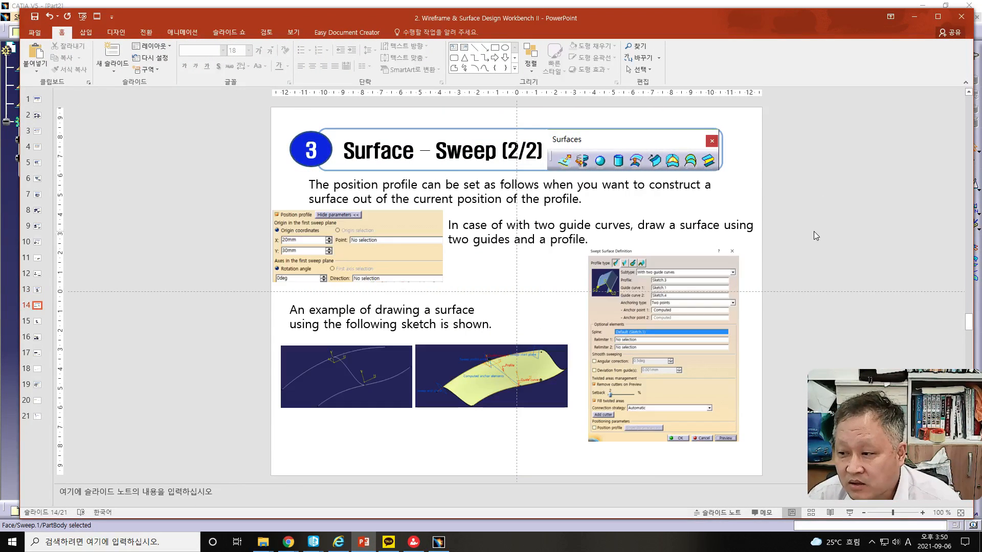